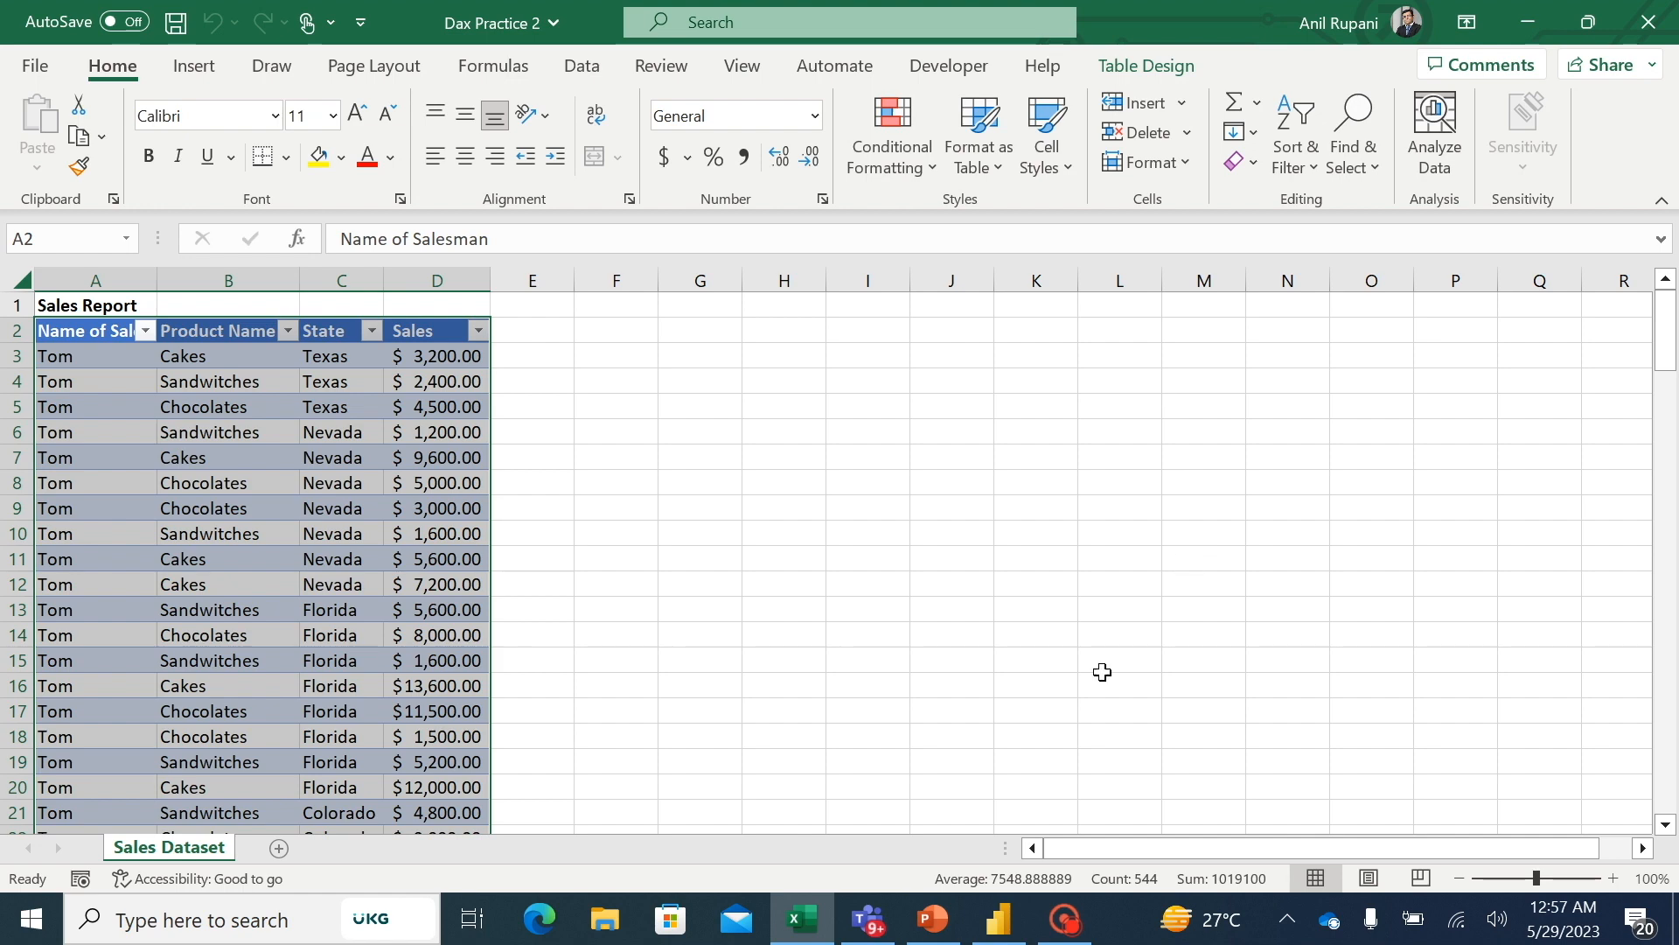
Step: Switch to the Power BI Desktop report and add a new measure to Table1
left_click(999, 919)
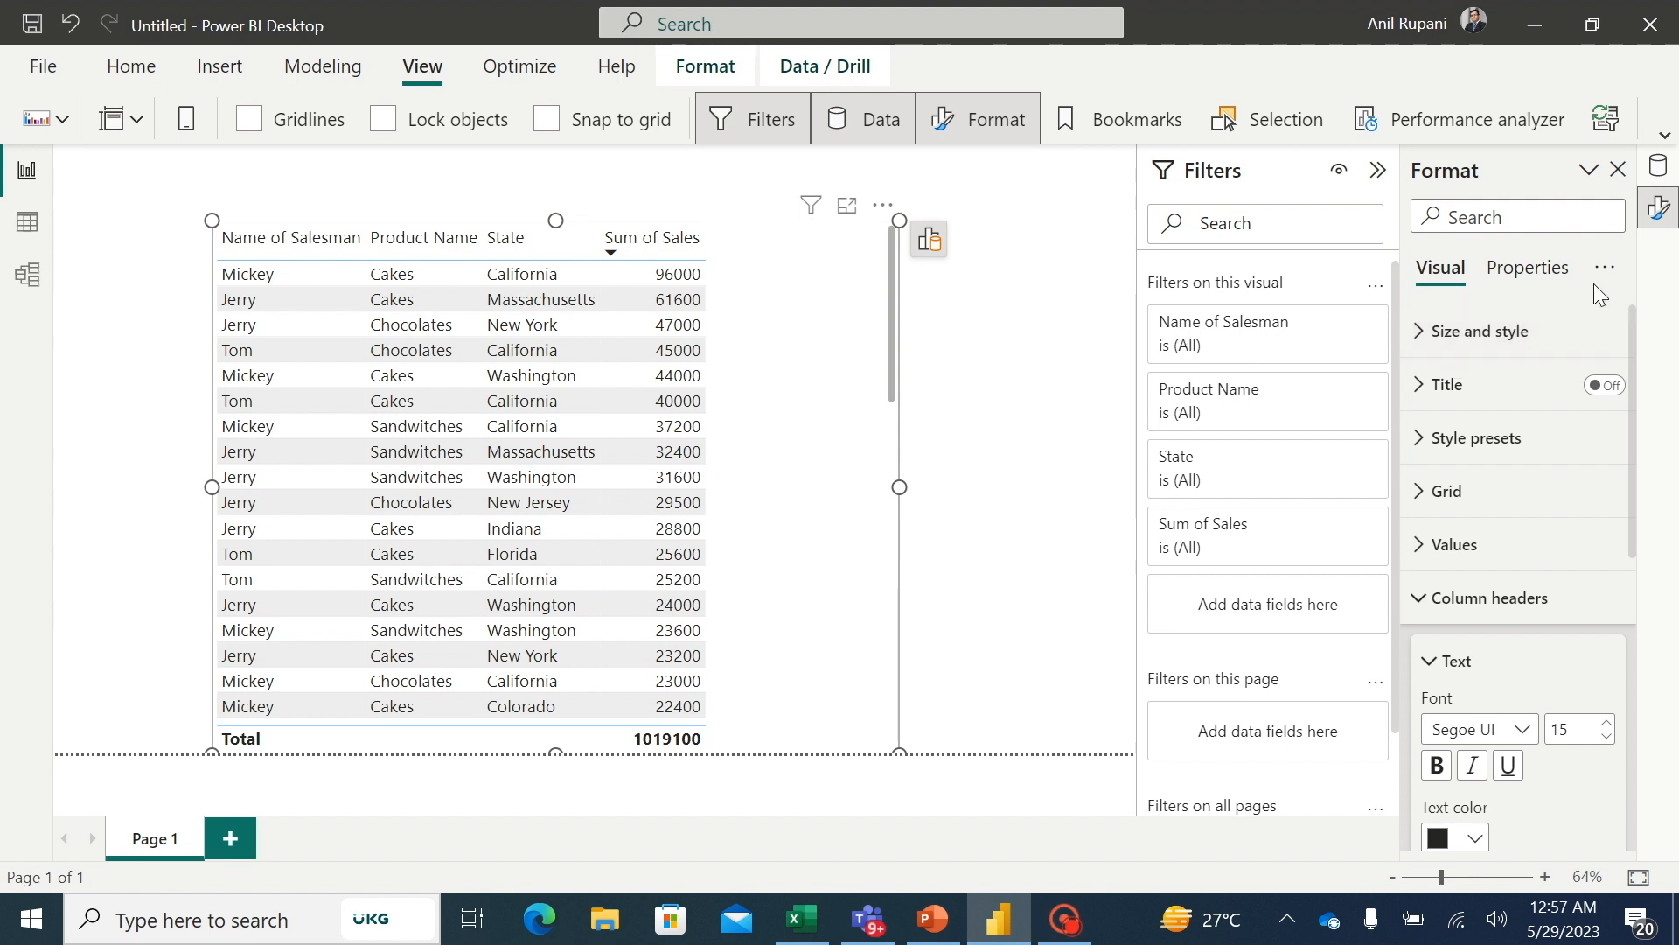
left_click(1660, 176)
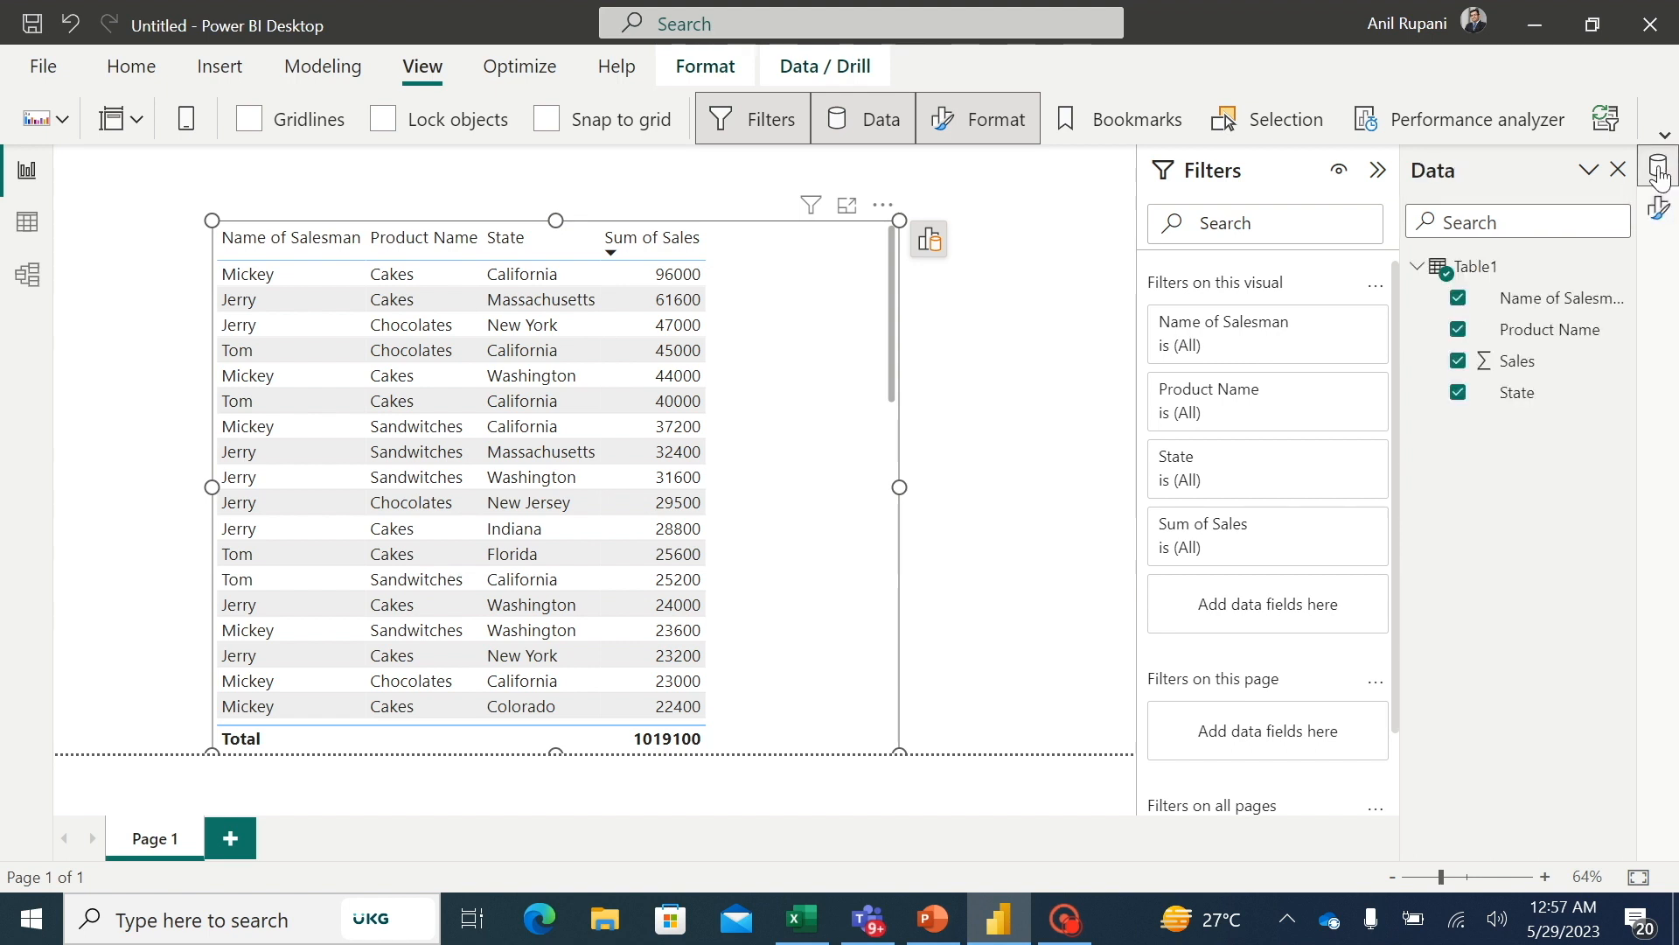
mouse_move(1514, 271)
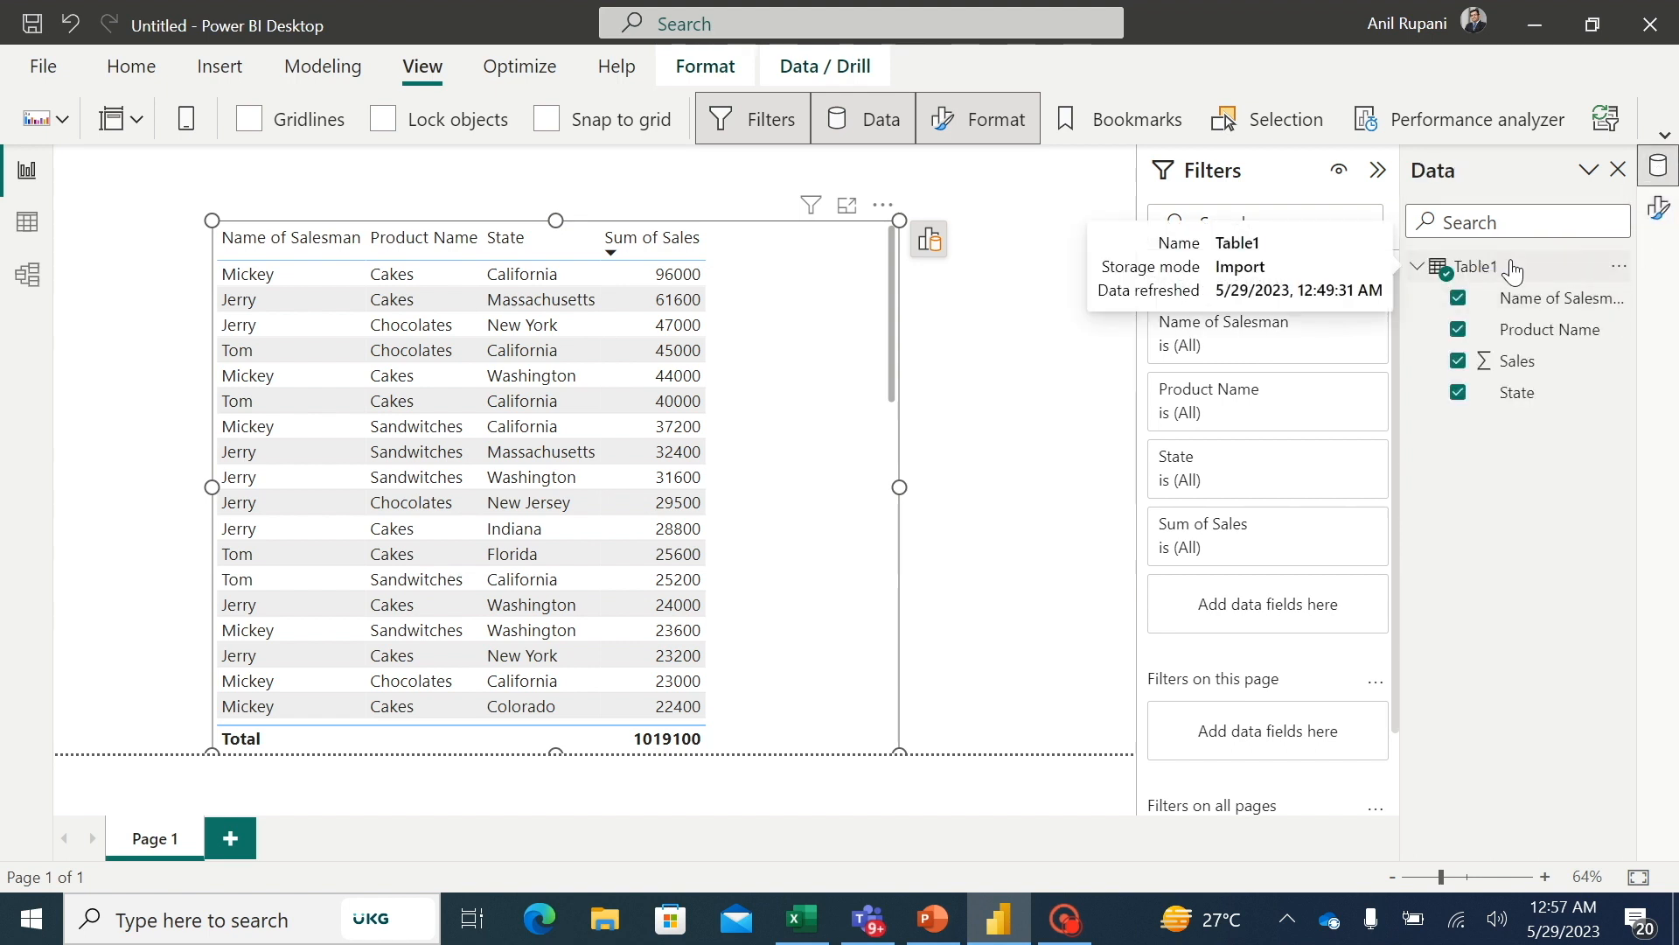
left_click(1620, 271)
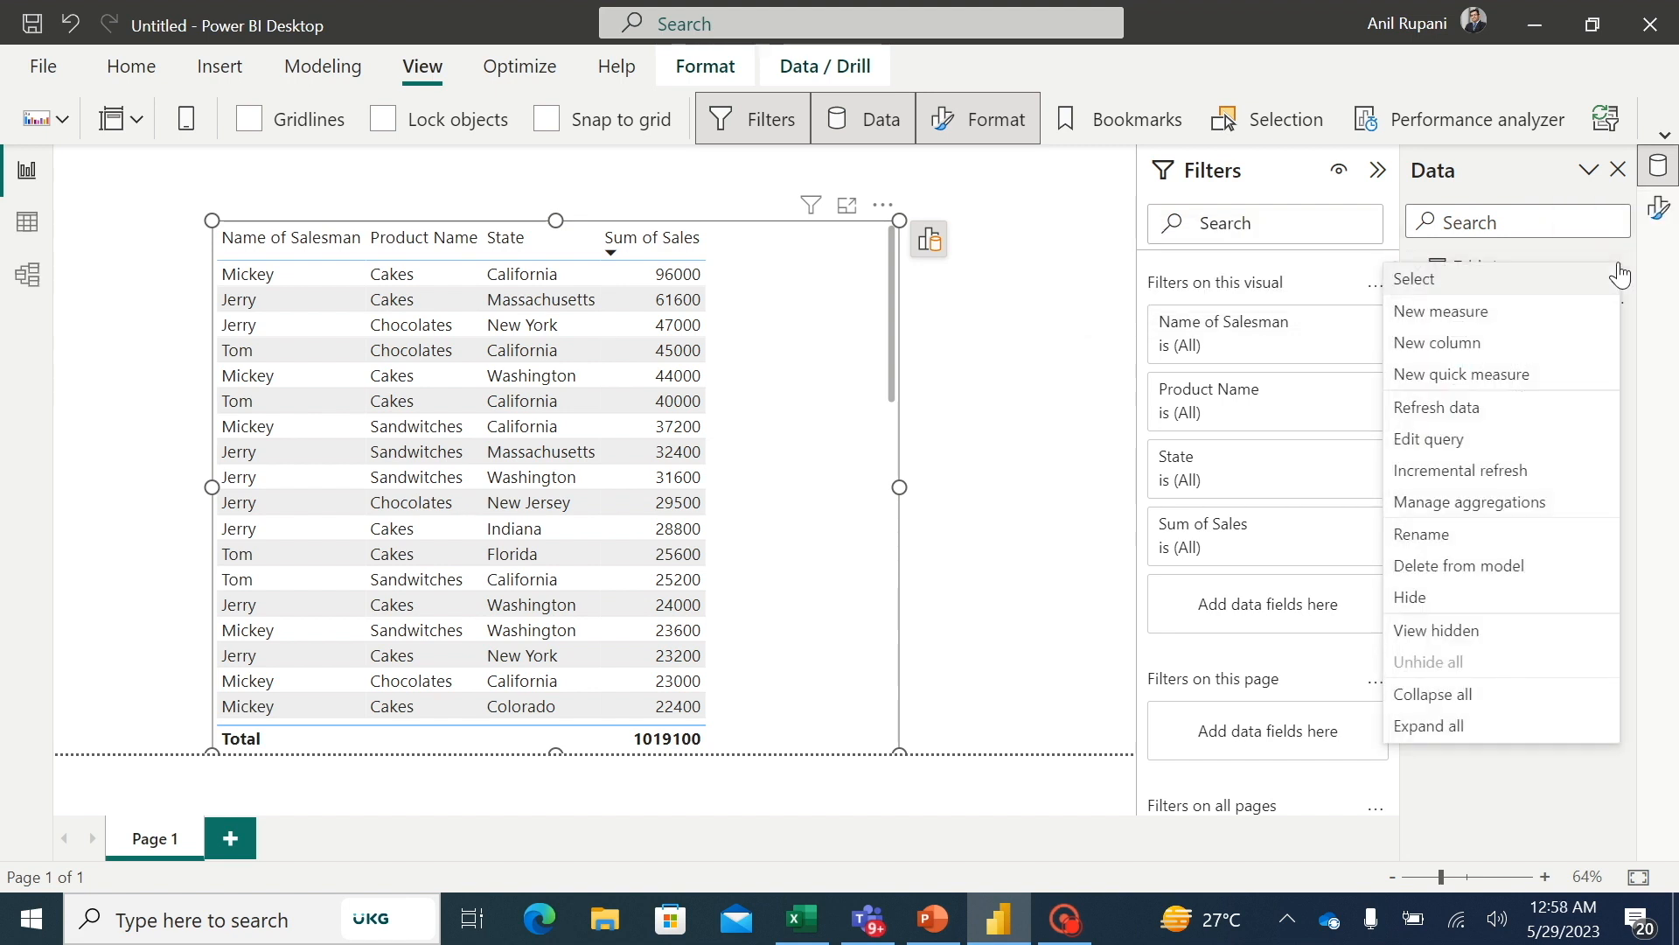
left_click(1459, 313)
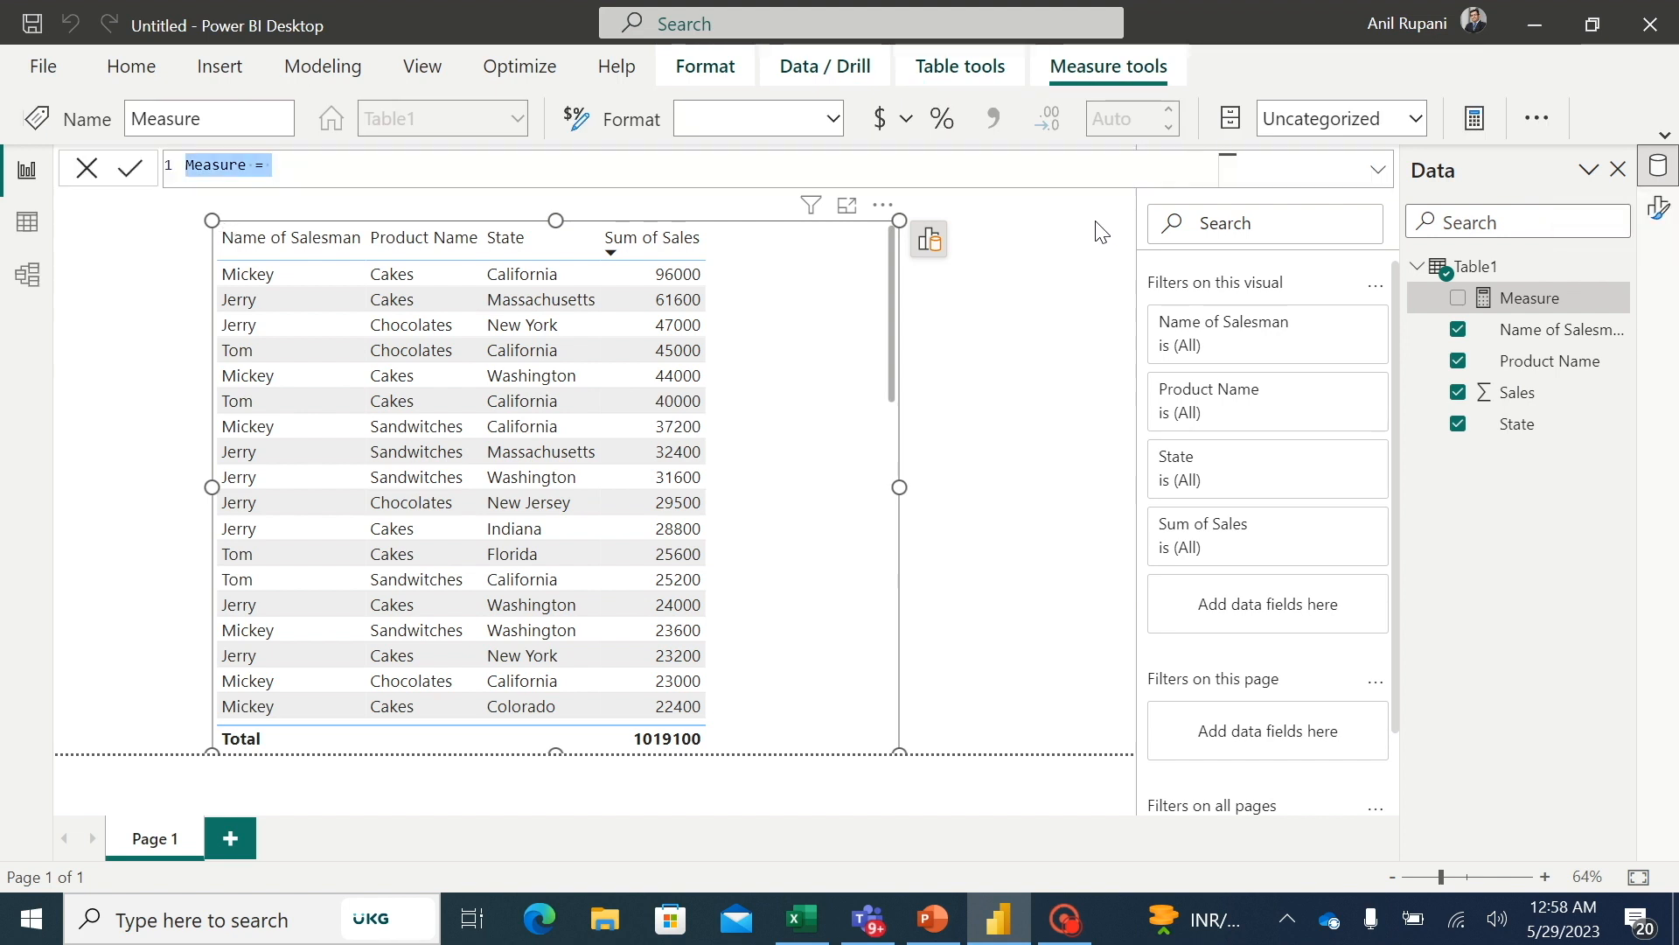
Step: Define the new measure as Sales_by_Salesmen = sum(Table1[Sales])
key("BackSpace")
type("Sa")
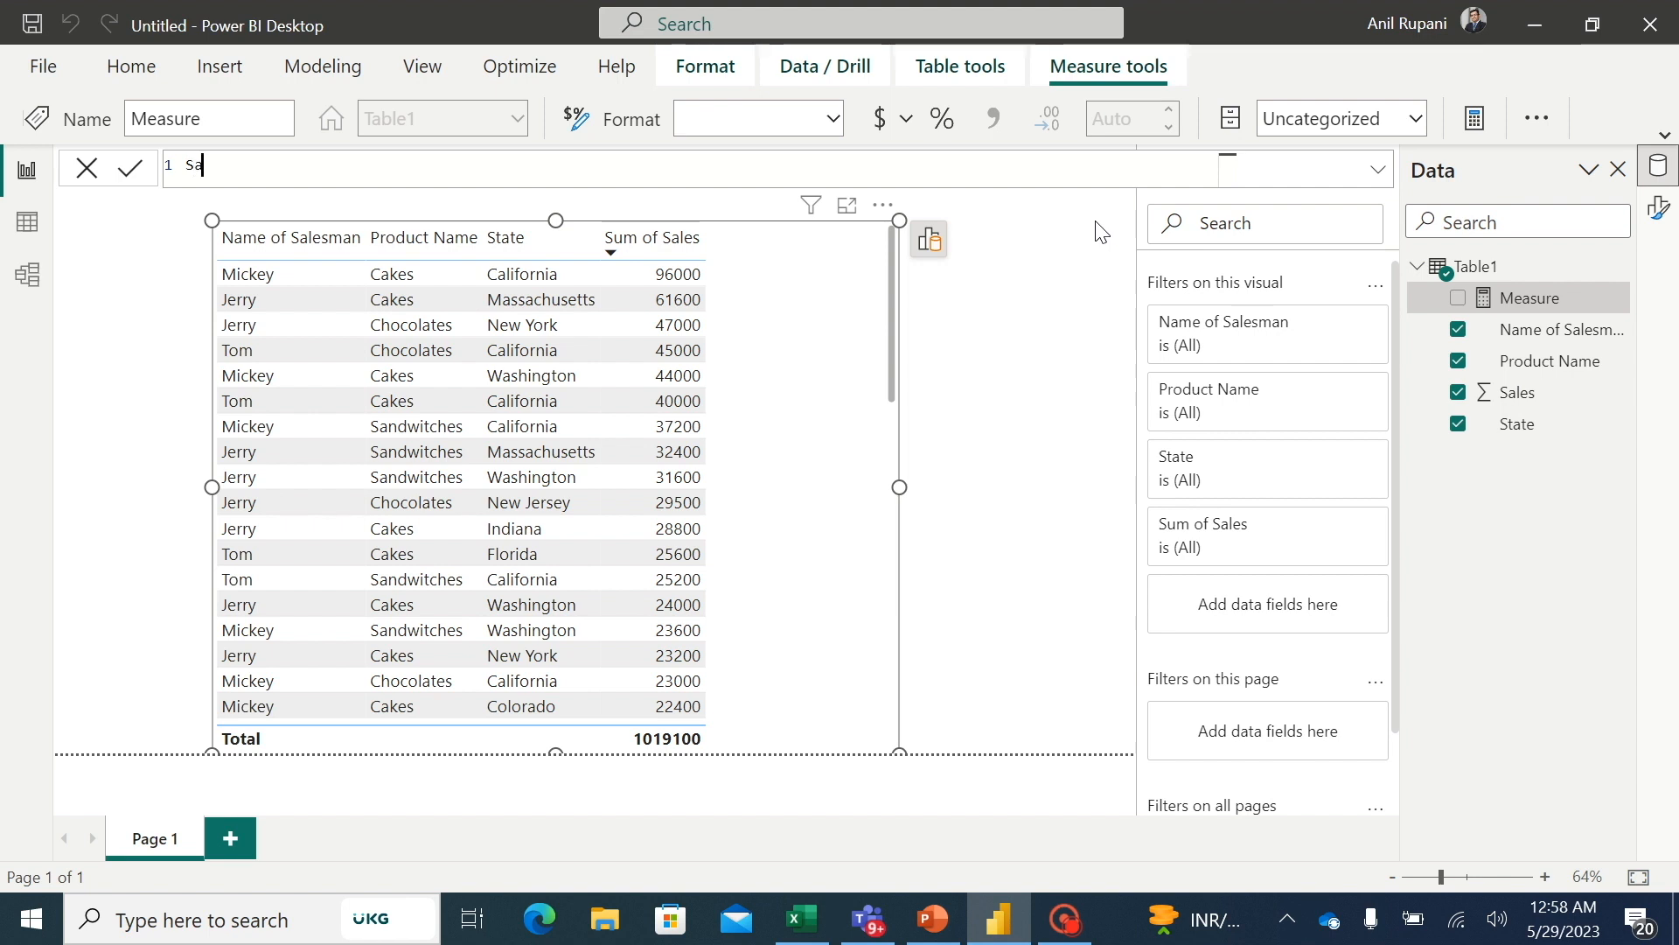
type("les_by_Salesmen =")
type("su")
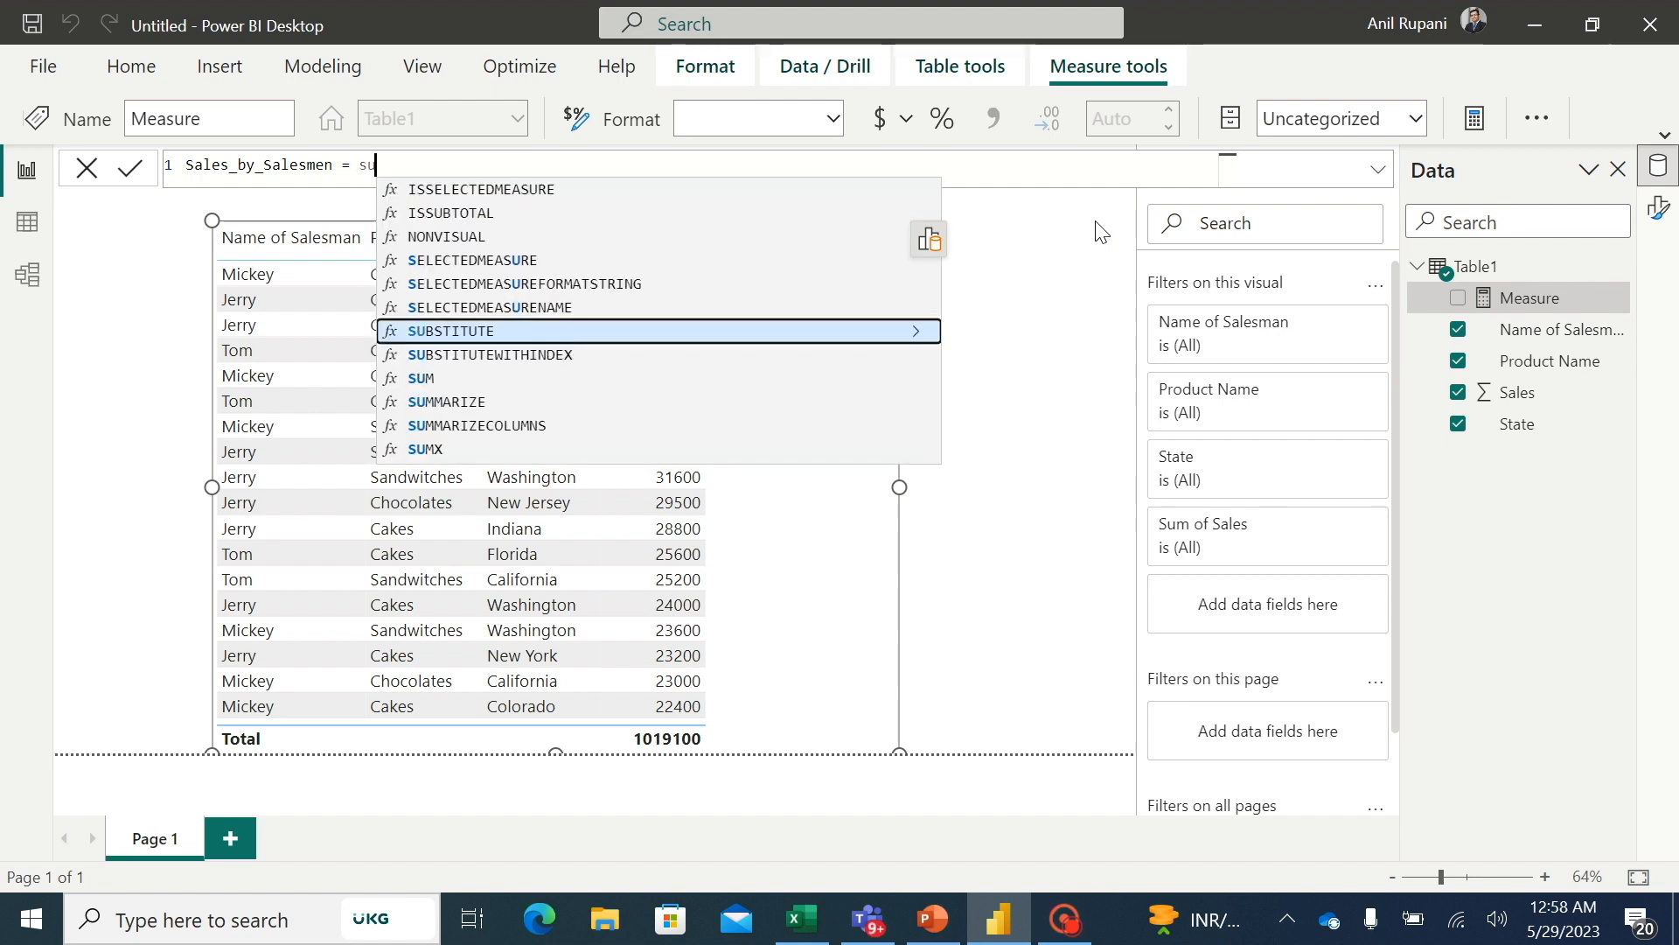
type("m(")
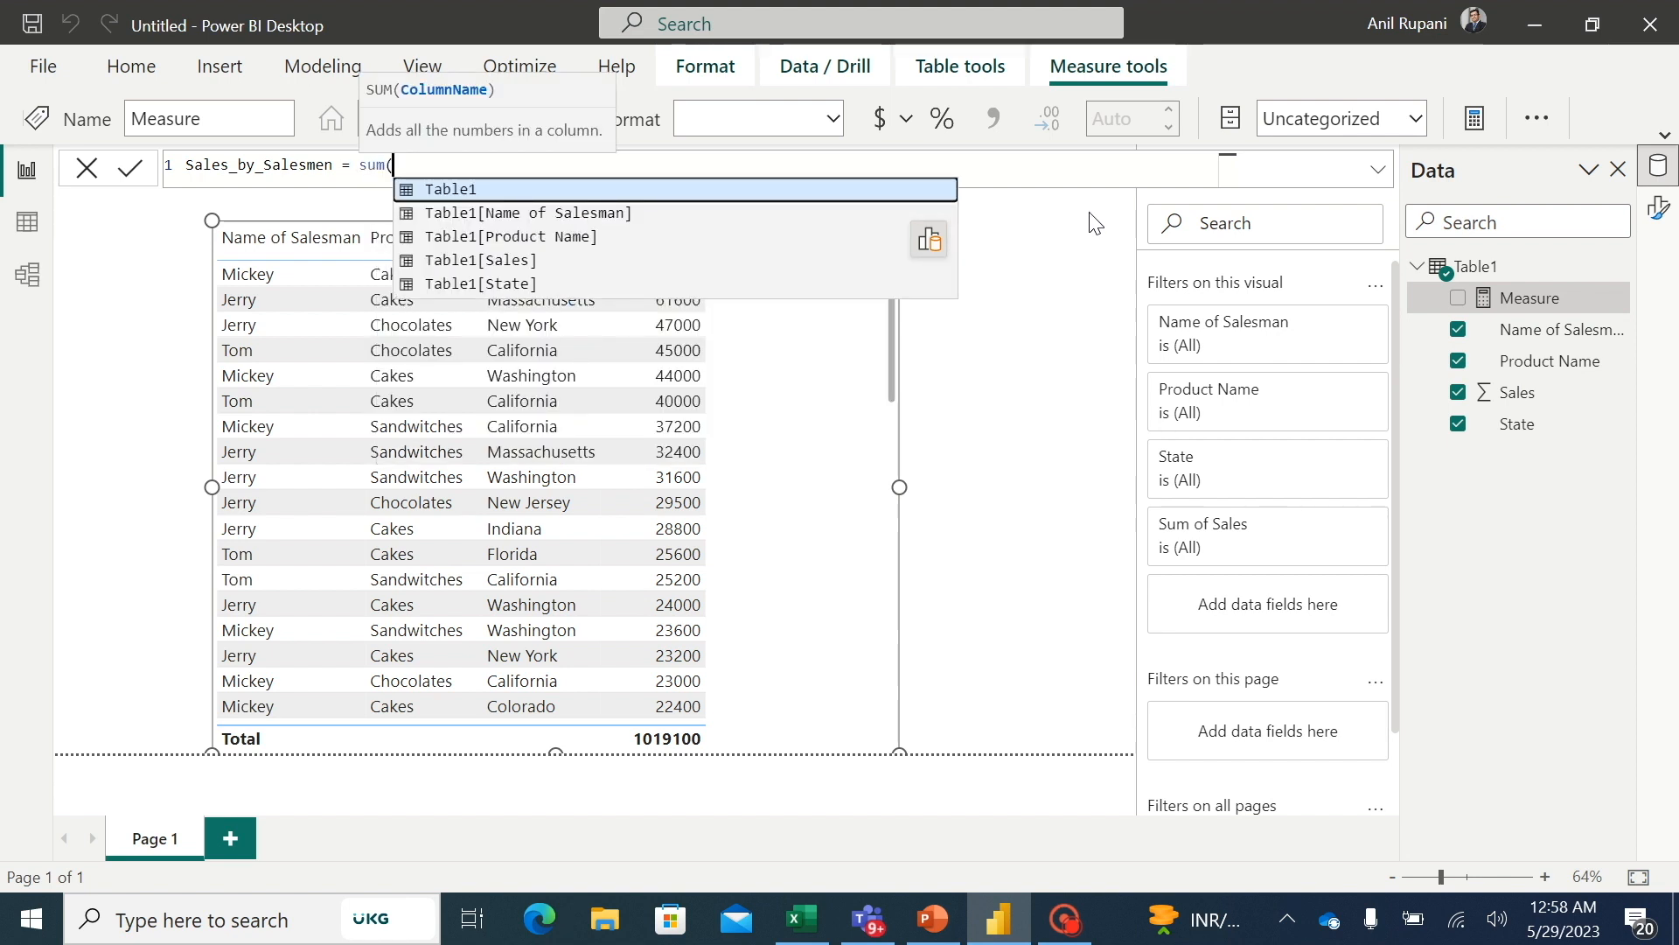
left_click(497, 262)
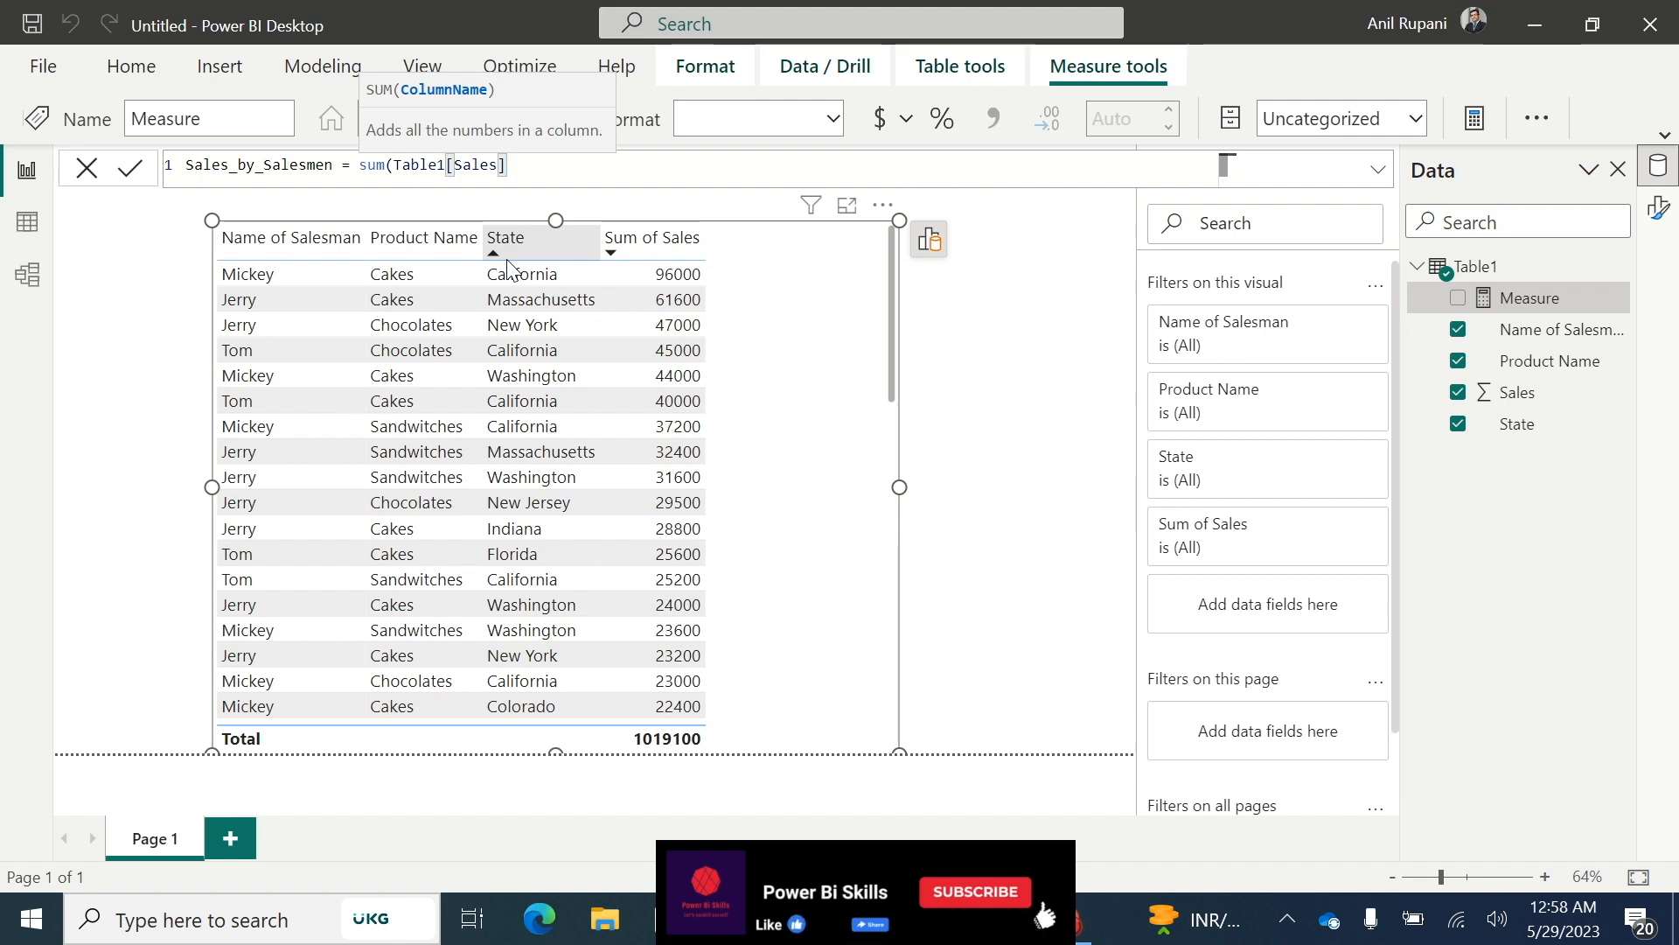
type(")")
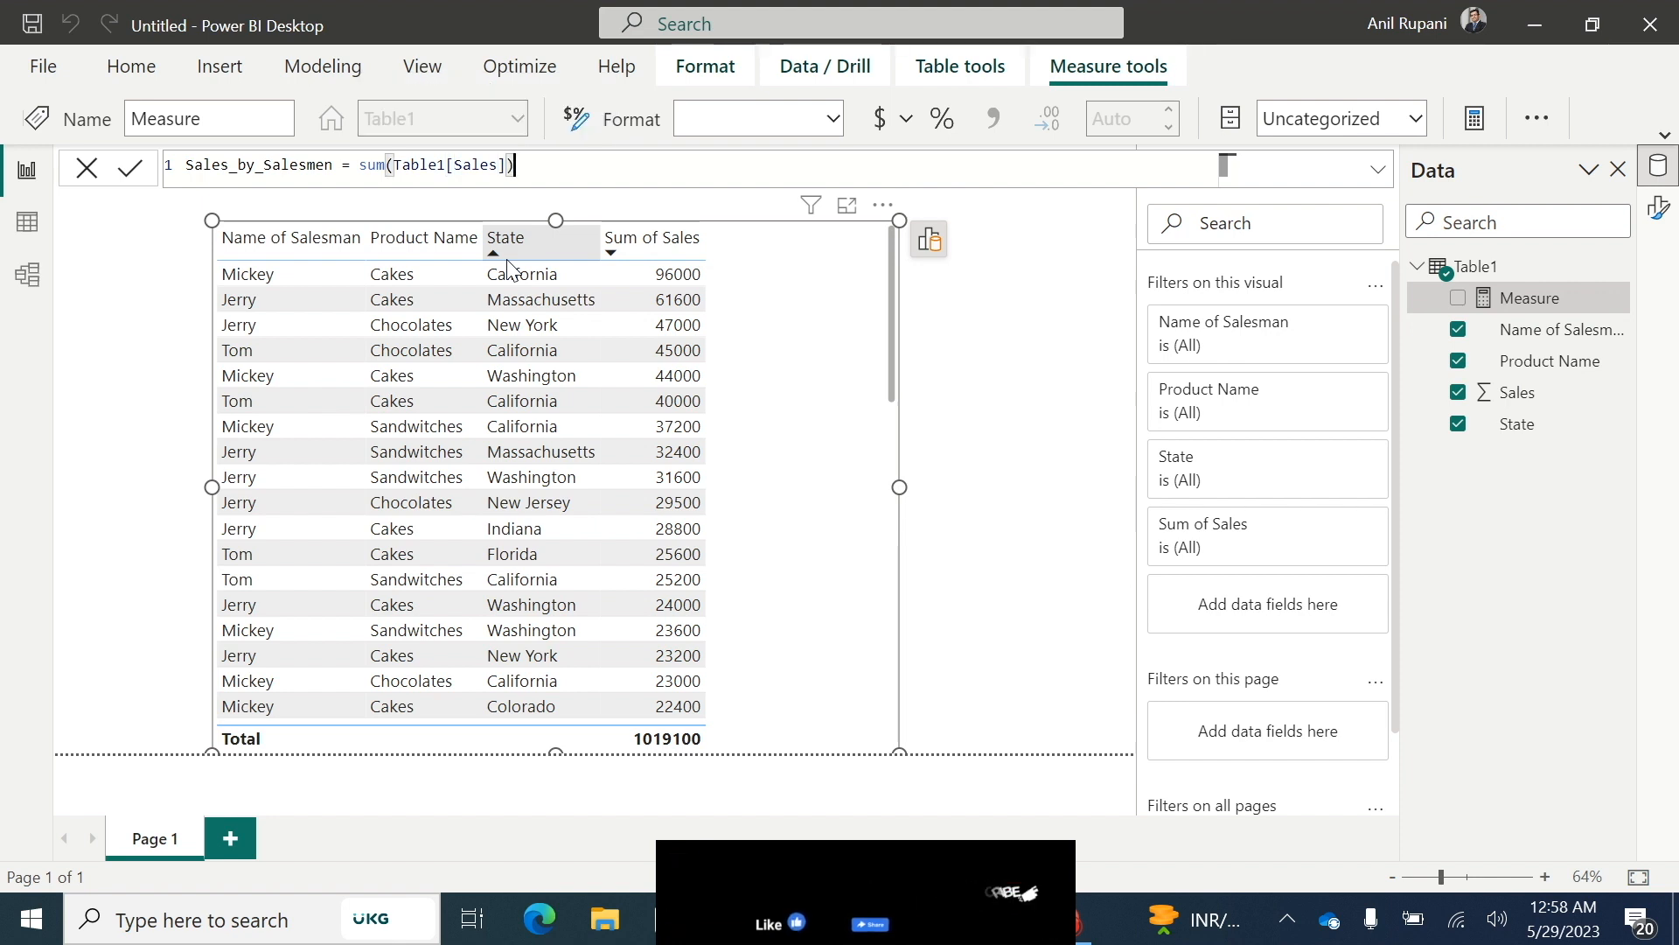
key("Return")
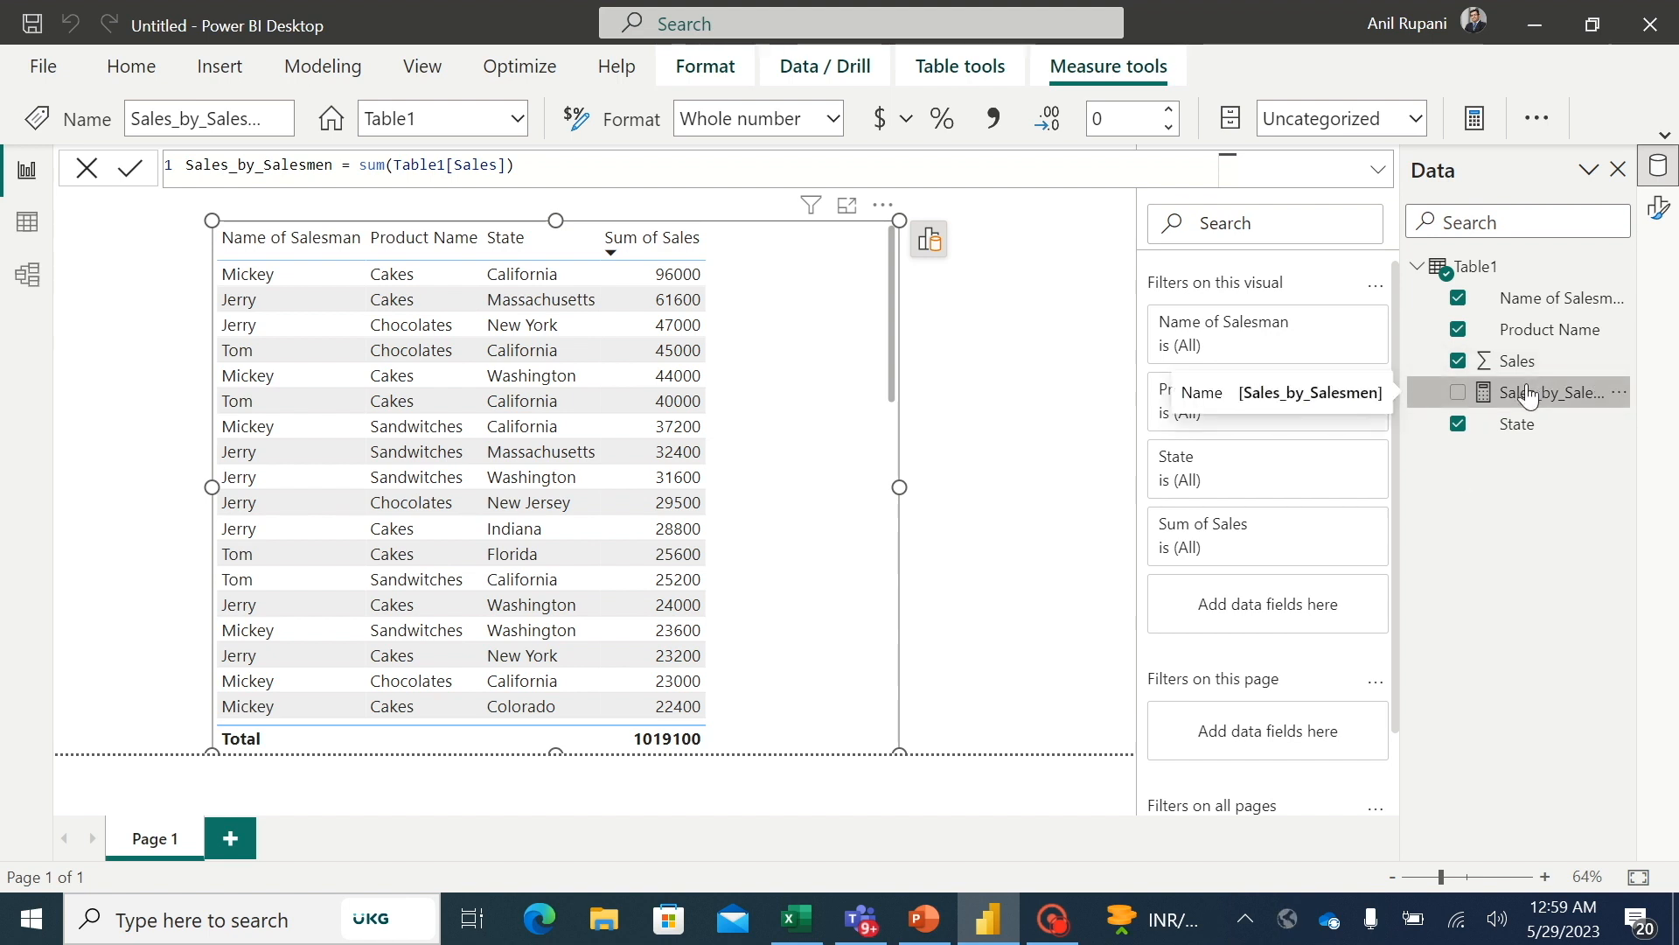
Step: Add the Sales_by_Salesmen measure to the table visual as a column and widen the visual slightly
left_click_drag(1527, 395, 802, 307)
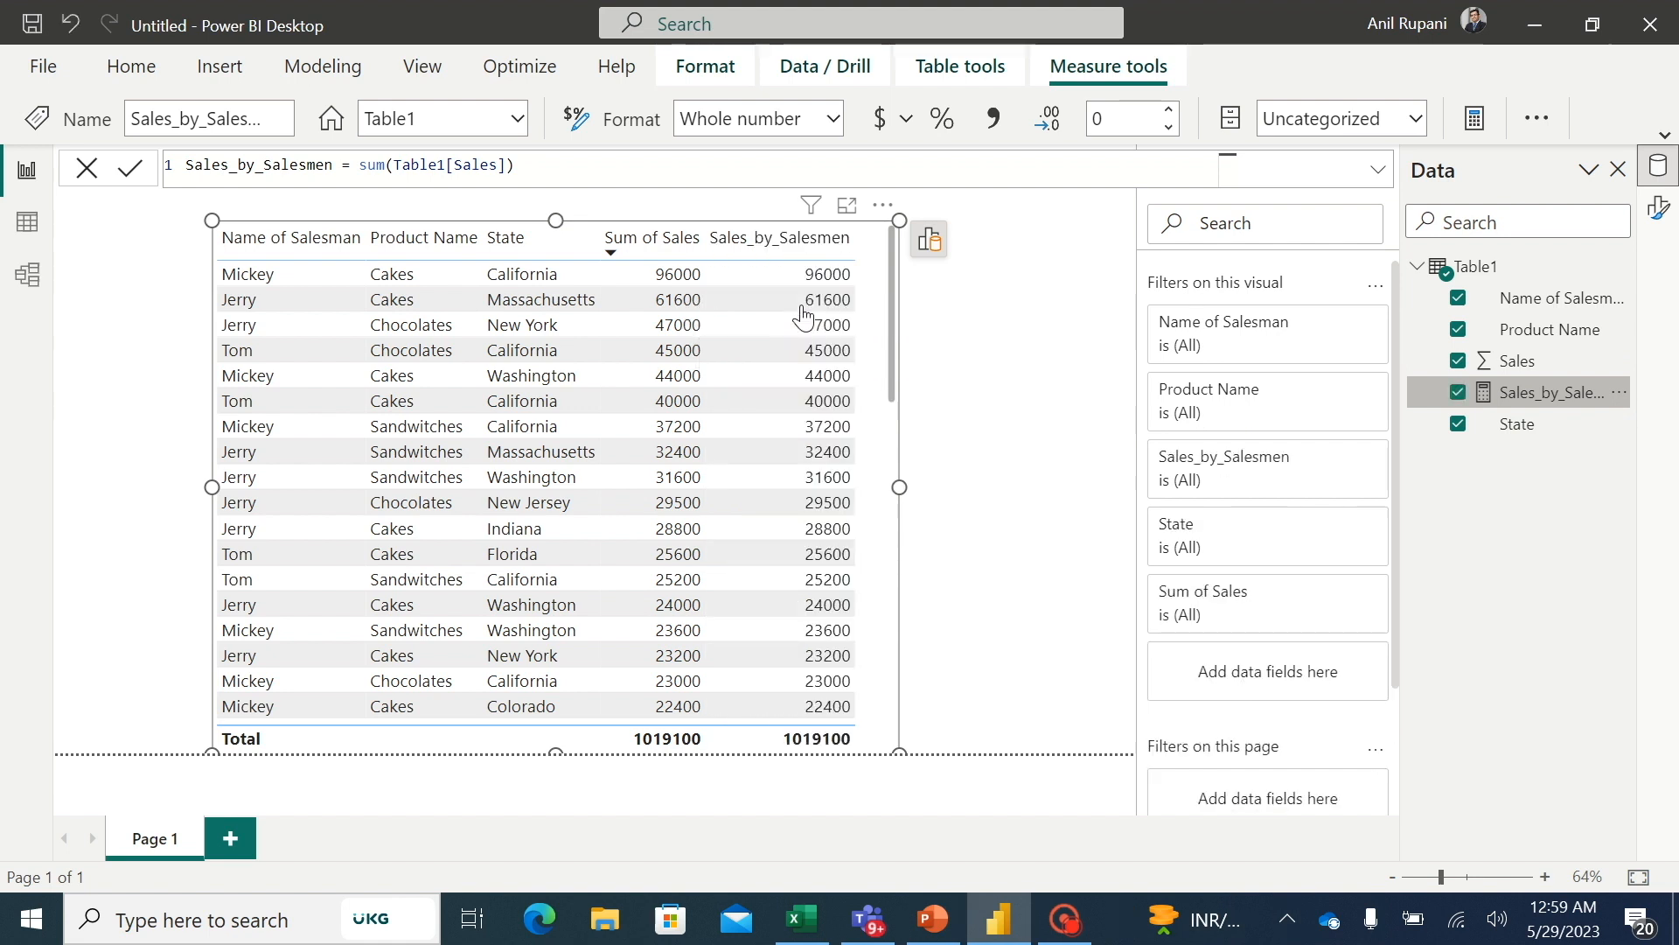
left_click_drag(899, 486, 962, 485)
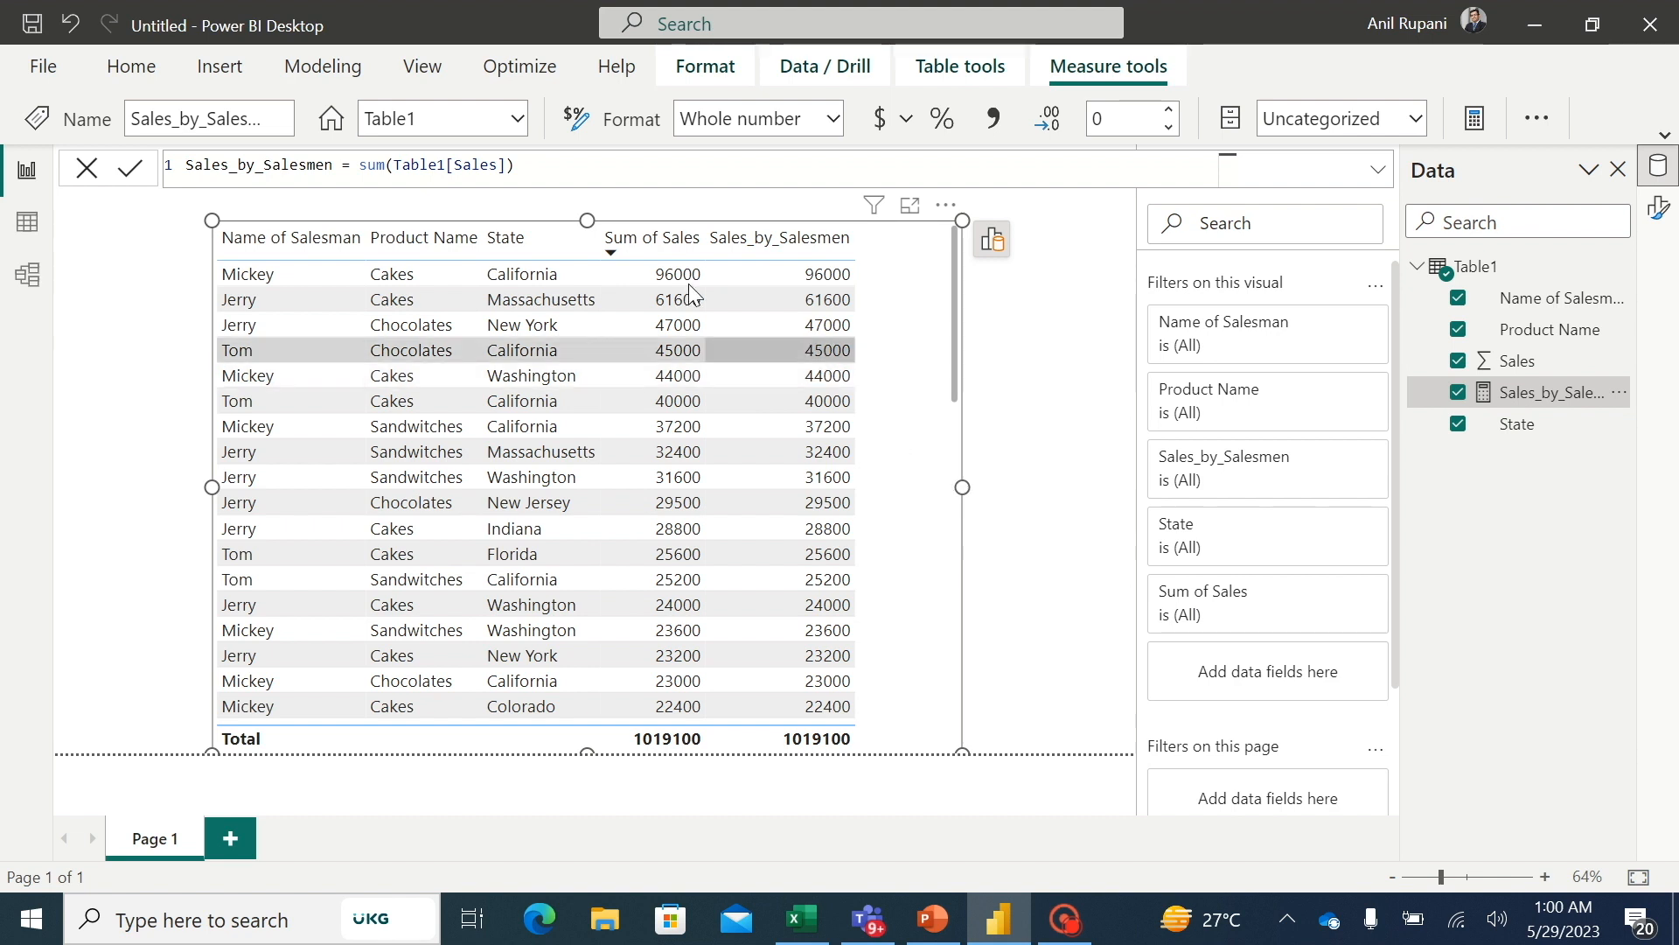
Step: Clear the sum expression from the Sales_by_Salesmen formula, keeping the measure name and equals sign
left_click(540, 165)
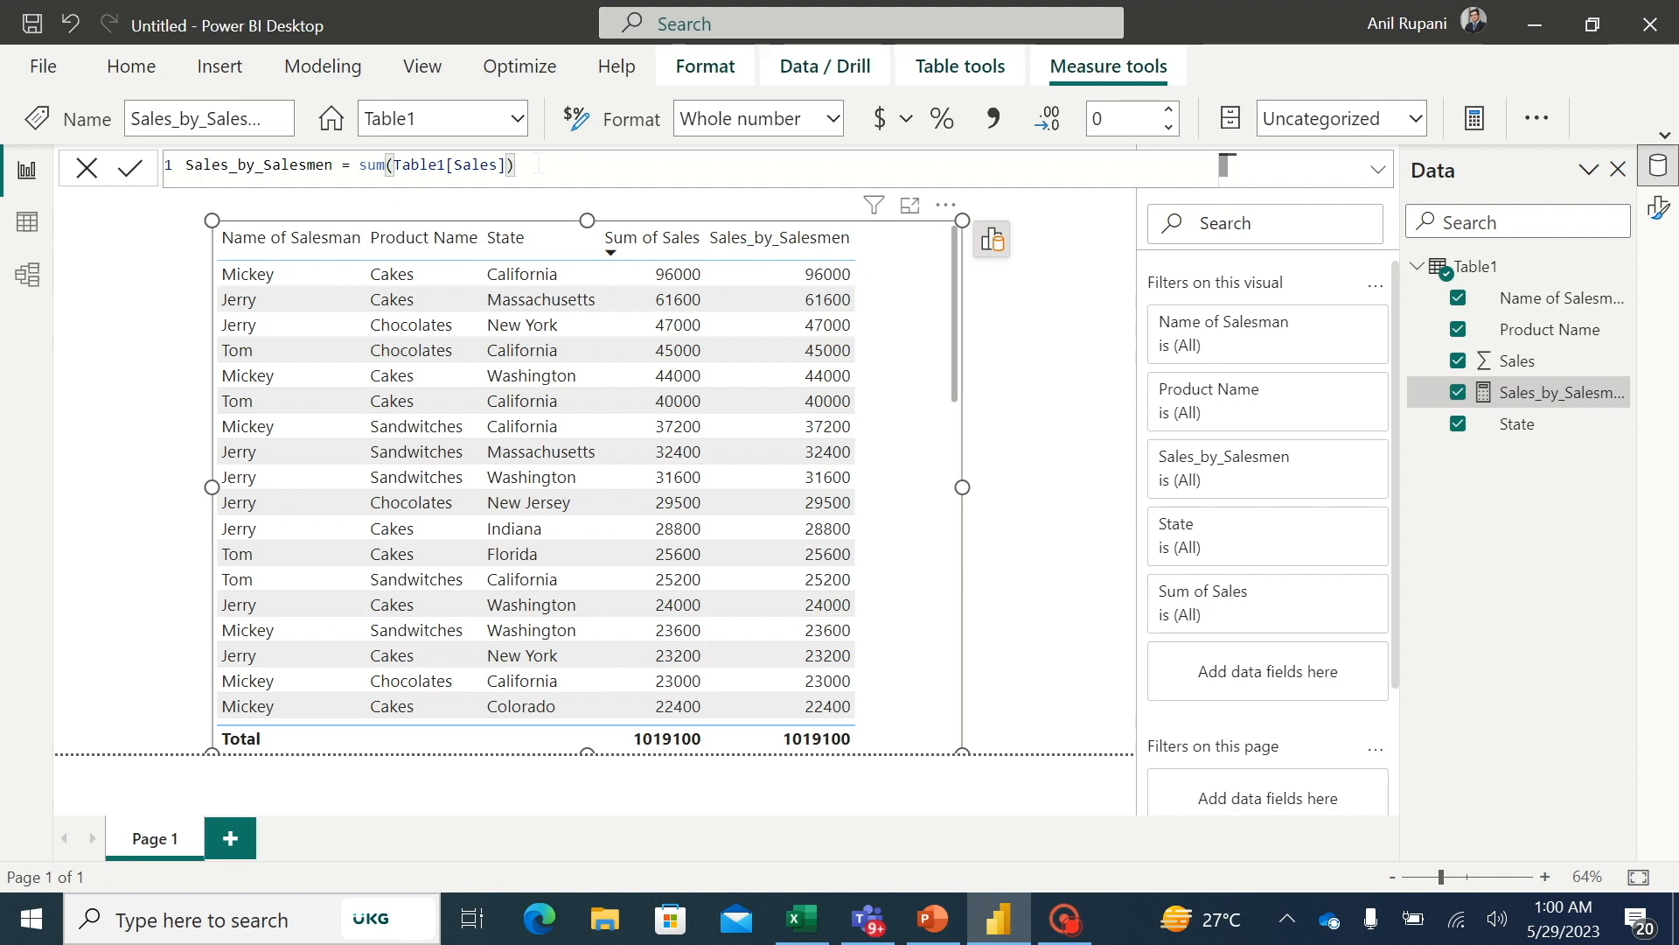
key("BackSpace")
key("BackSpace")
key("BackSpace")
key("BackSpace")
key("BackSpace")
key("BackSpace")
key("BackSpace")
key("BackSpace")
key("BackSpace")
key("BackSpace")
key("BackSpace")
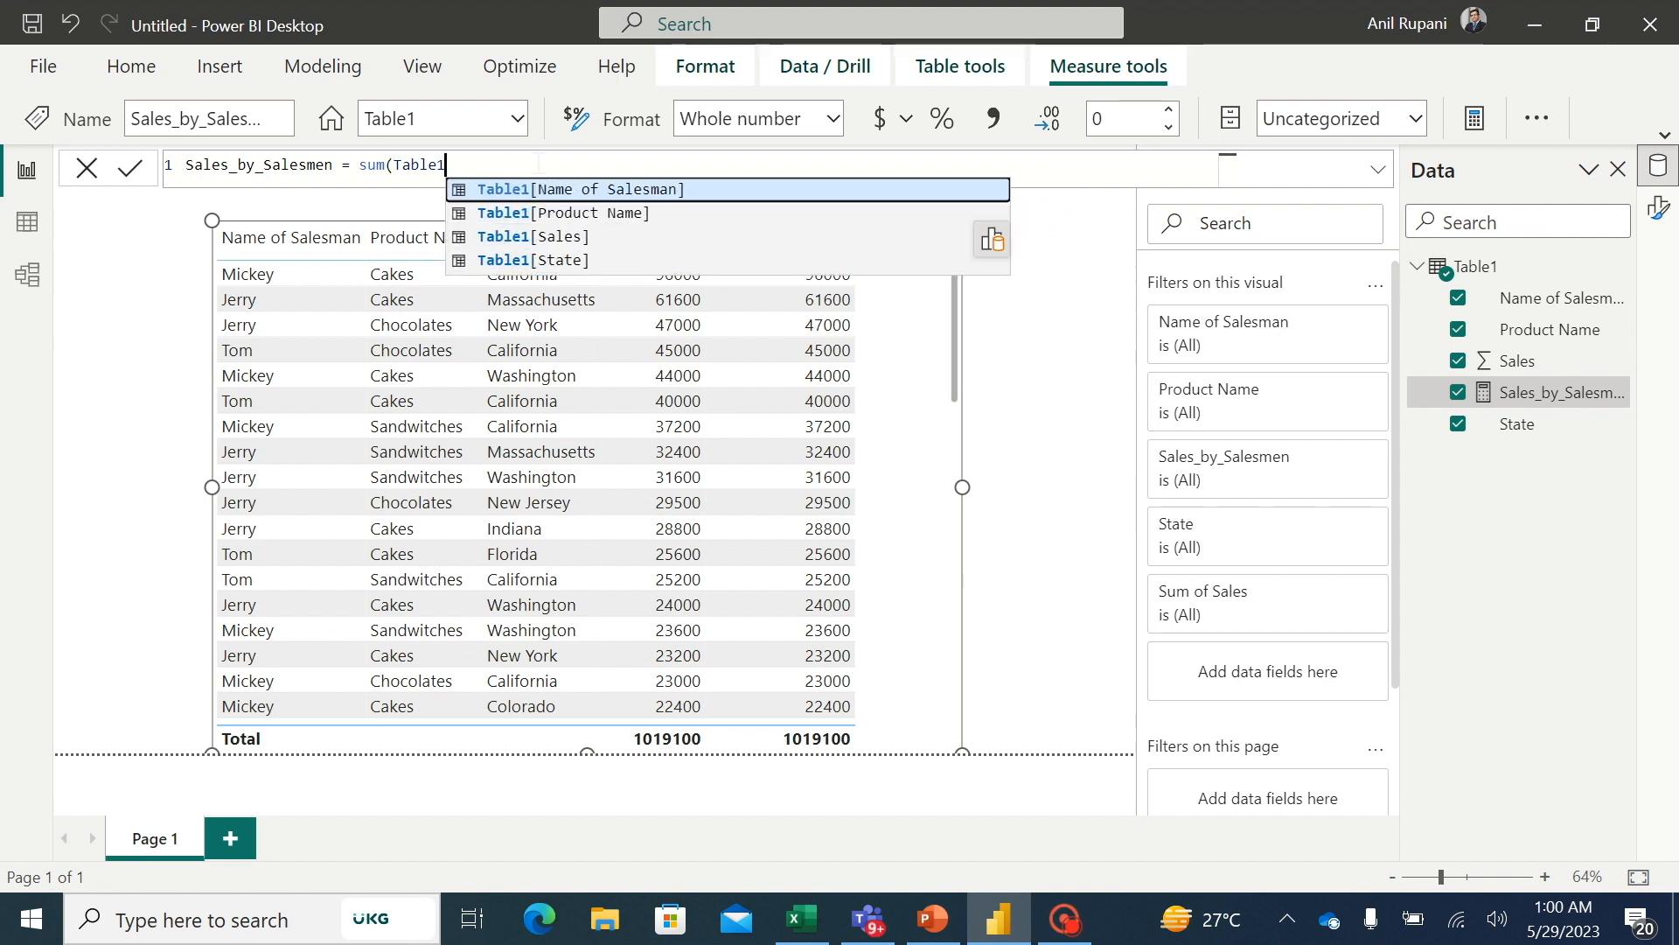
key("BackSpace")
key("BackSpace")
key("BackSpace")
key("BackSpace")
key("BackSpace")
key("BackSpace")
key("BackSpace")
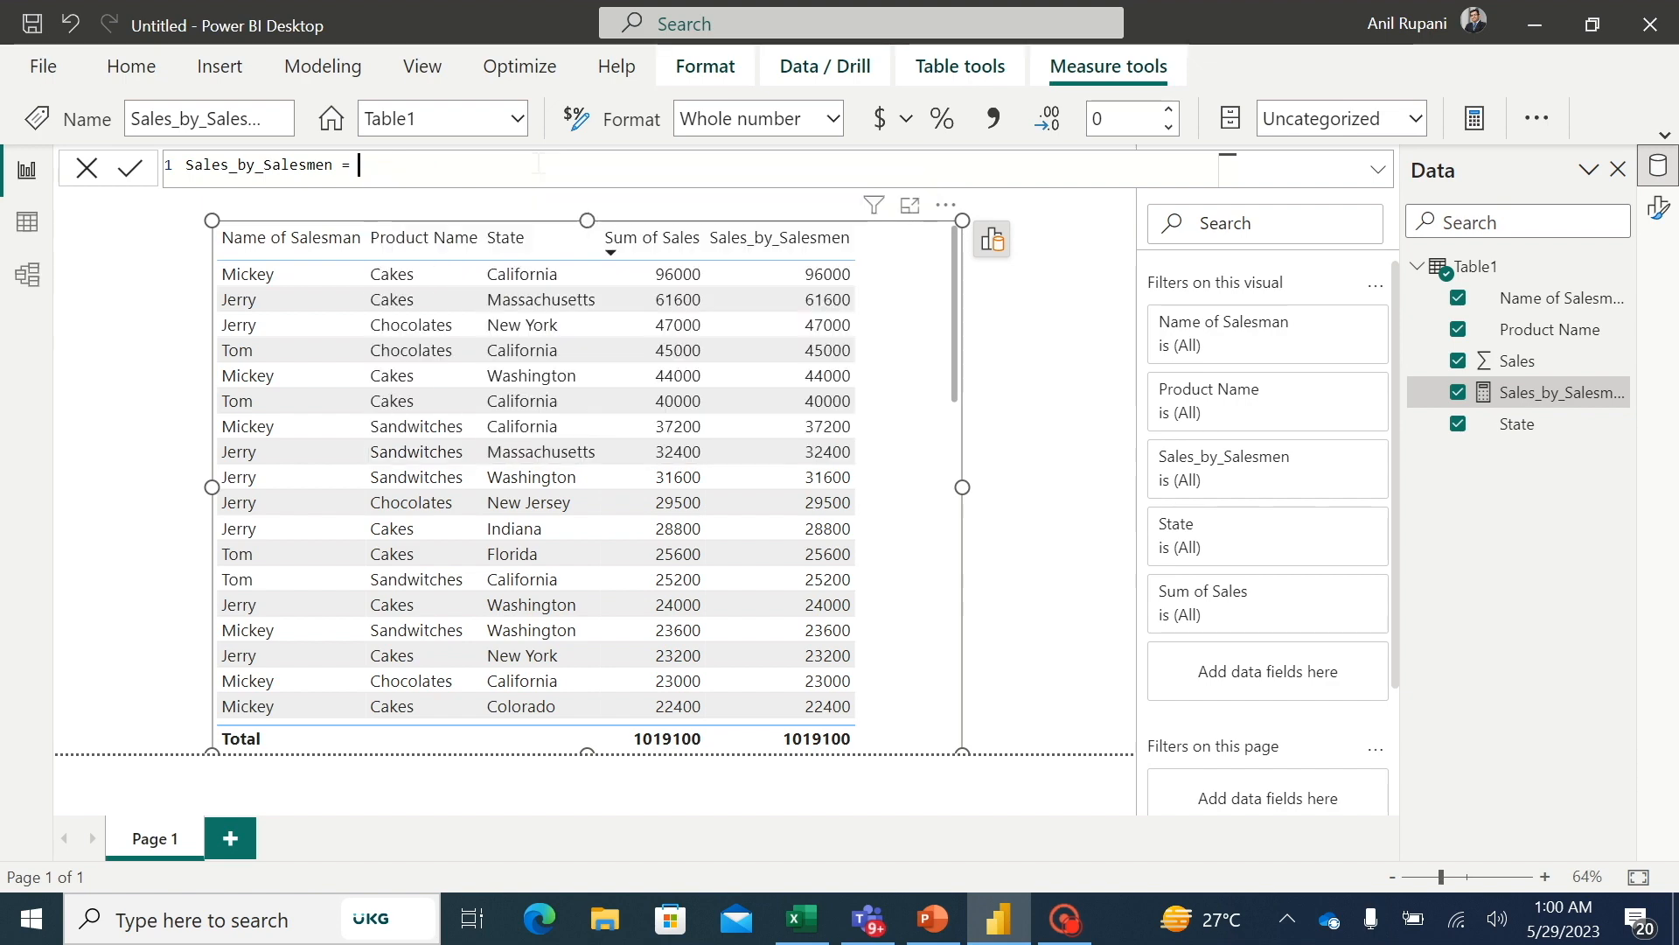
Step: Start the Sales_by_Salesmen expression with CALCULATE, using sum(Table1[Sales]) as its first argument
type("C")
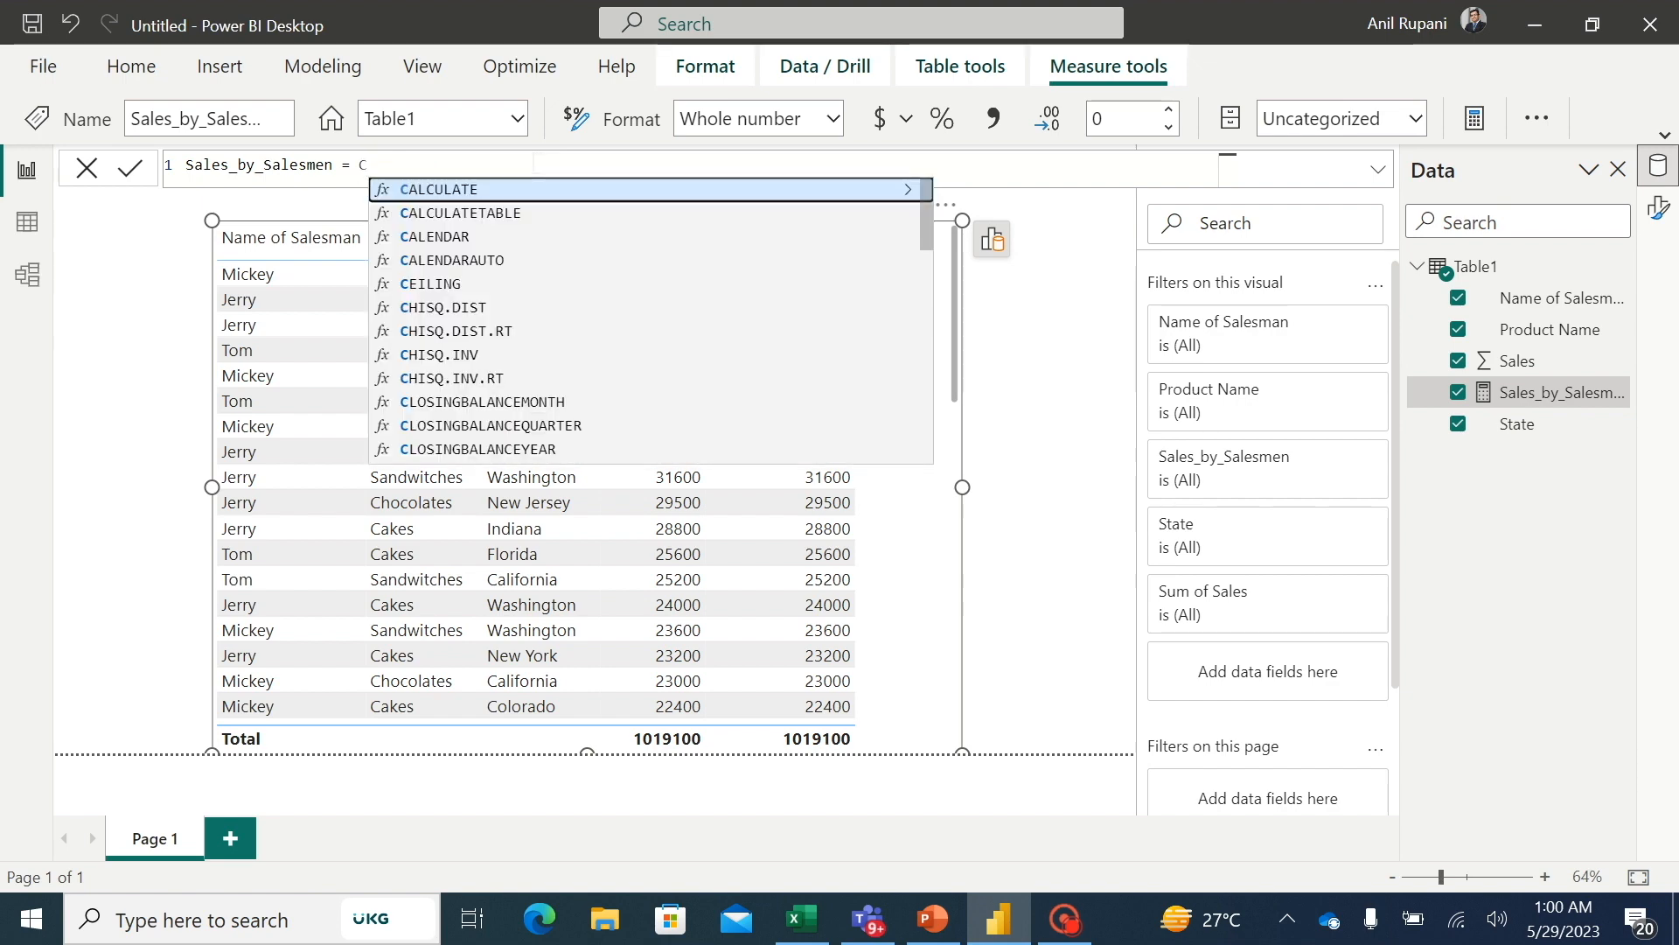
left_click(465, 189)
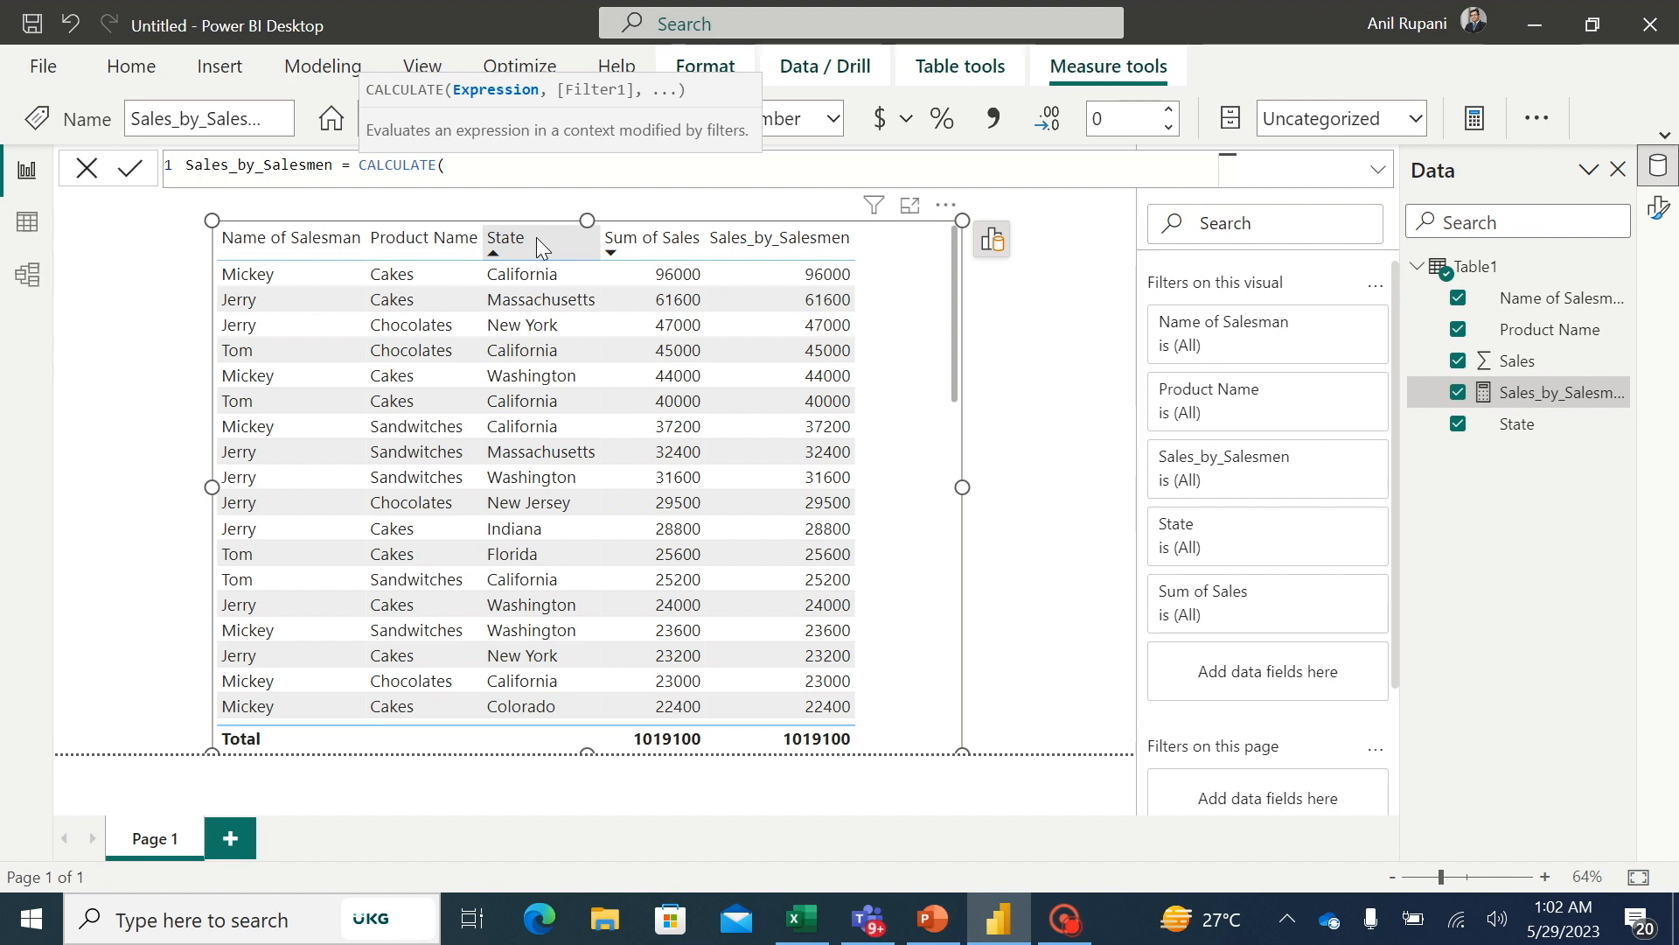
type("sum")
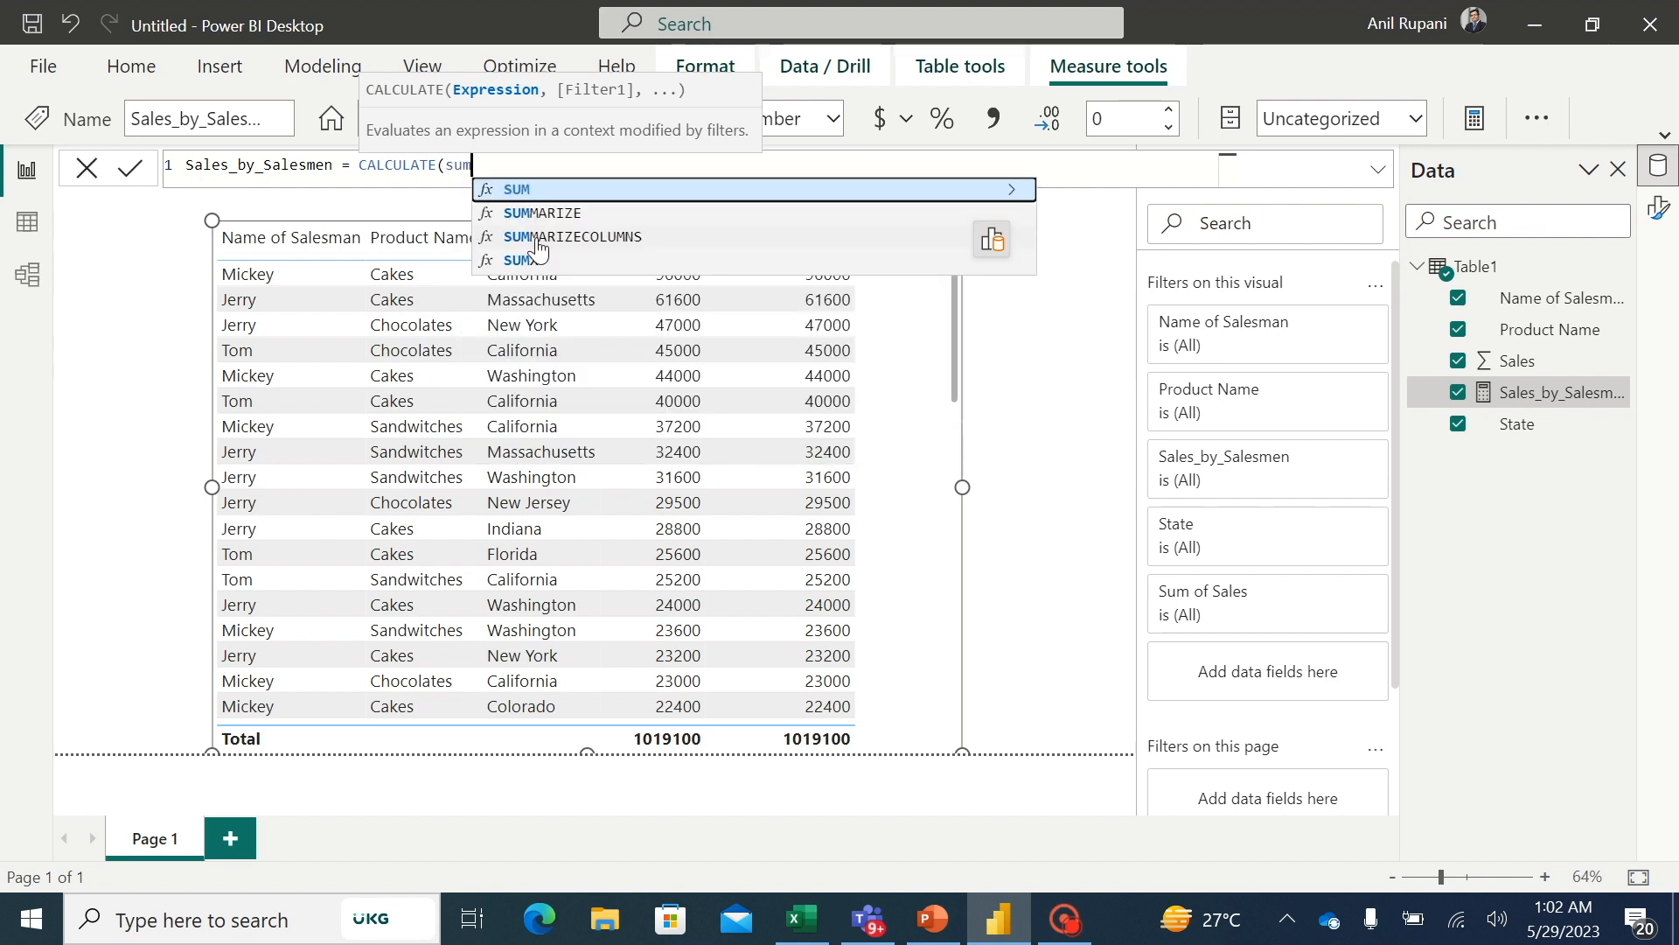
type("(")
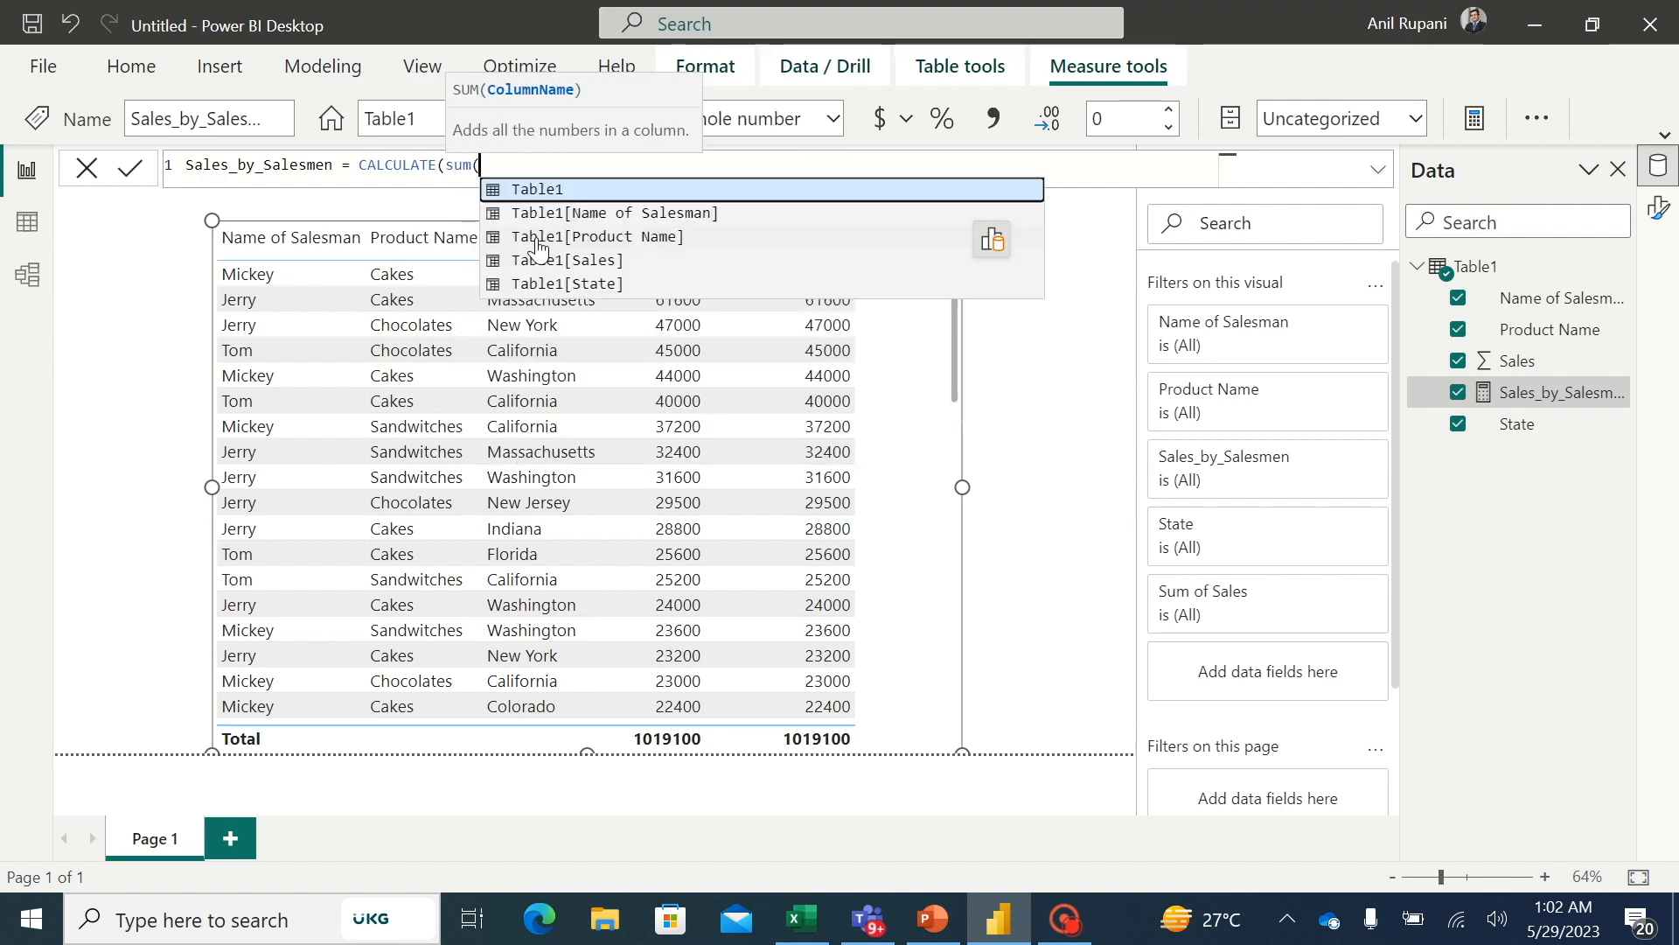
left_click(587, 261)
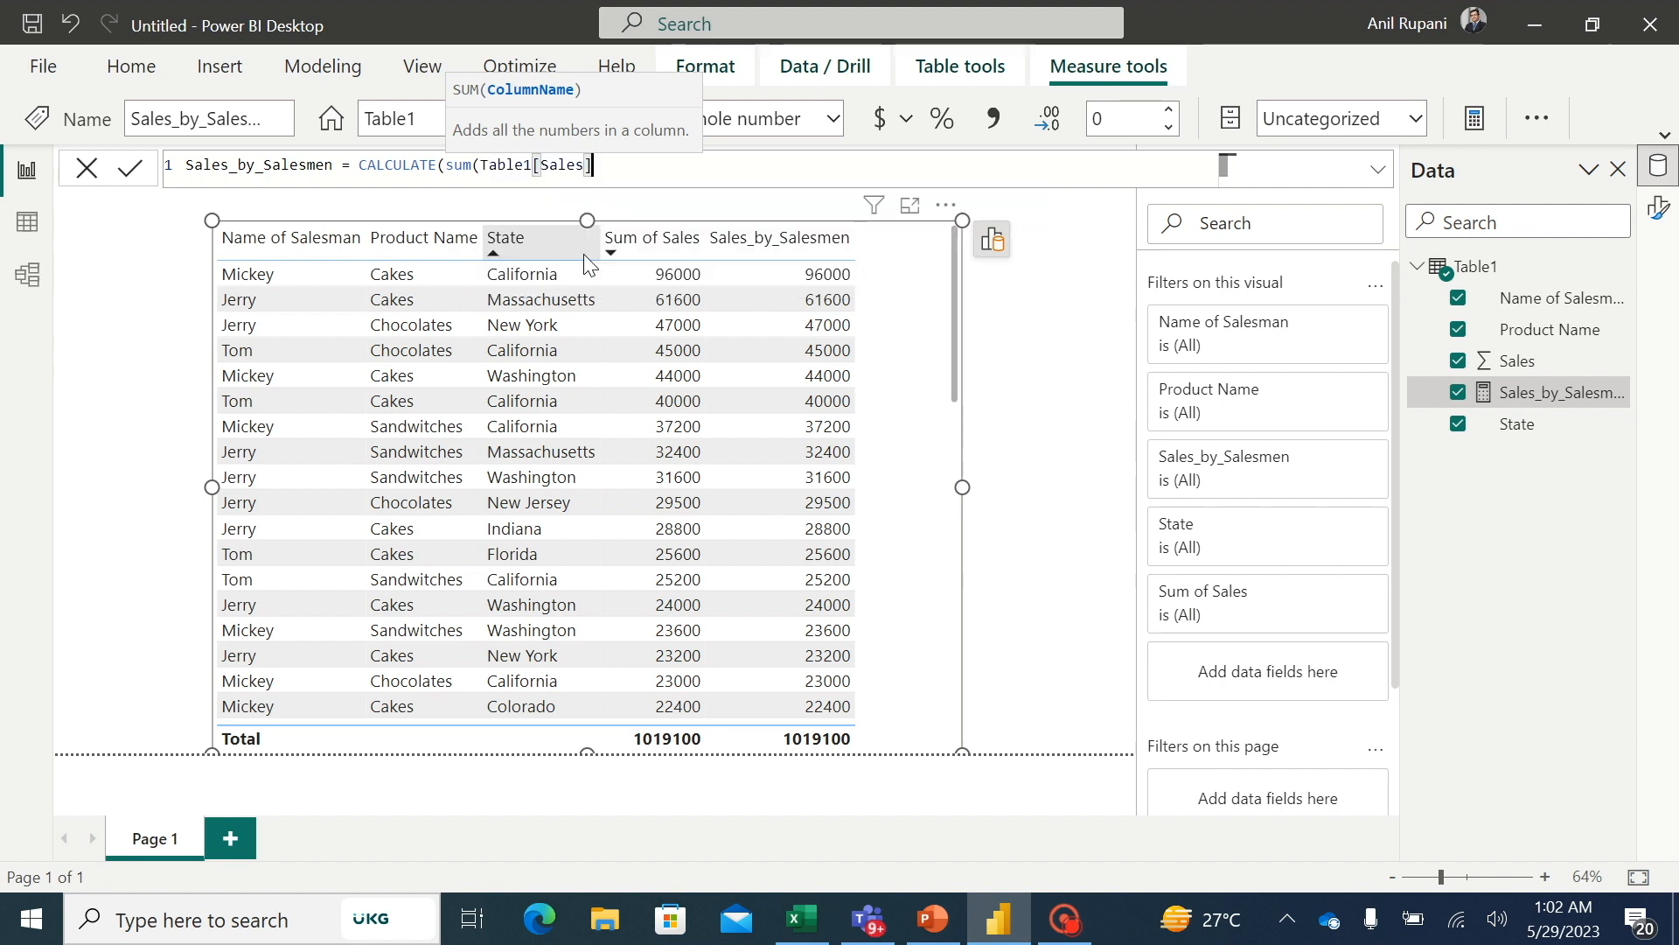
type(")")
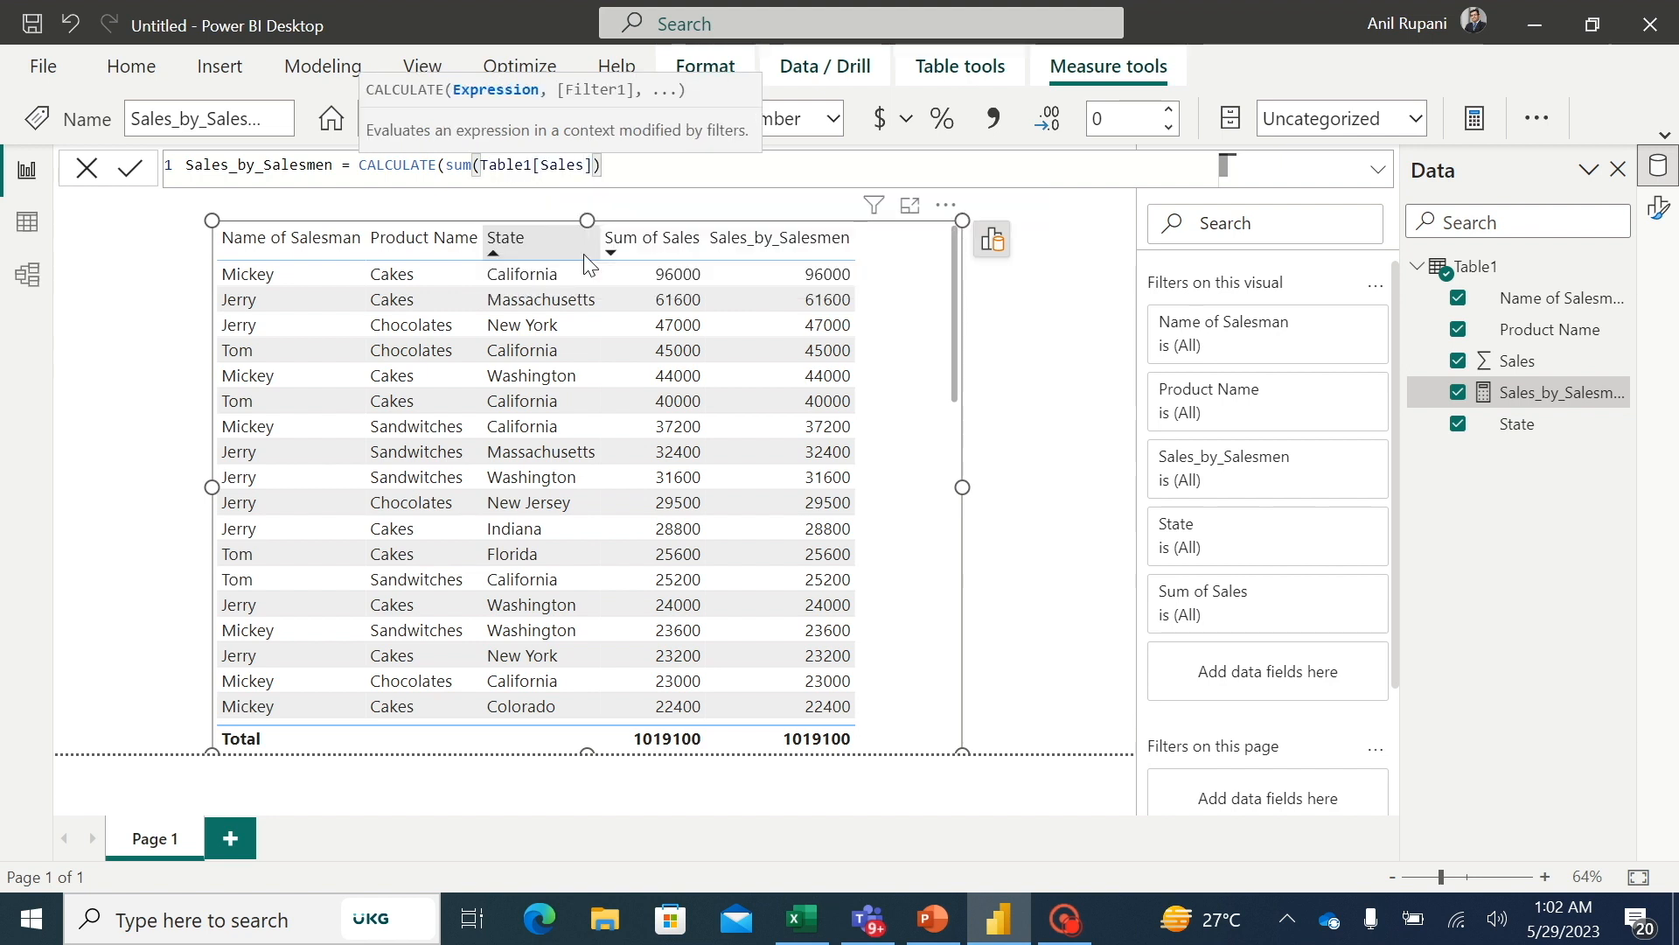
Step: Add ALLEXCEPT(Table1,Table1[Name of Salesman]) as the CALCULATE filter and commit the completed measure formula
type(",")
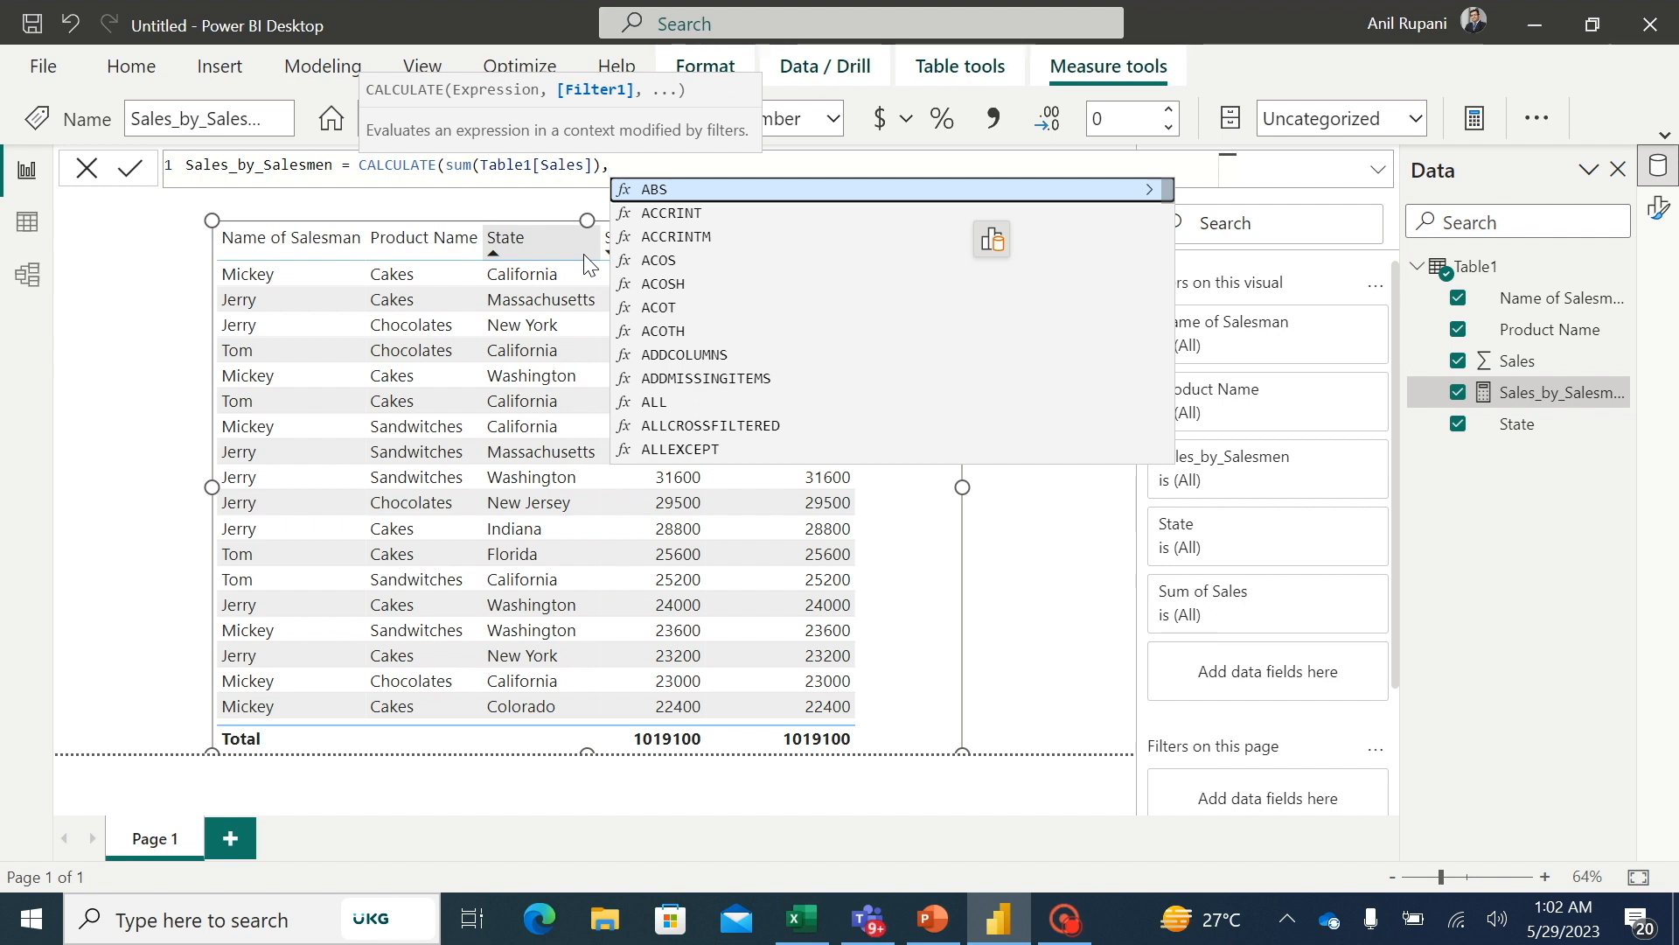
type("all")
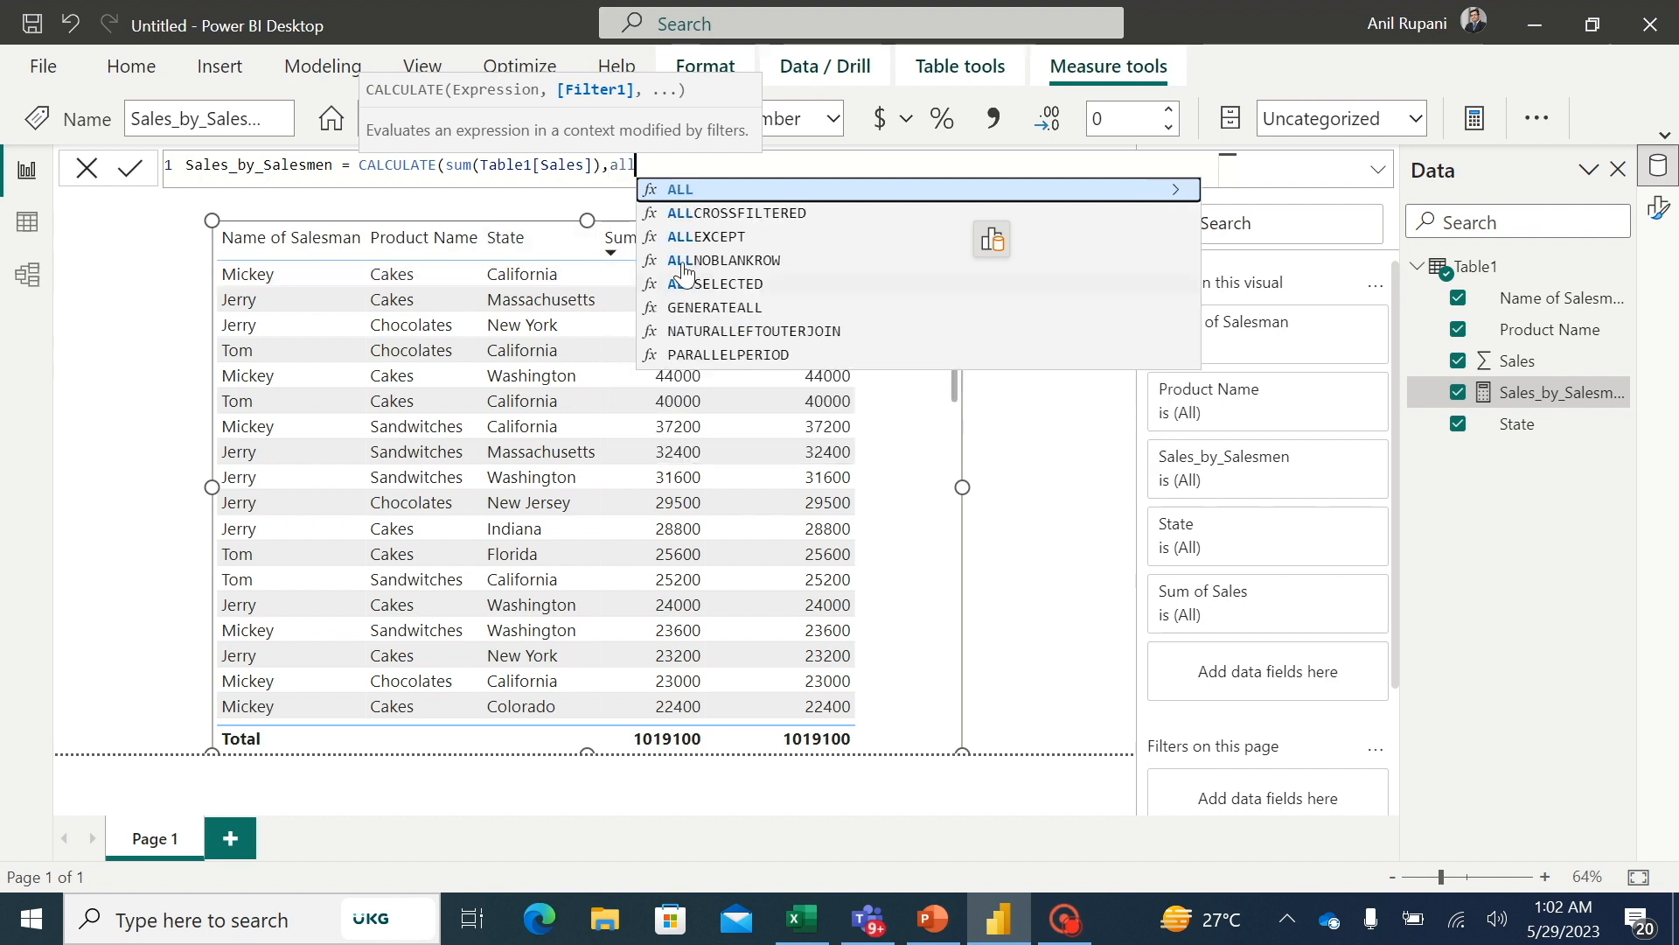
left_click(711, 238)
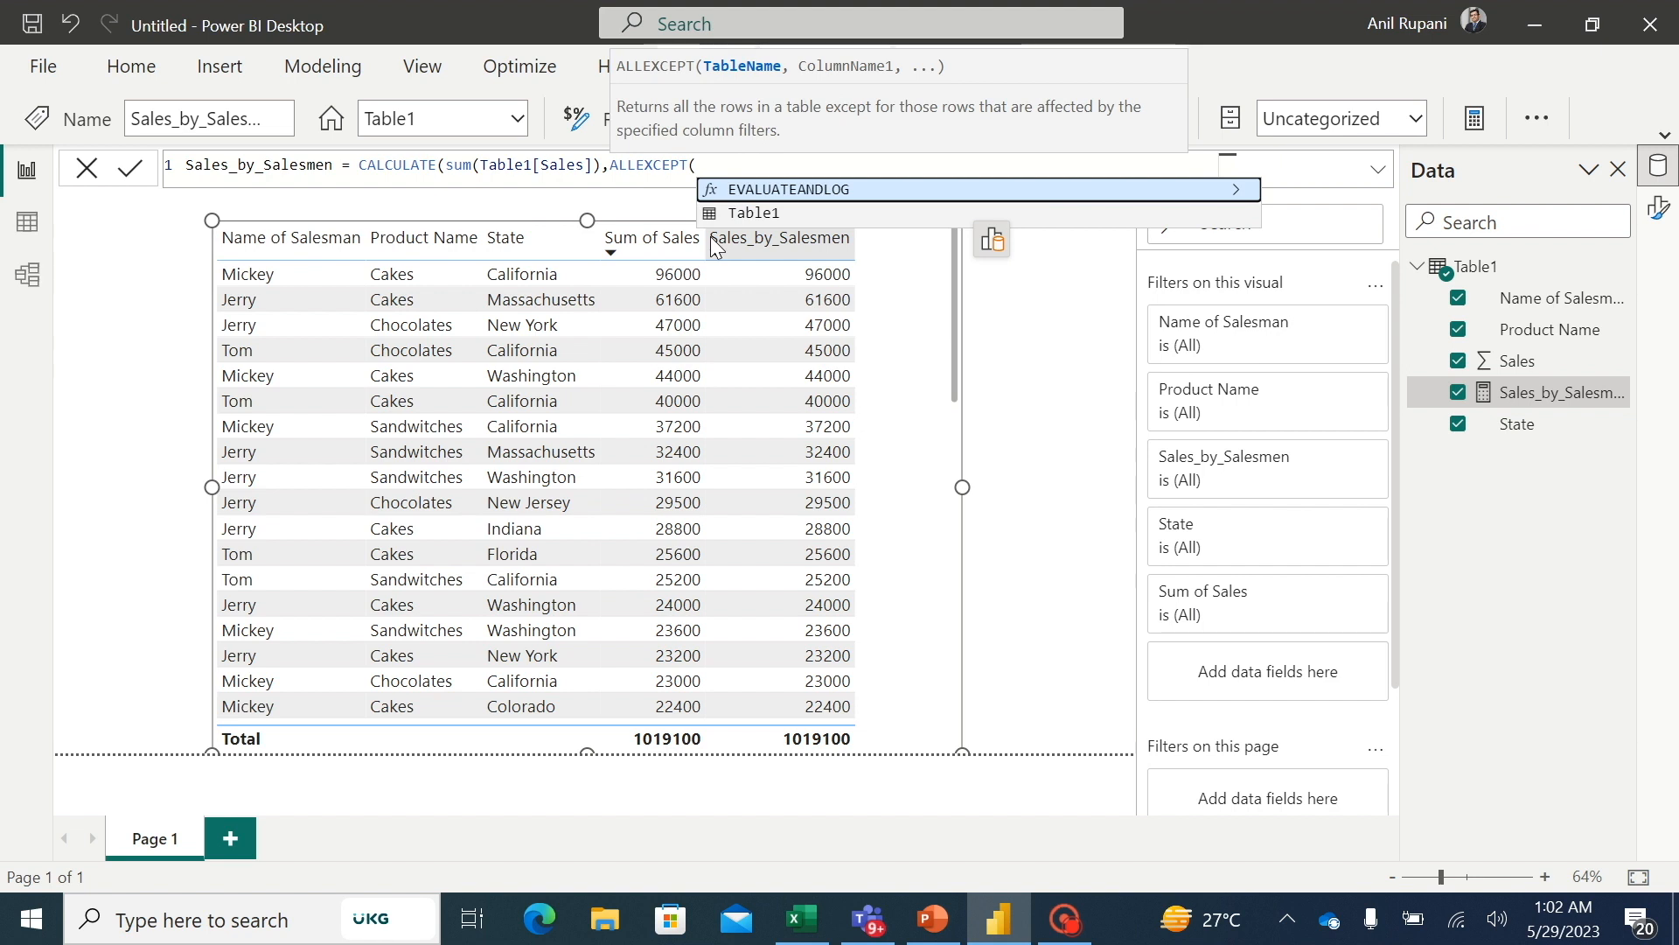
left_click(757, 215)
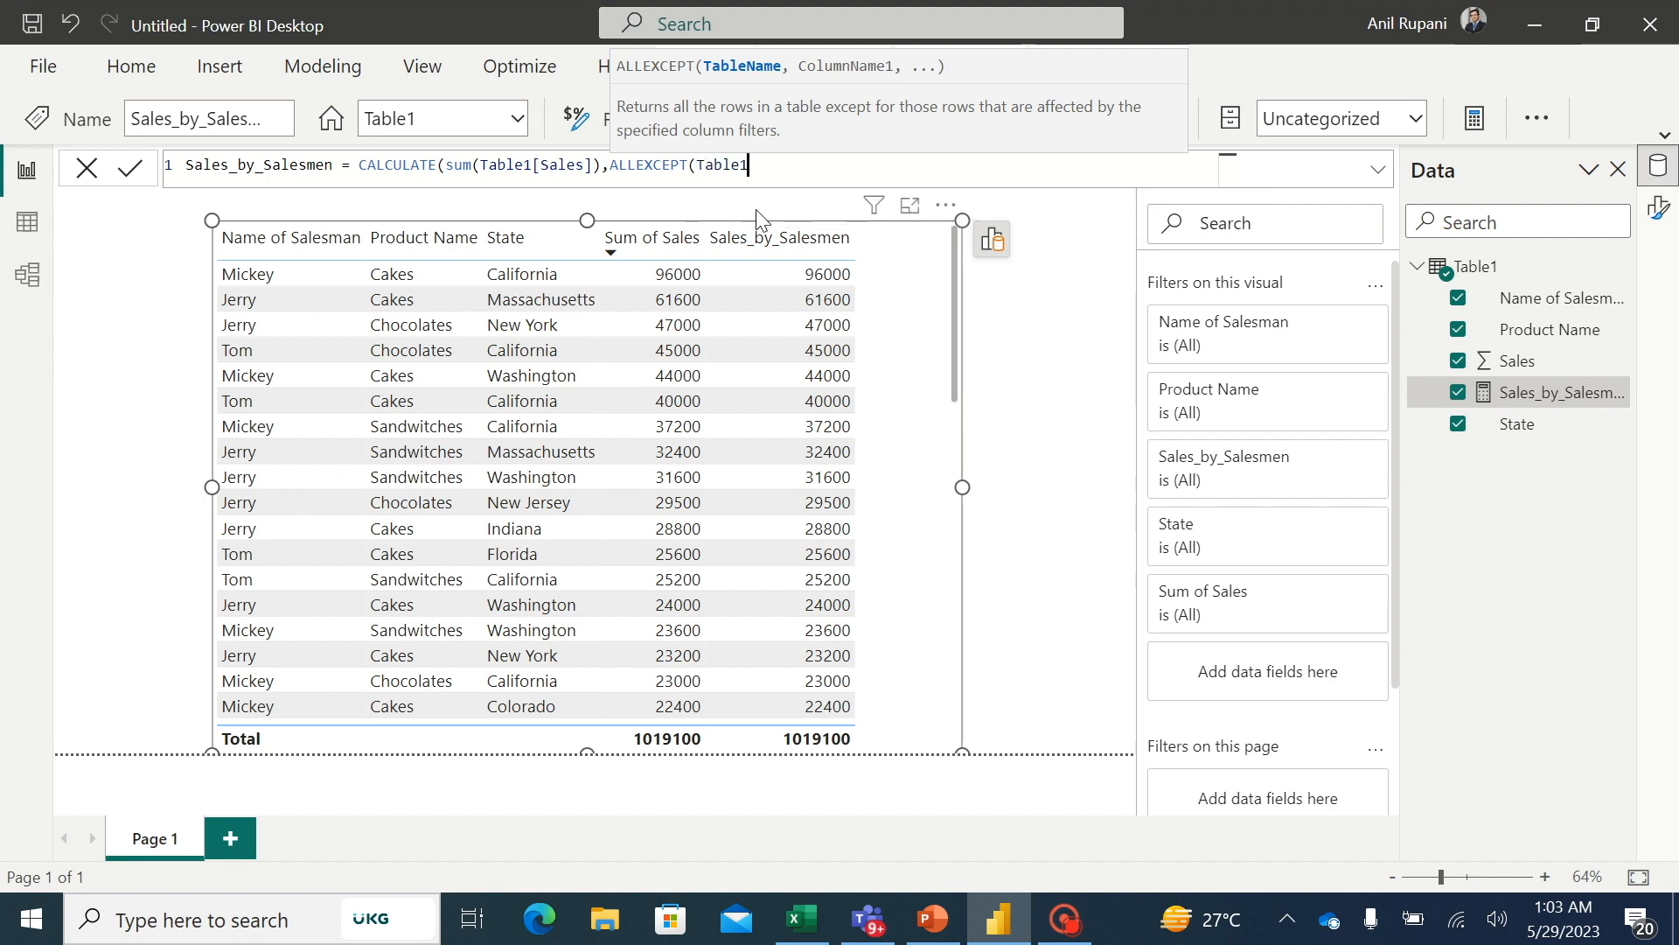
type(",")
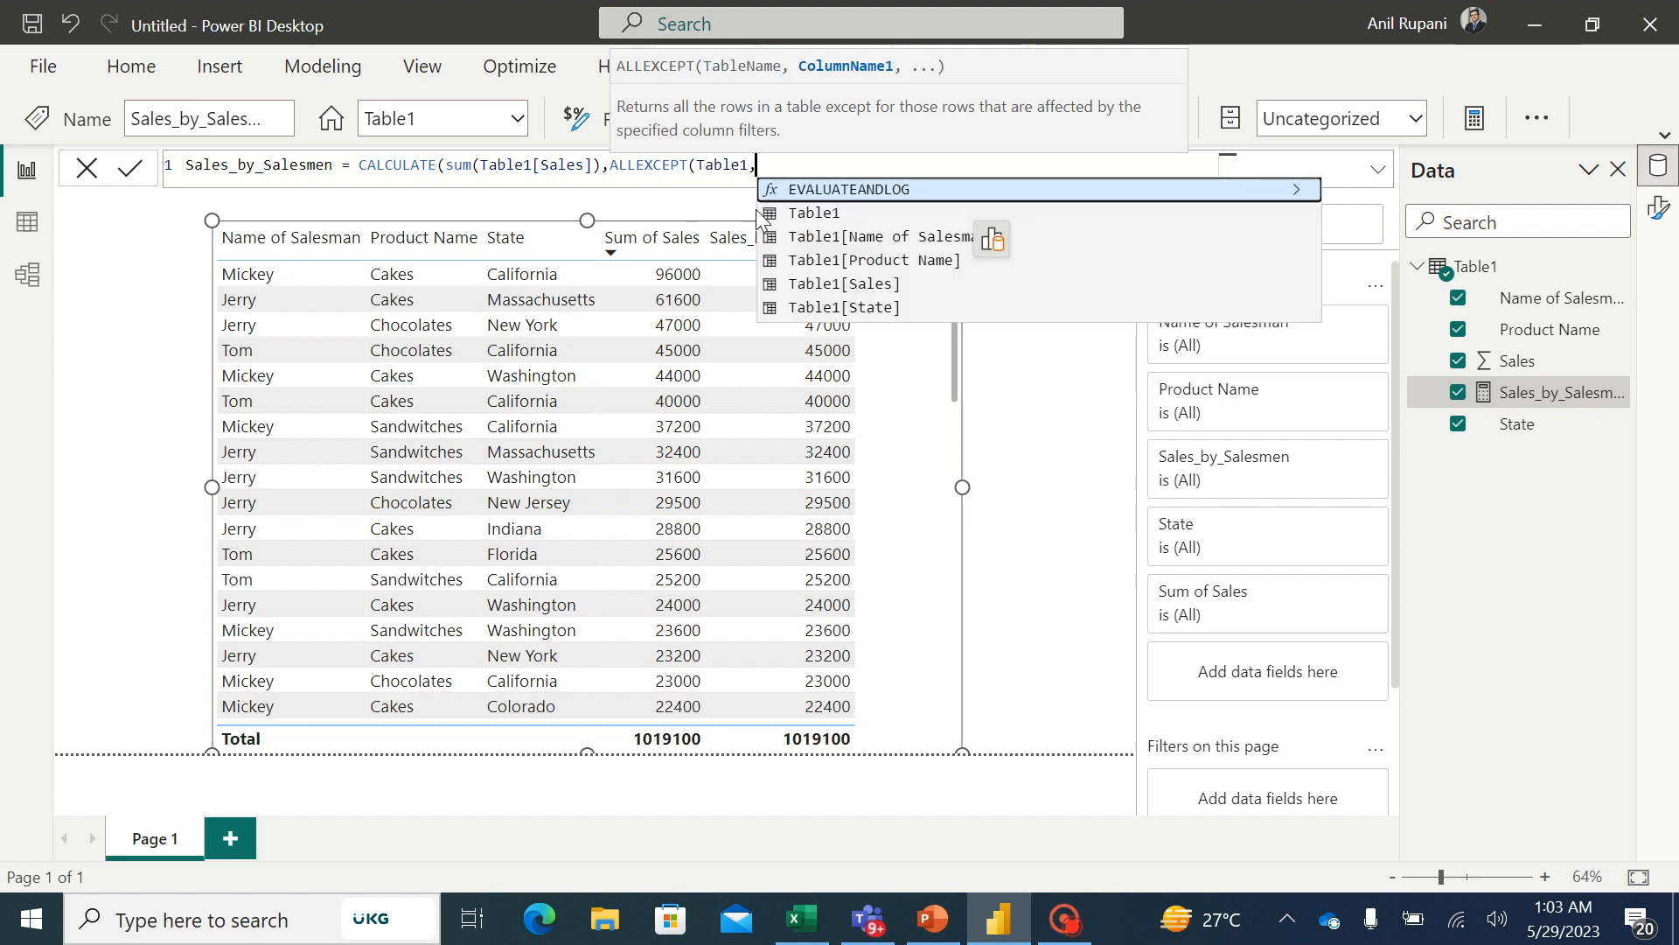
left_click(857, 241)
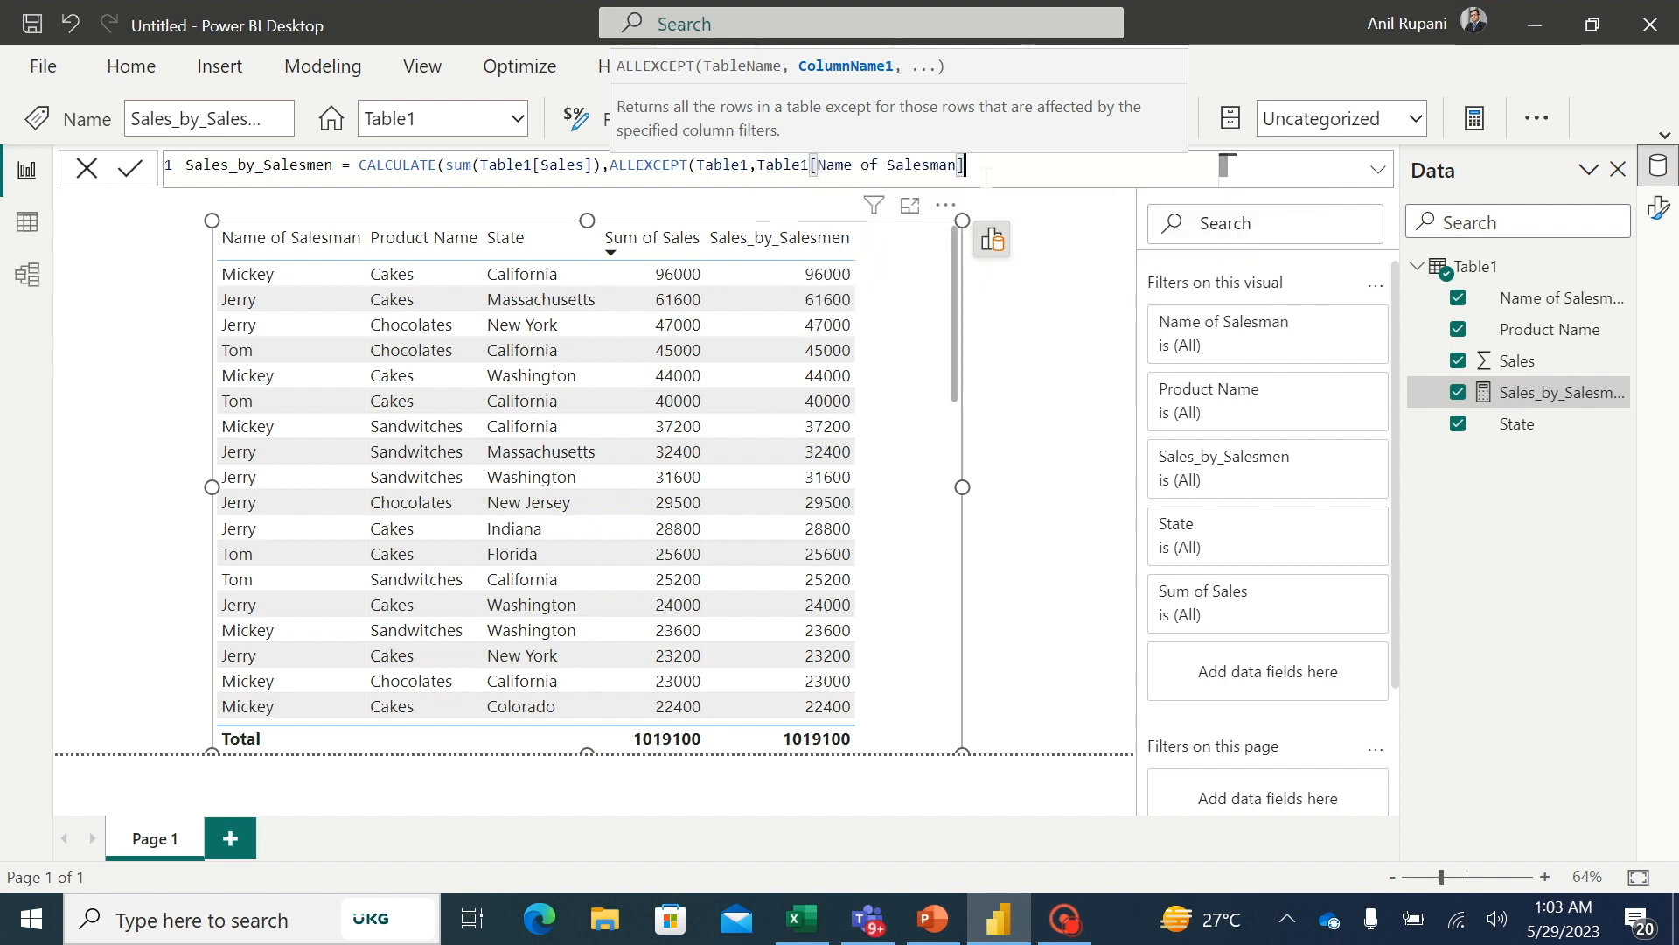
type(")")
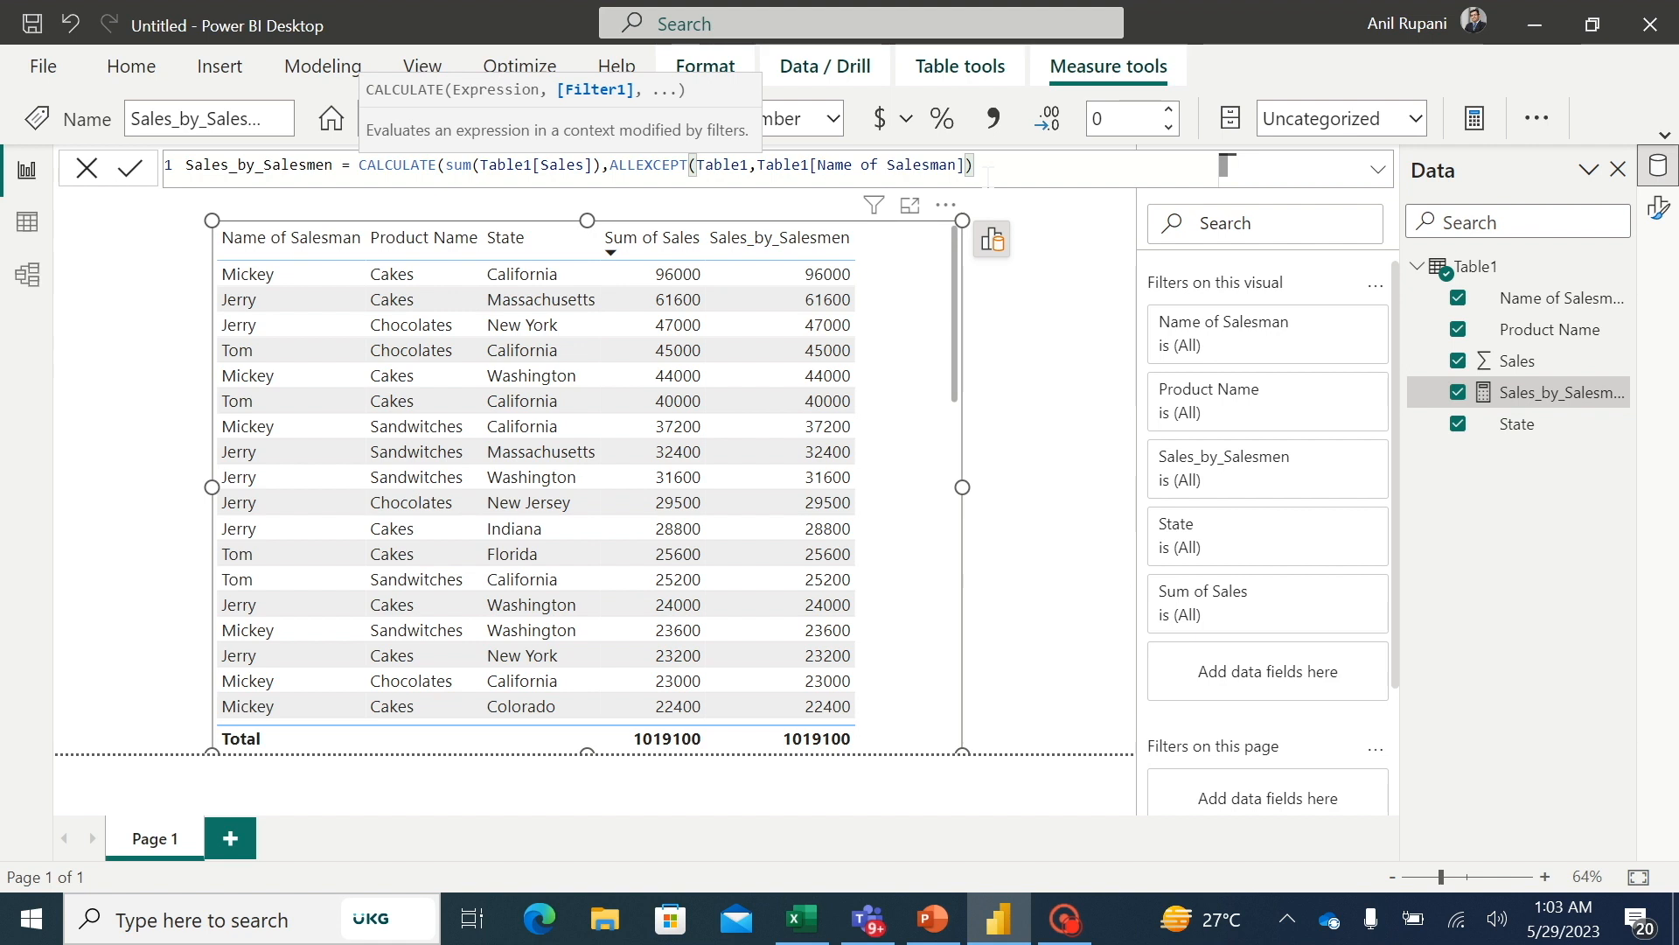
type(")")
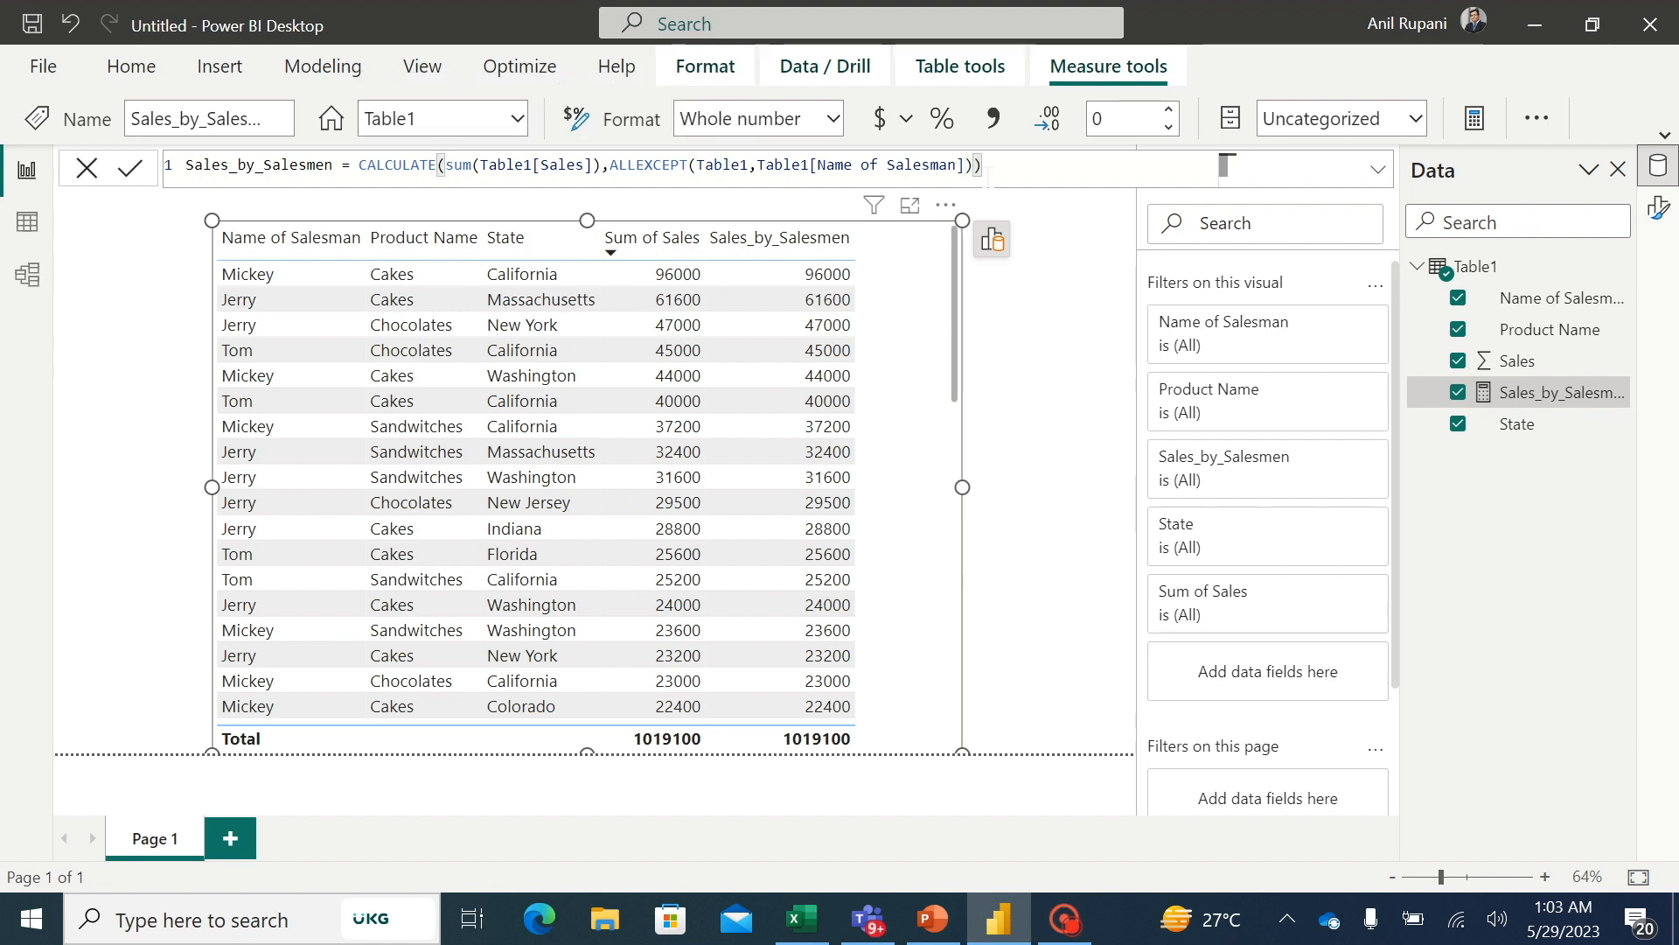
key("Return")
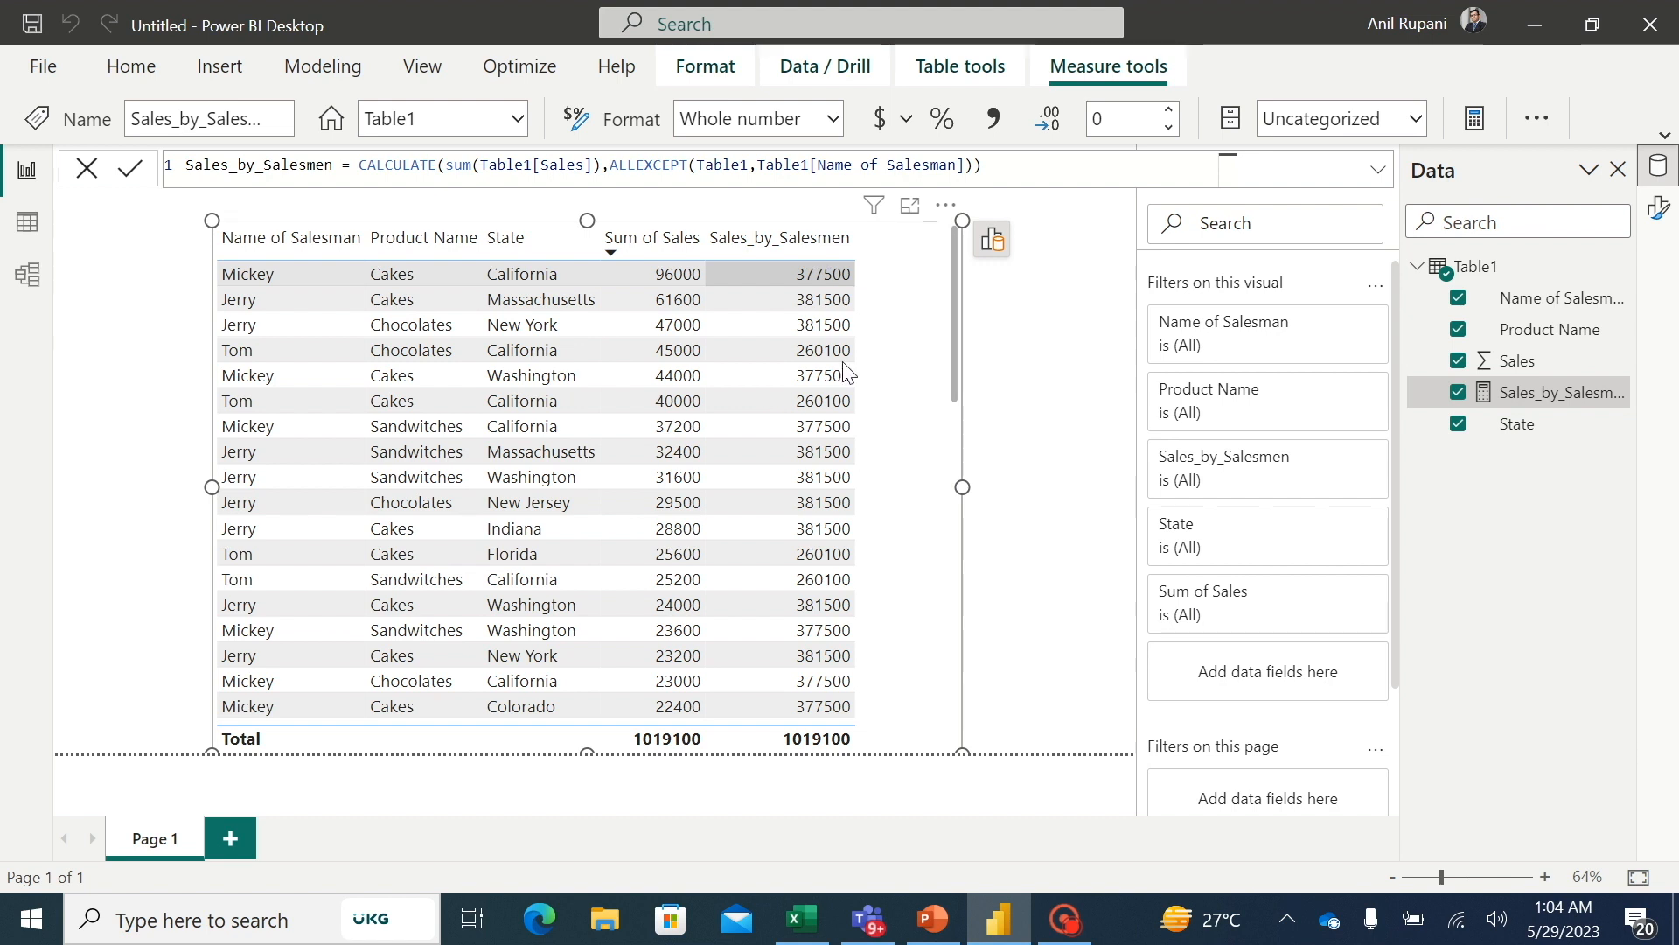
Step: Switch to the Excel sales workbook and filter the Name of Salesman column to only the second listed salesman
left_click(812, 932)
left_click(598, 384)
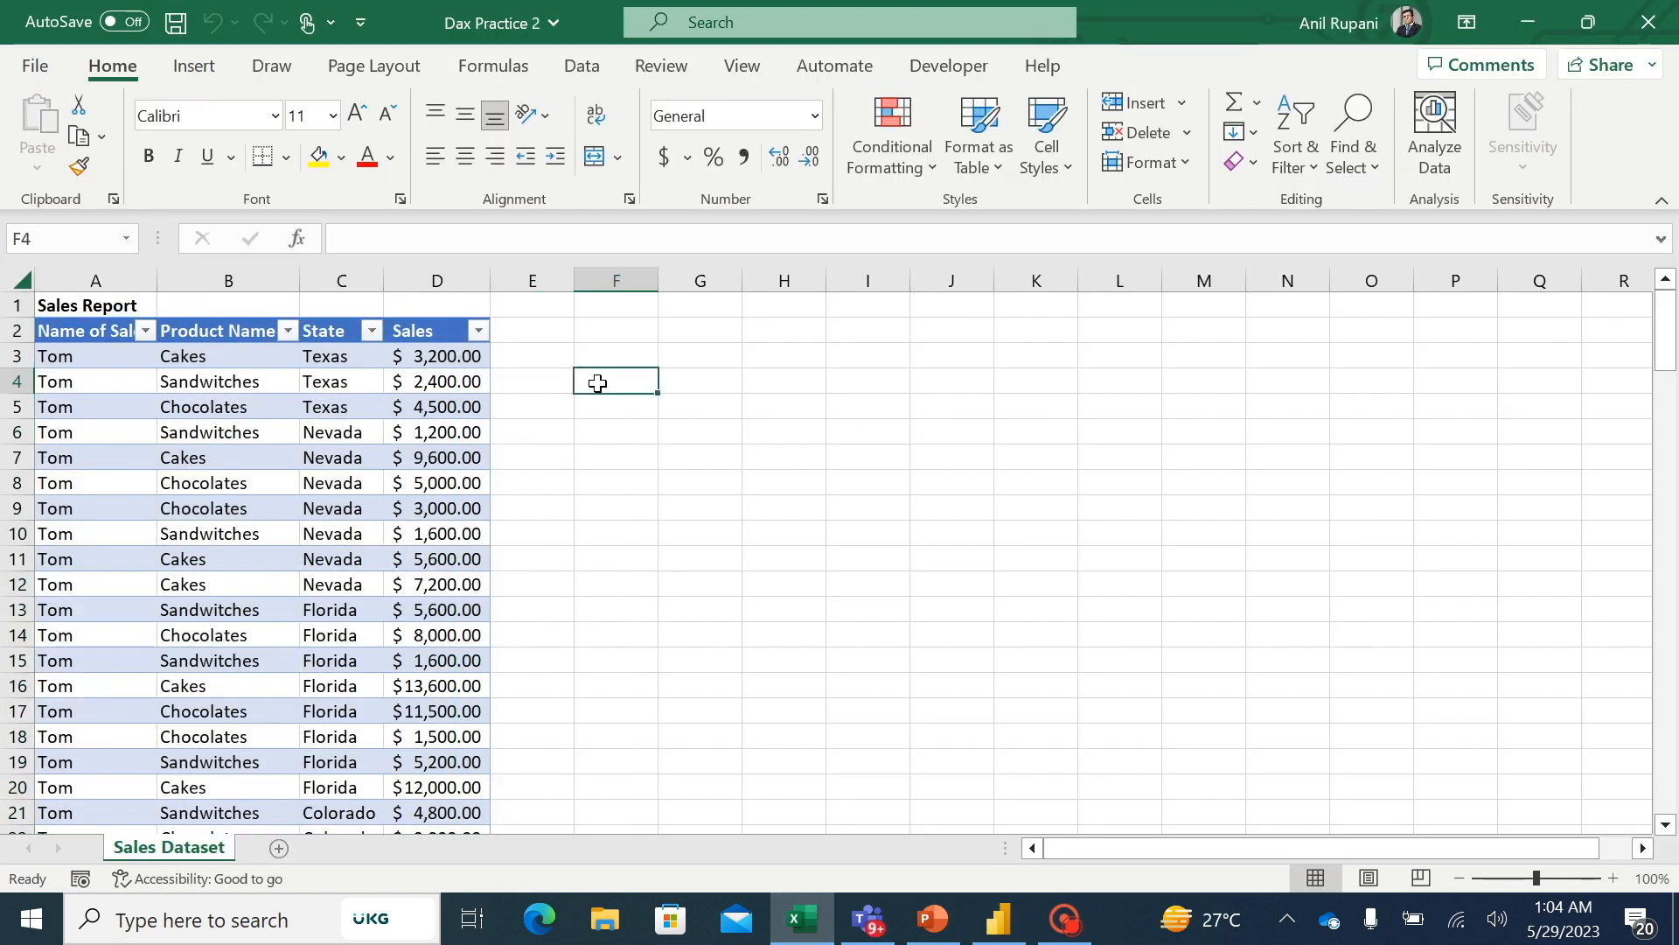
left_click(144, 333)
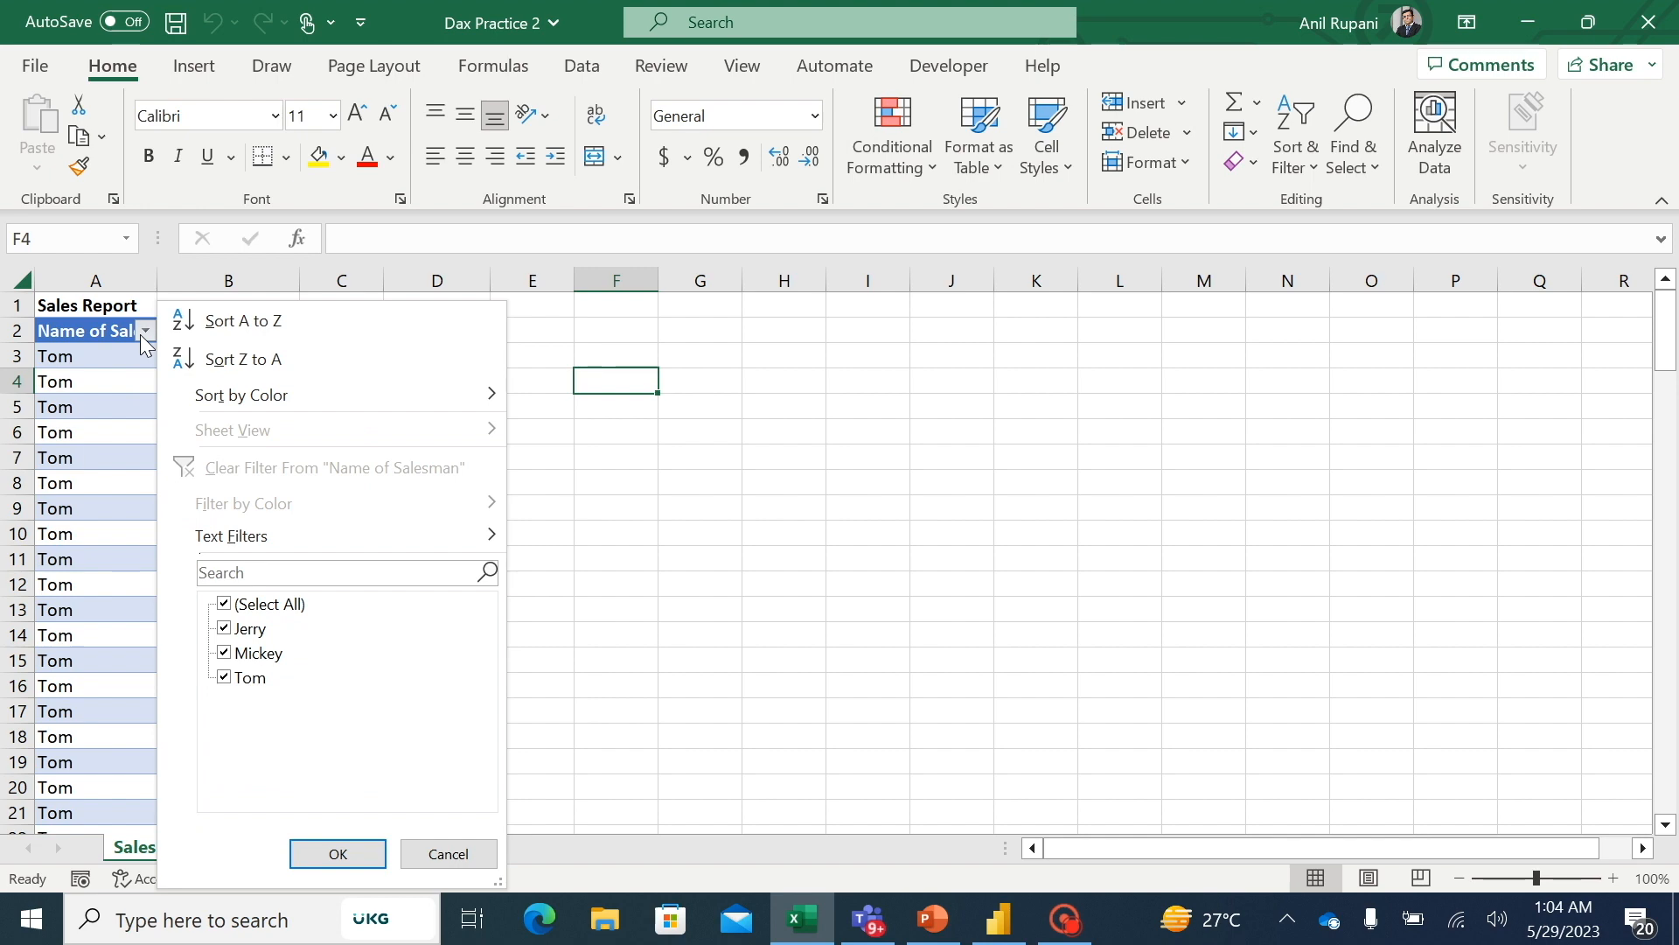
left_click(225, 606)
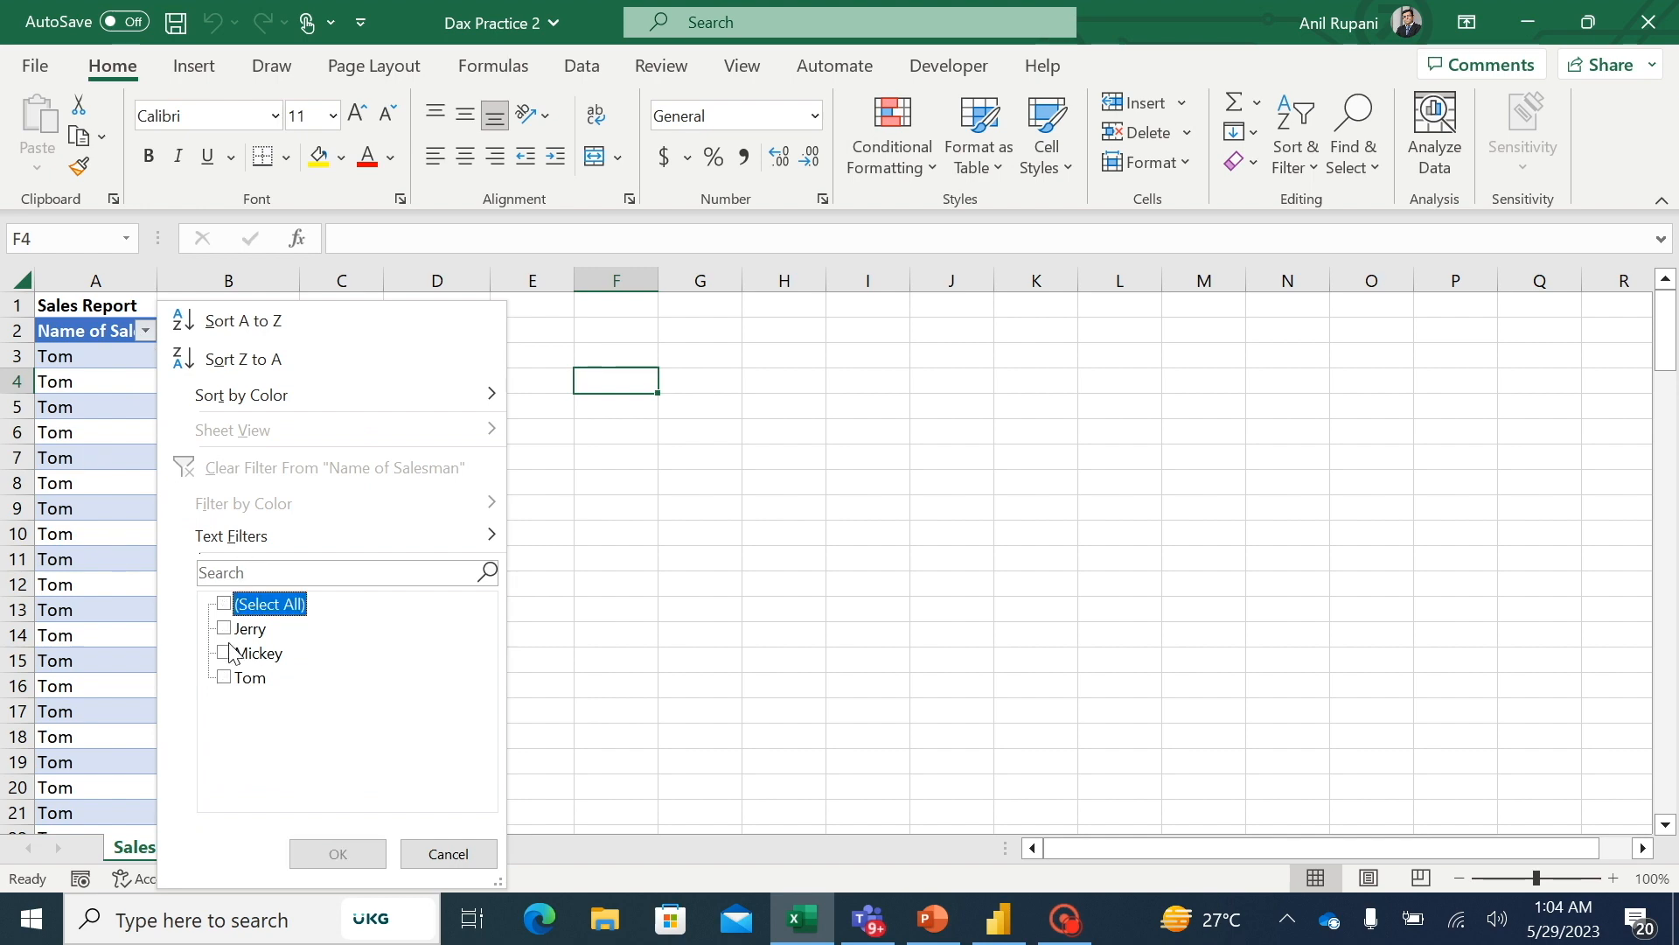
left_click(228, 654)
left_click(341, 855)
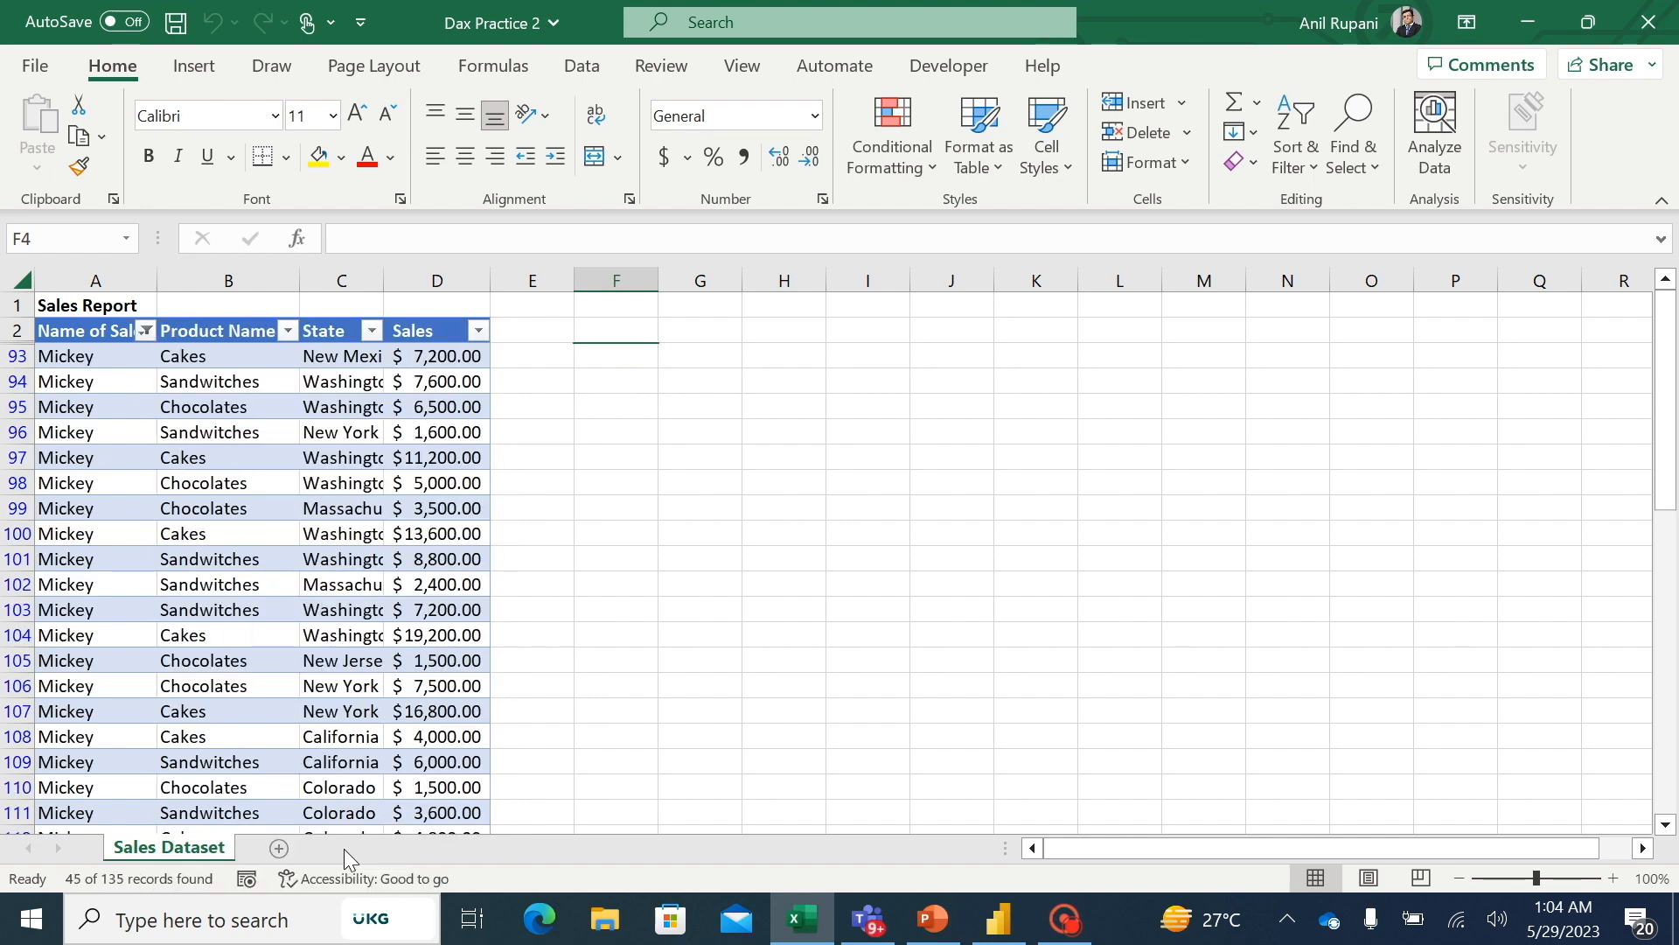
Step: Total the filtered salesman's Sales values in Excel and switch to Power BI to compare them with Sales_by_Salesmen
left_click(456, 353)
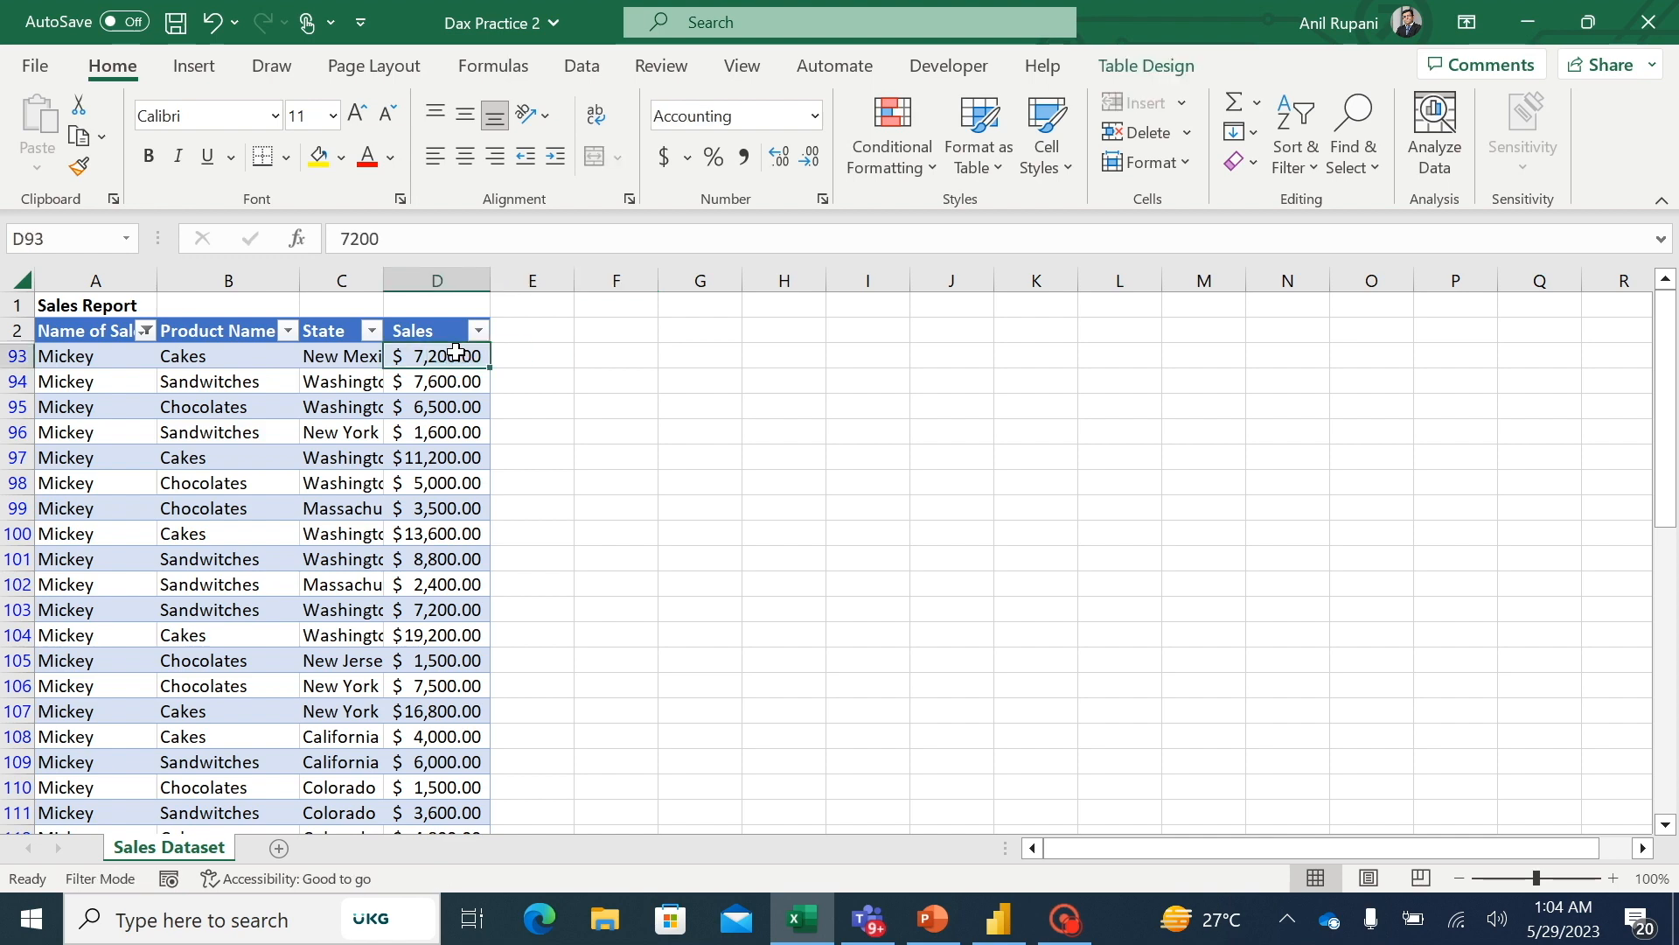
key("ctrl+shift+Down")
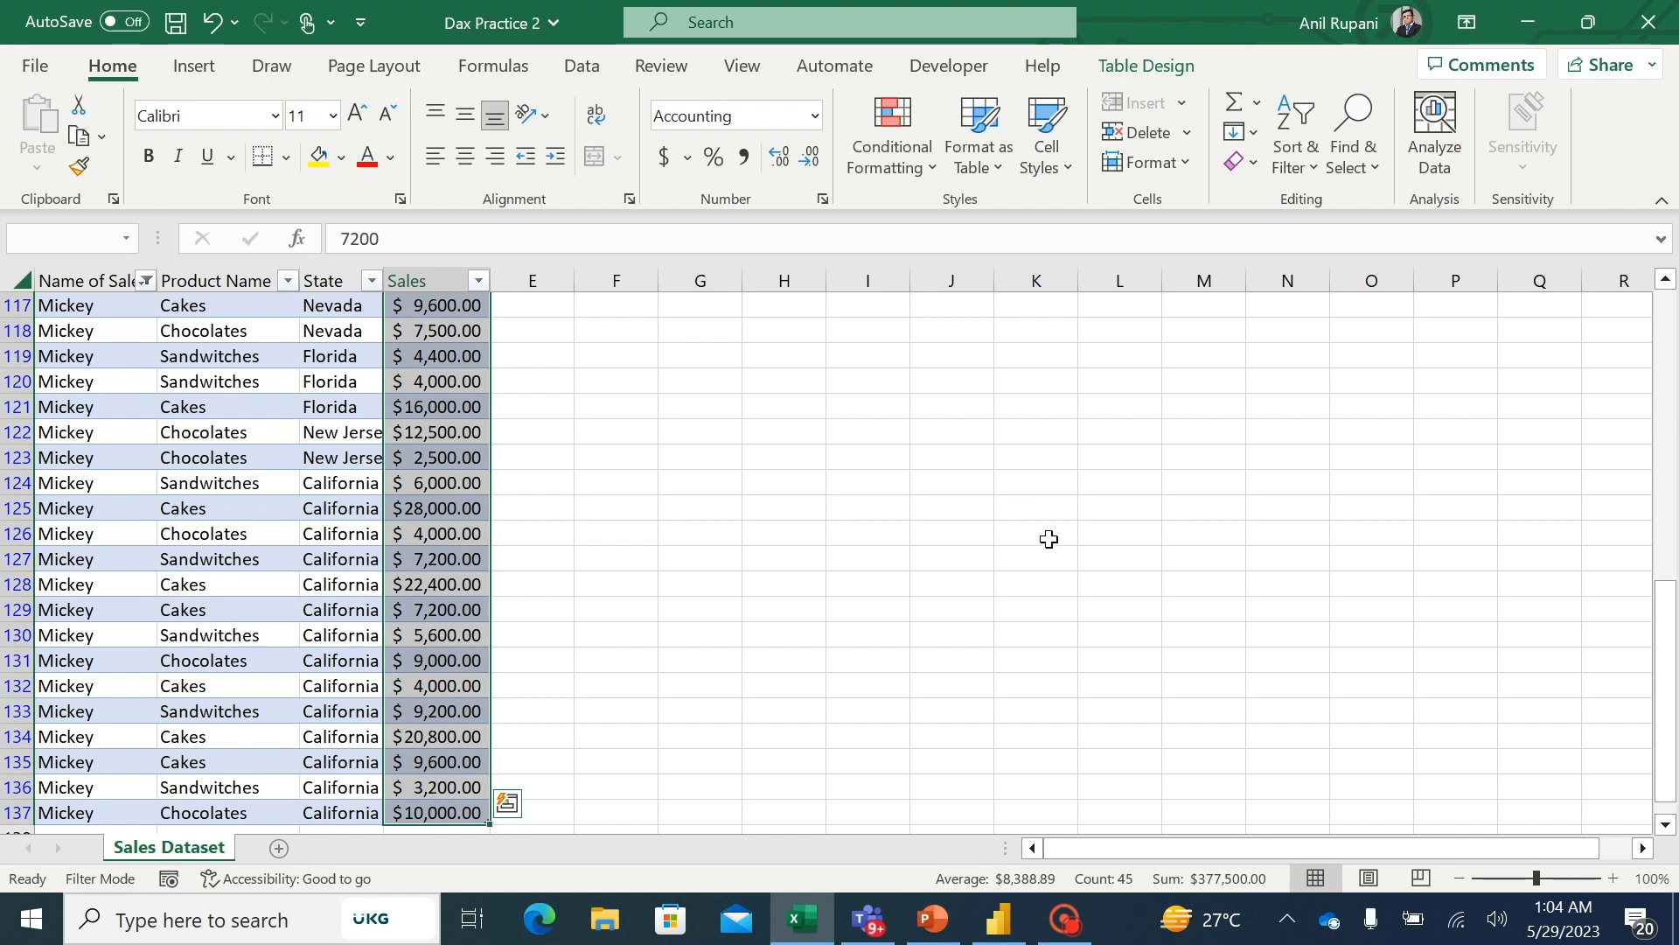
key("alt+Tab")
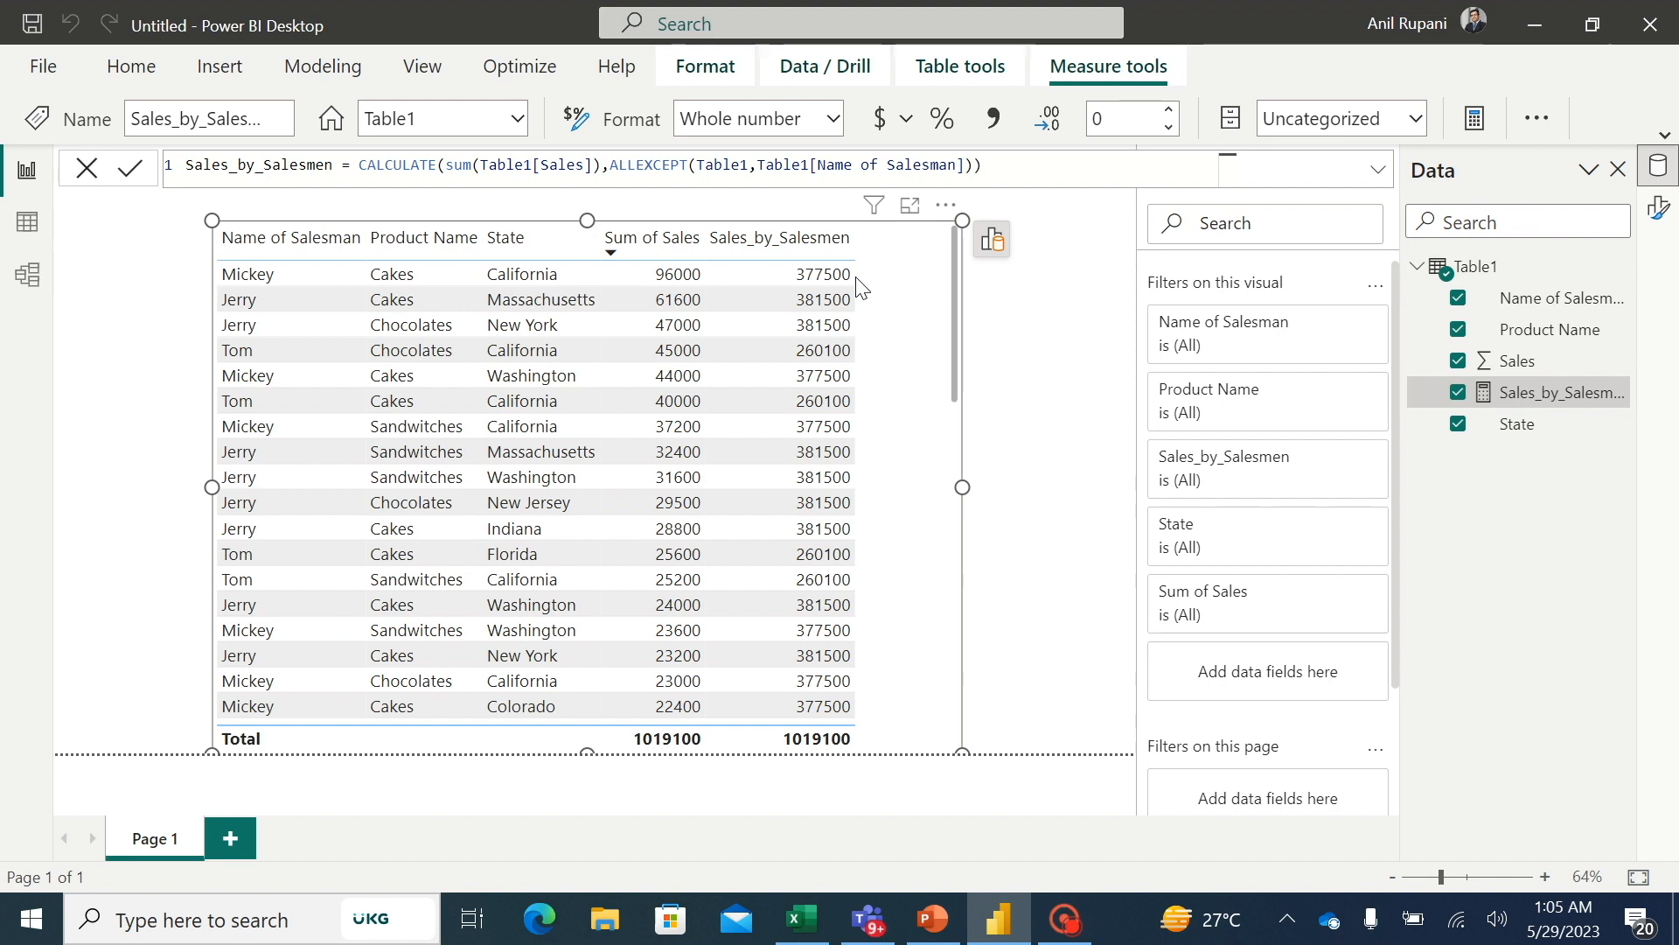
Step: Create a new measure in Table1 and replace its default name with Total Sales, beginning the formula after the equals sign
left_click(1057, 256)
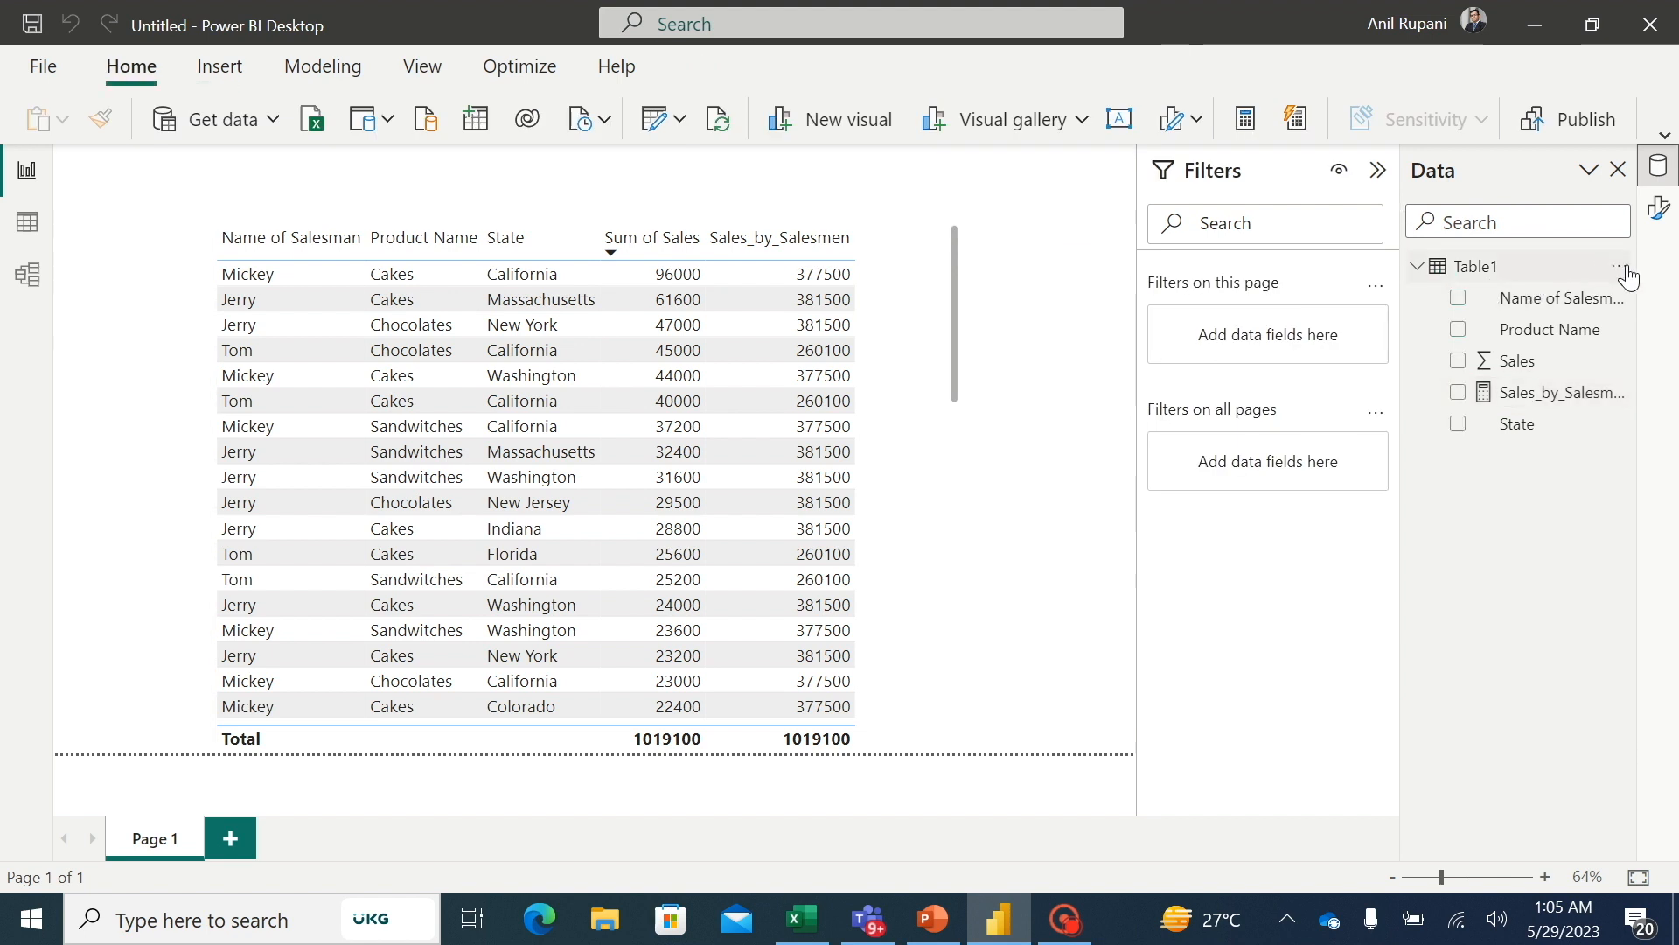
left_click(1623, 273)
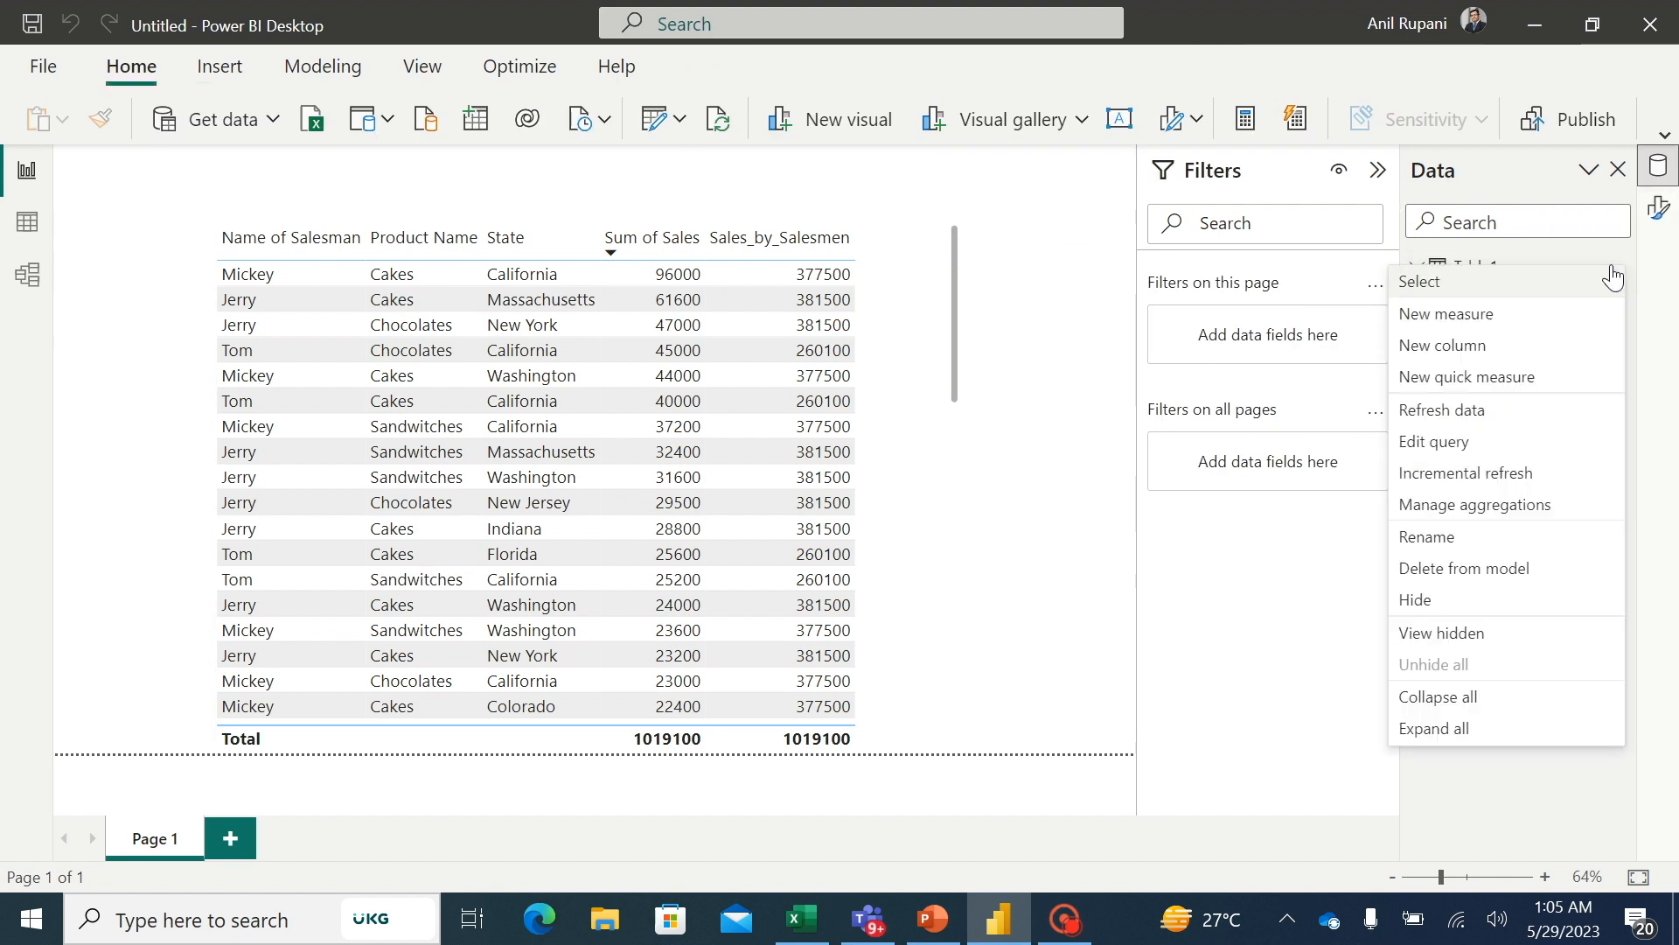
left_click(1464, 317)
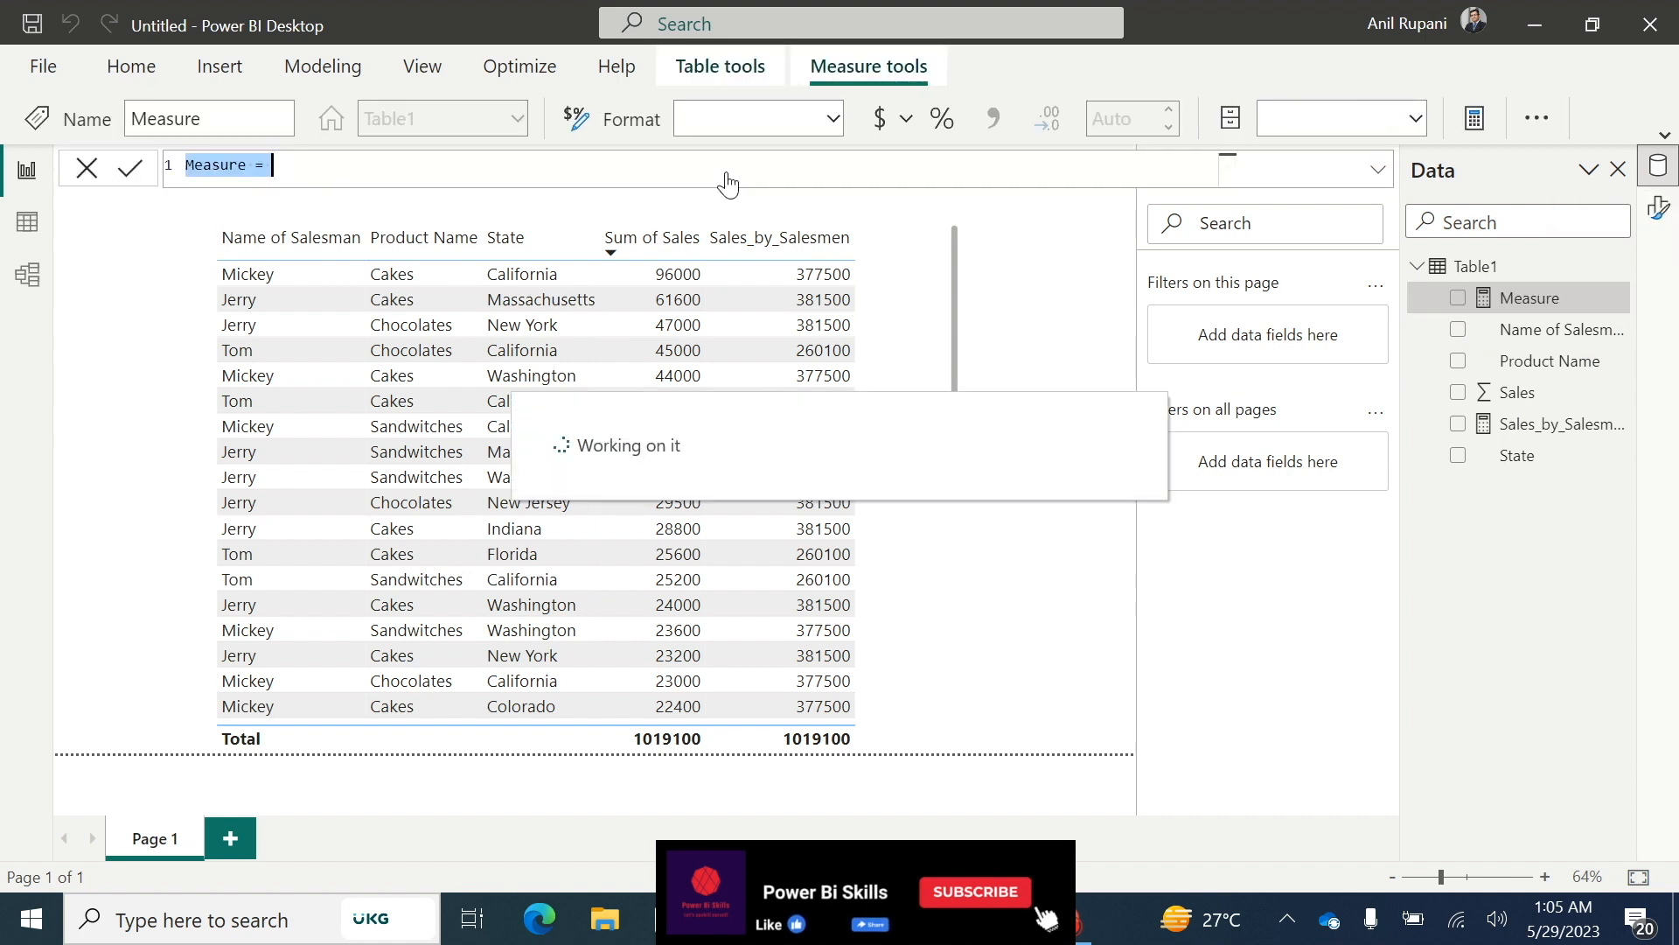
key("BackSpace")
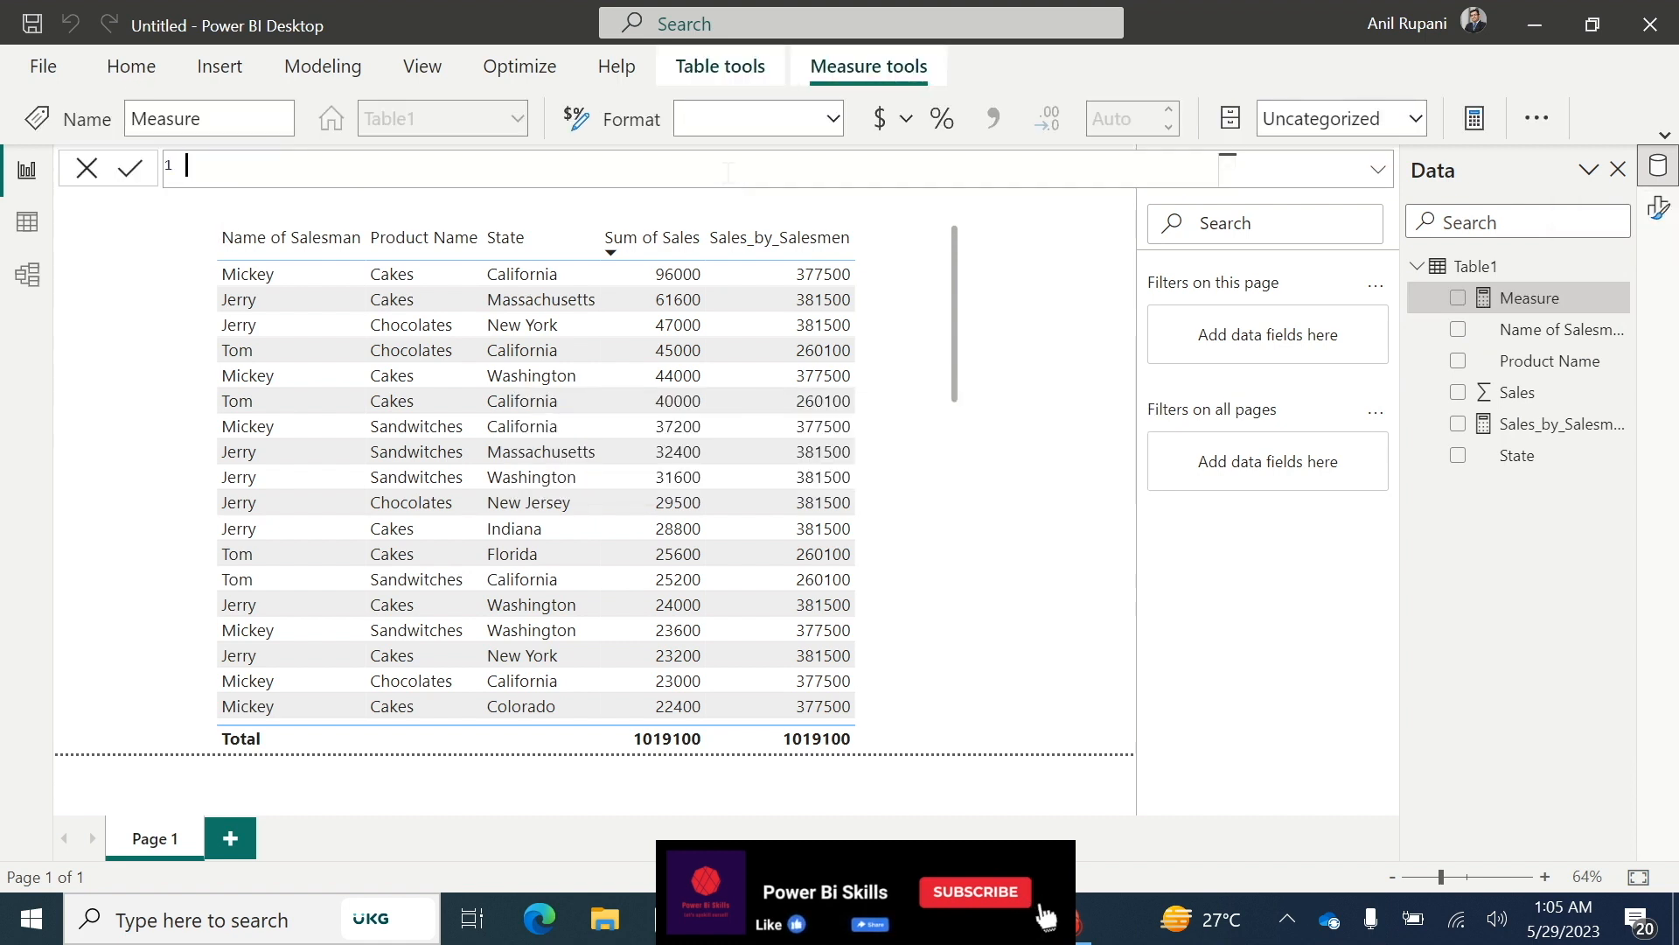
type("Tota")
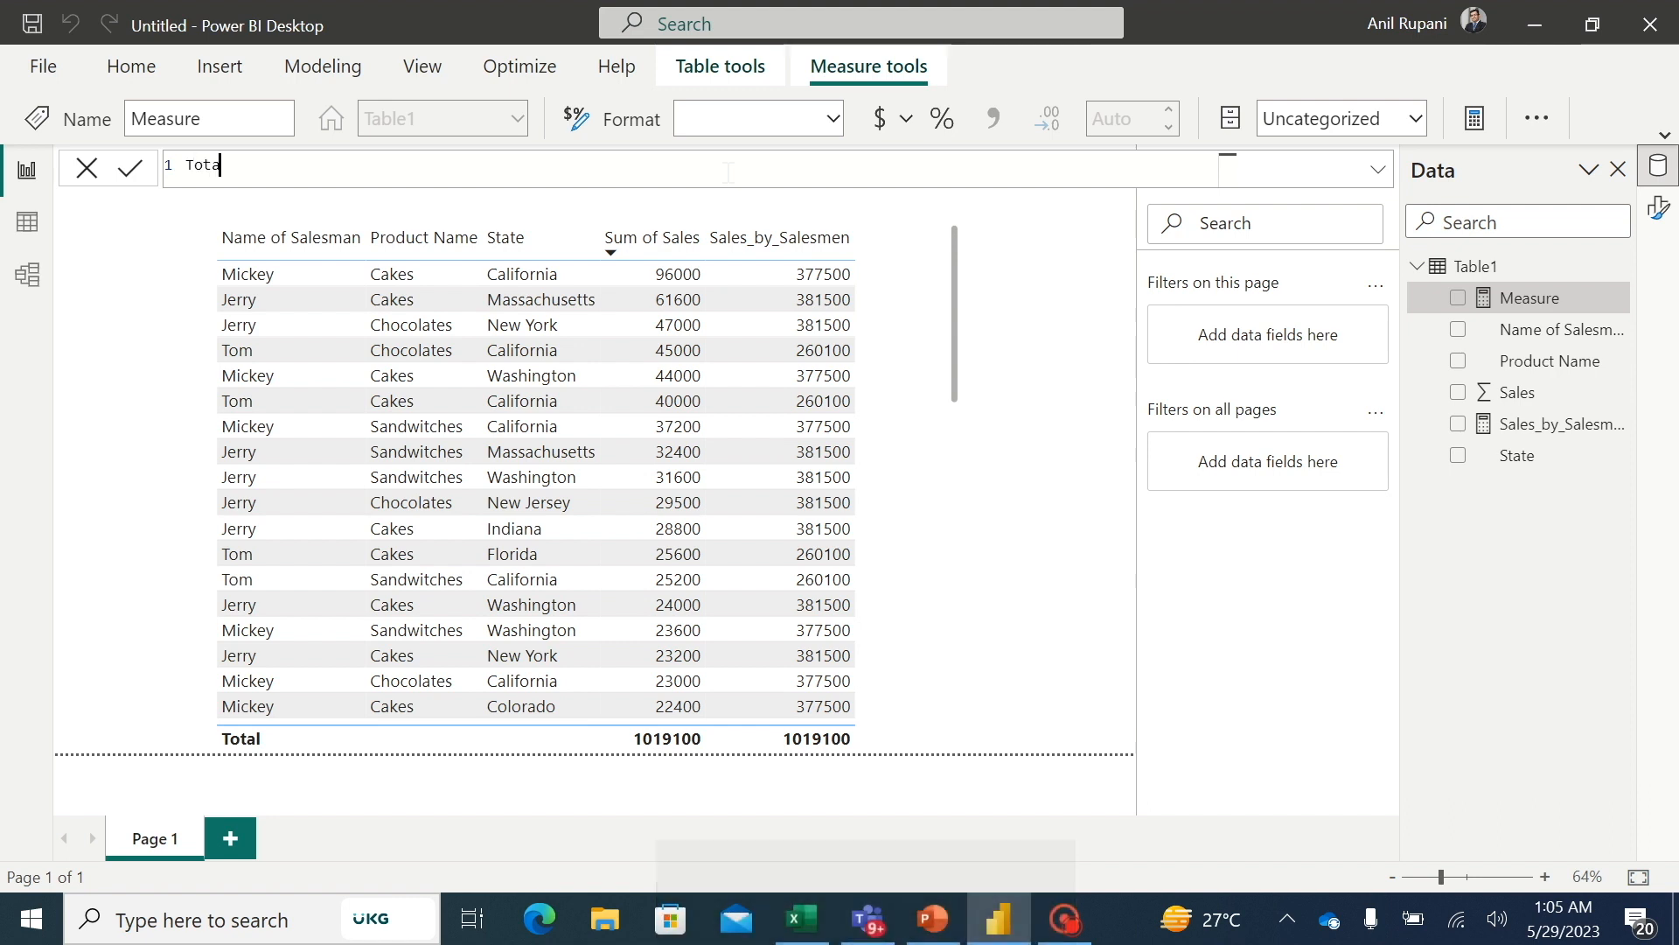
type("l S")
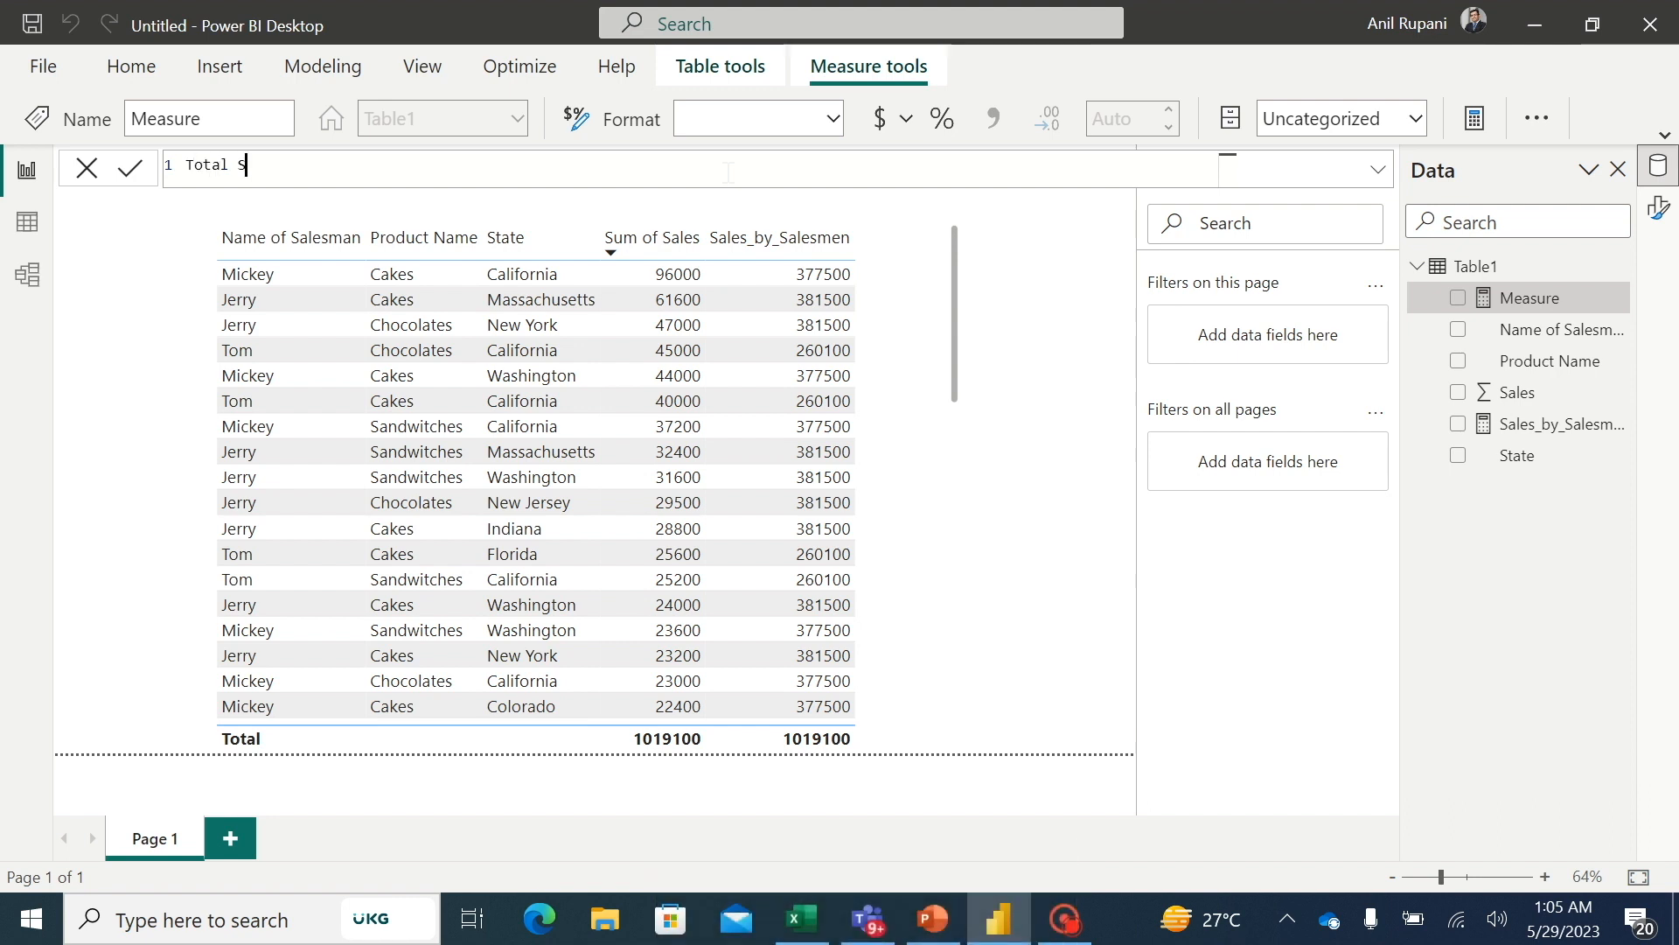
type("ales = C")
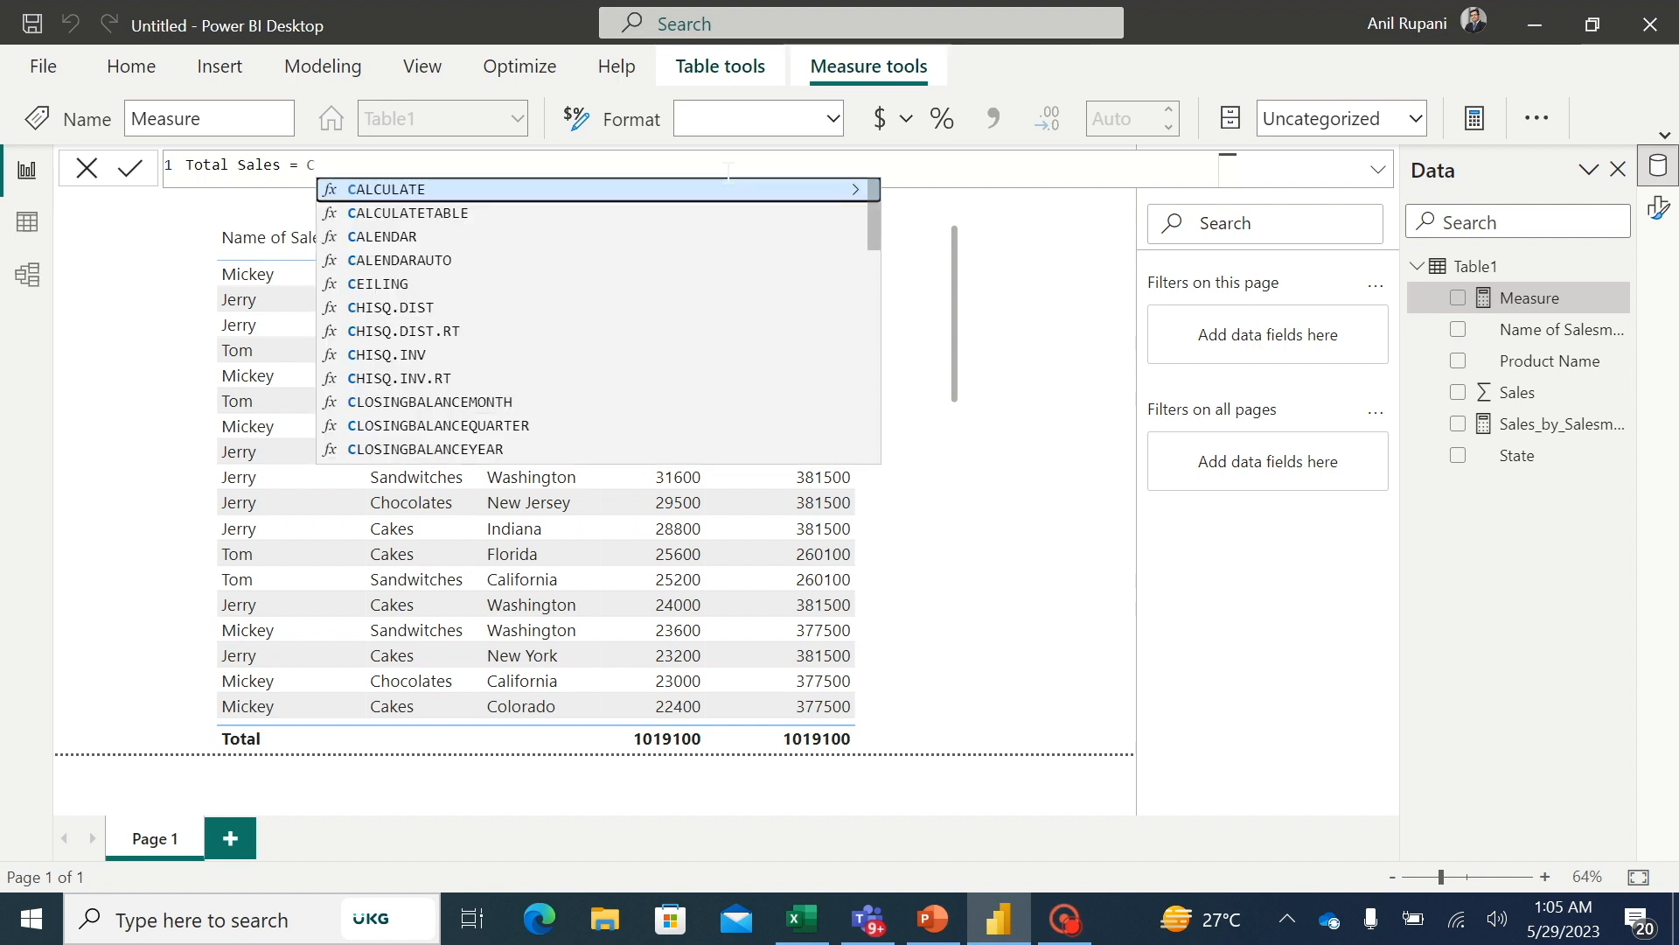
Step: Start the Total Sales expression with CALCULATE, using sum(Table1[Sales]) as its first argument
double_click(412, 192)
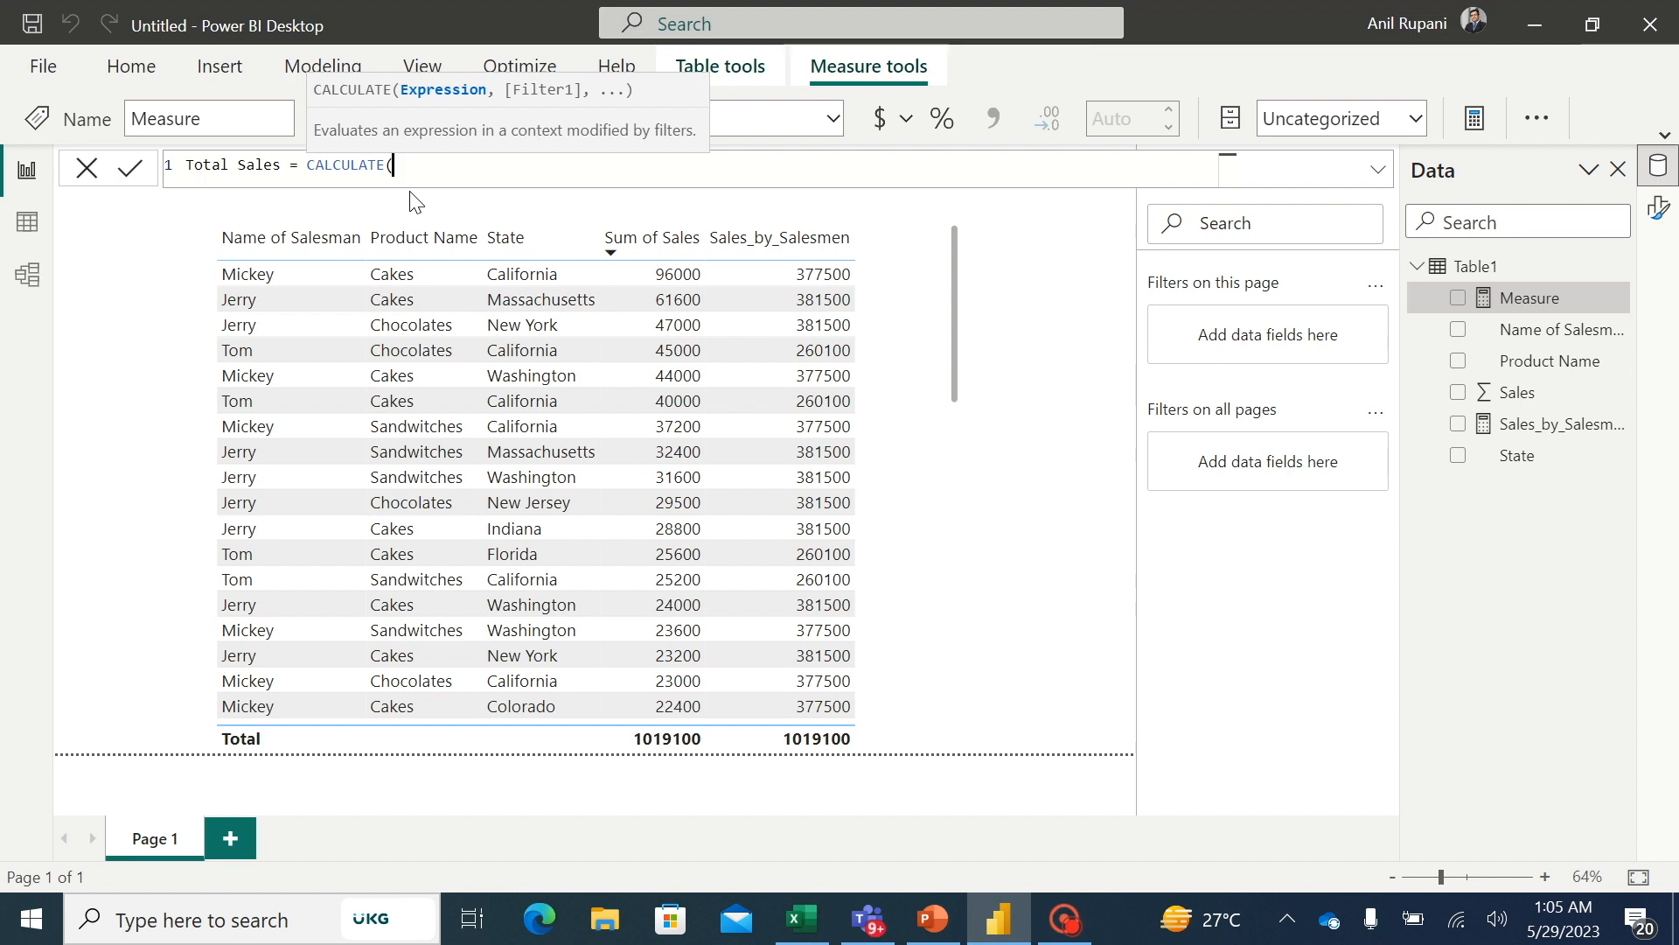
type("sum(")
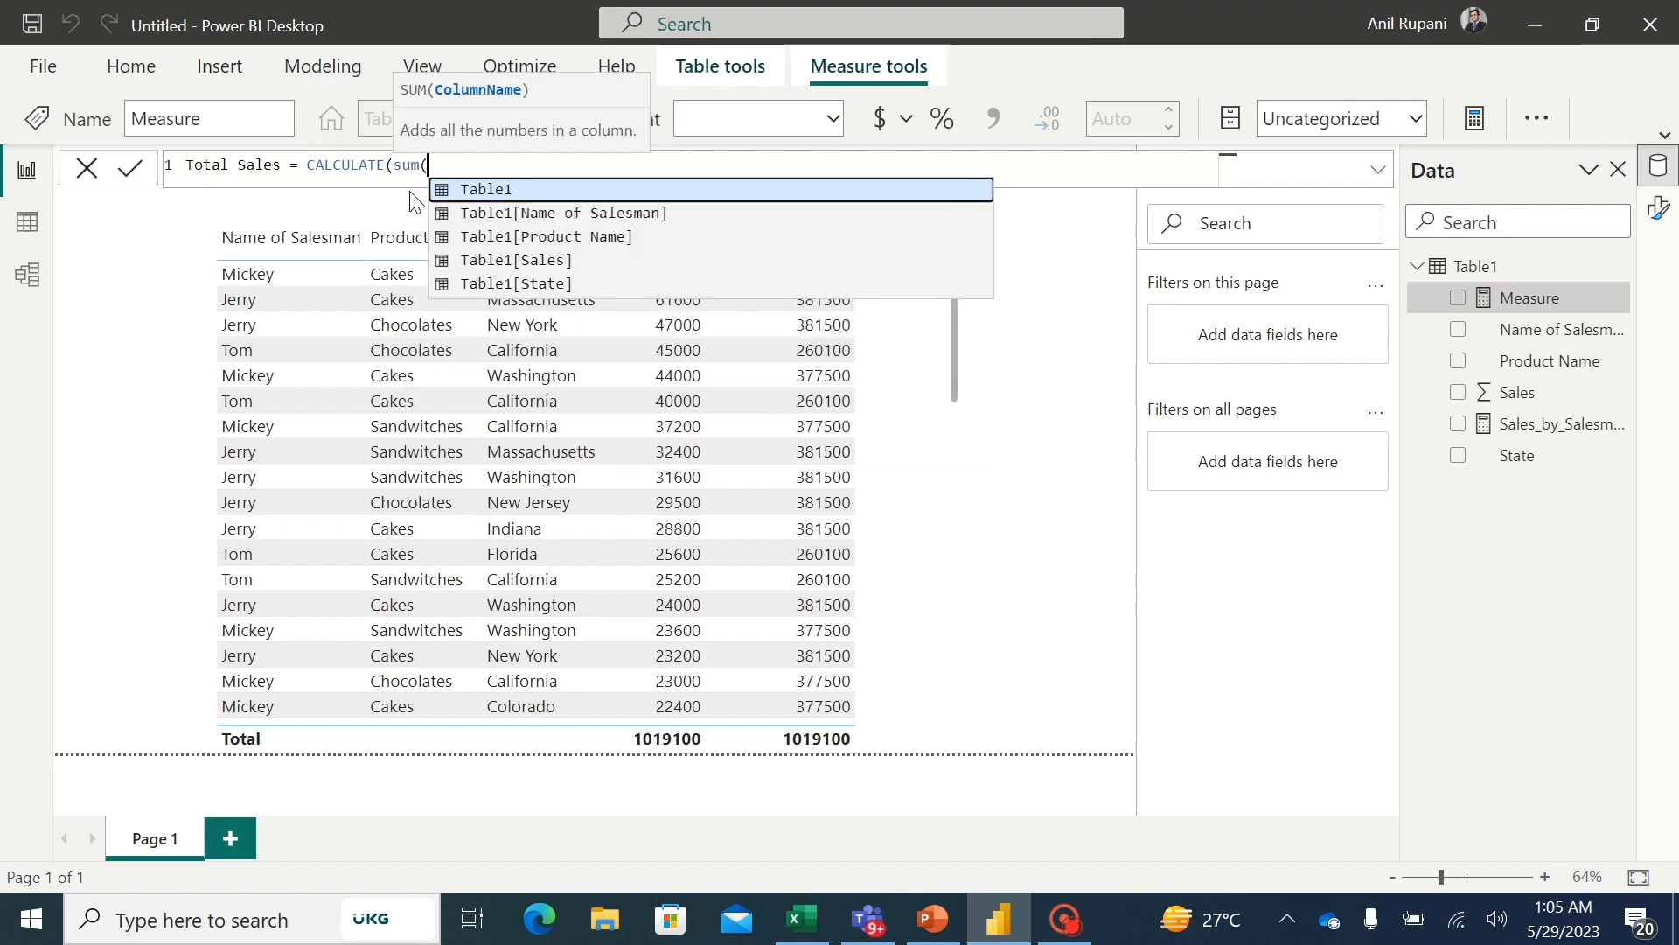
double_click(525, 261)
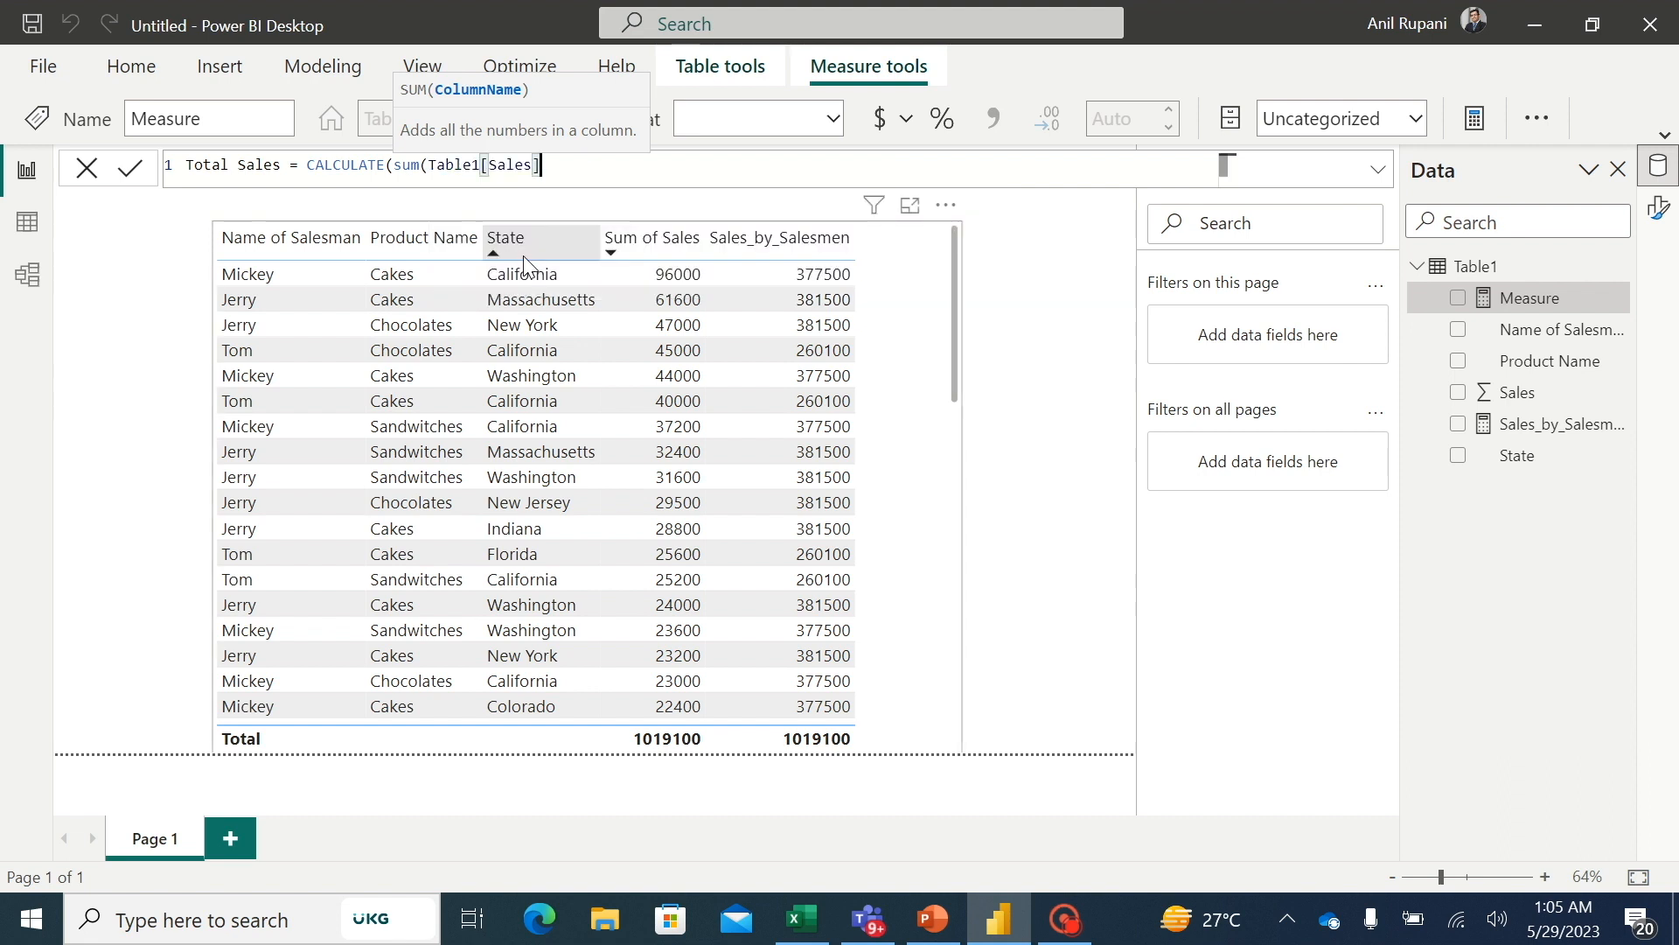
type("),")
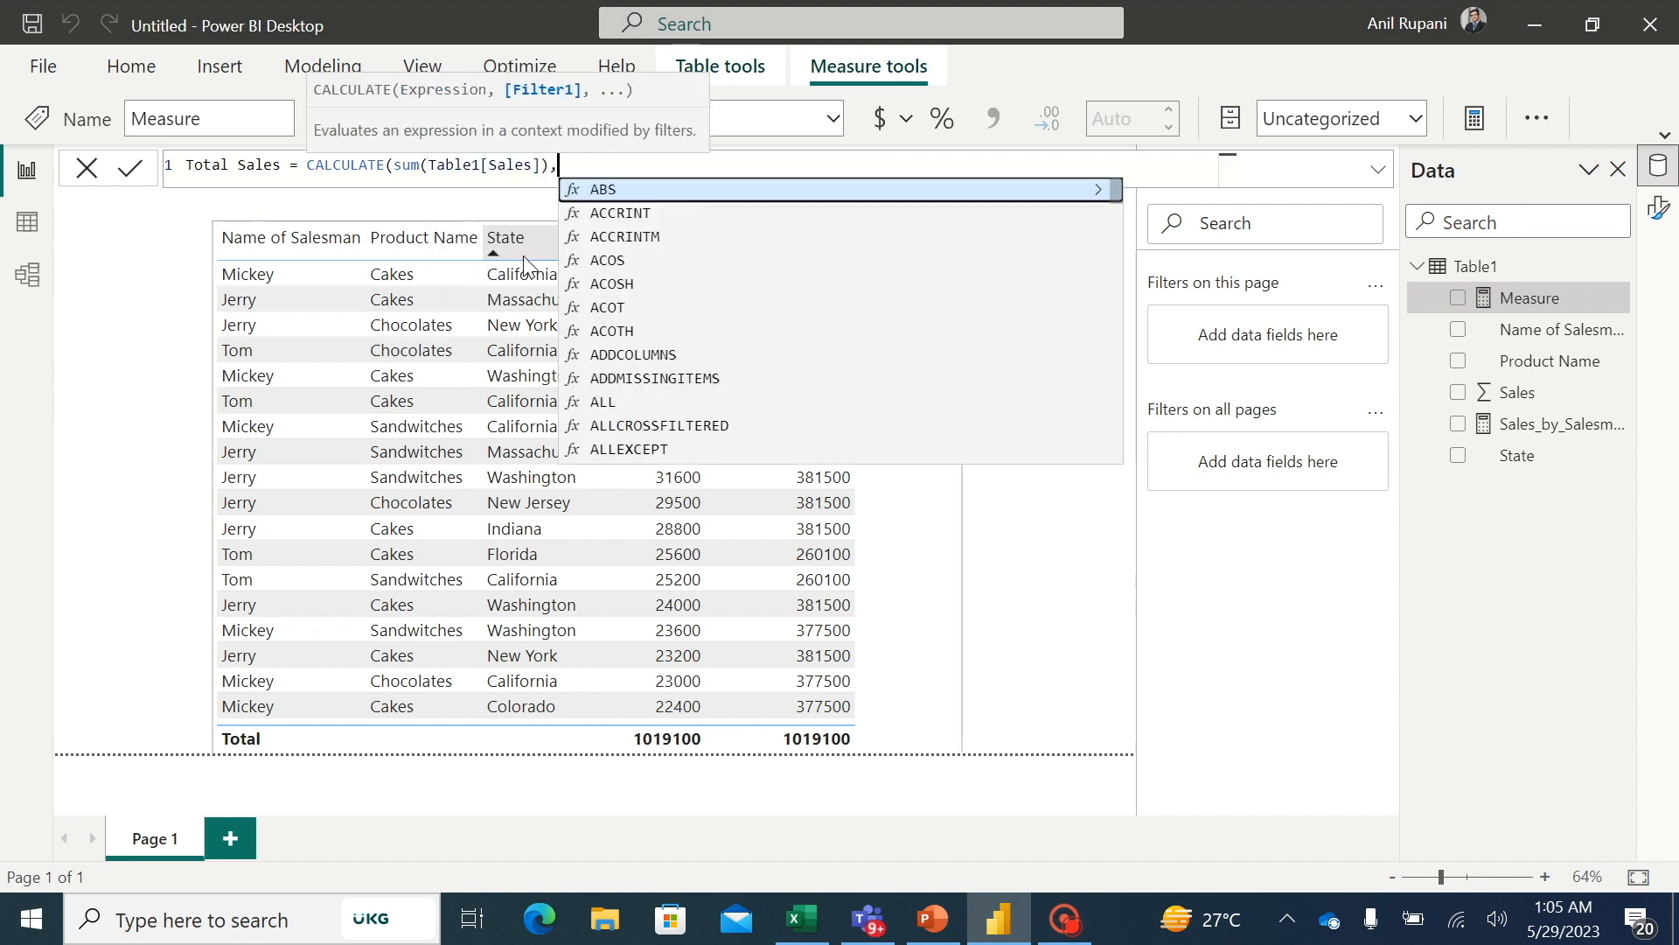
Step: Add all(Table1) as the CALCULATE filter and commit the Total Sales measure
type("all")
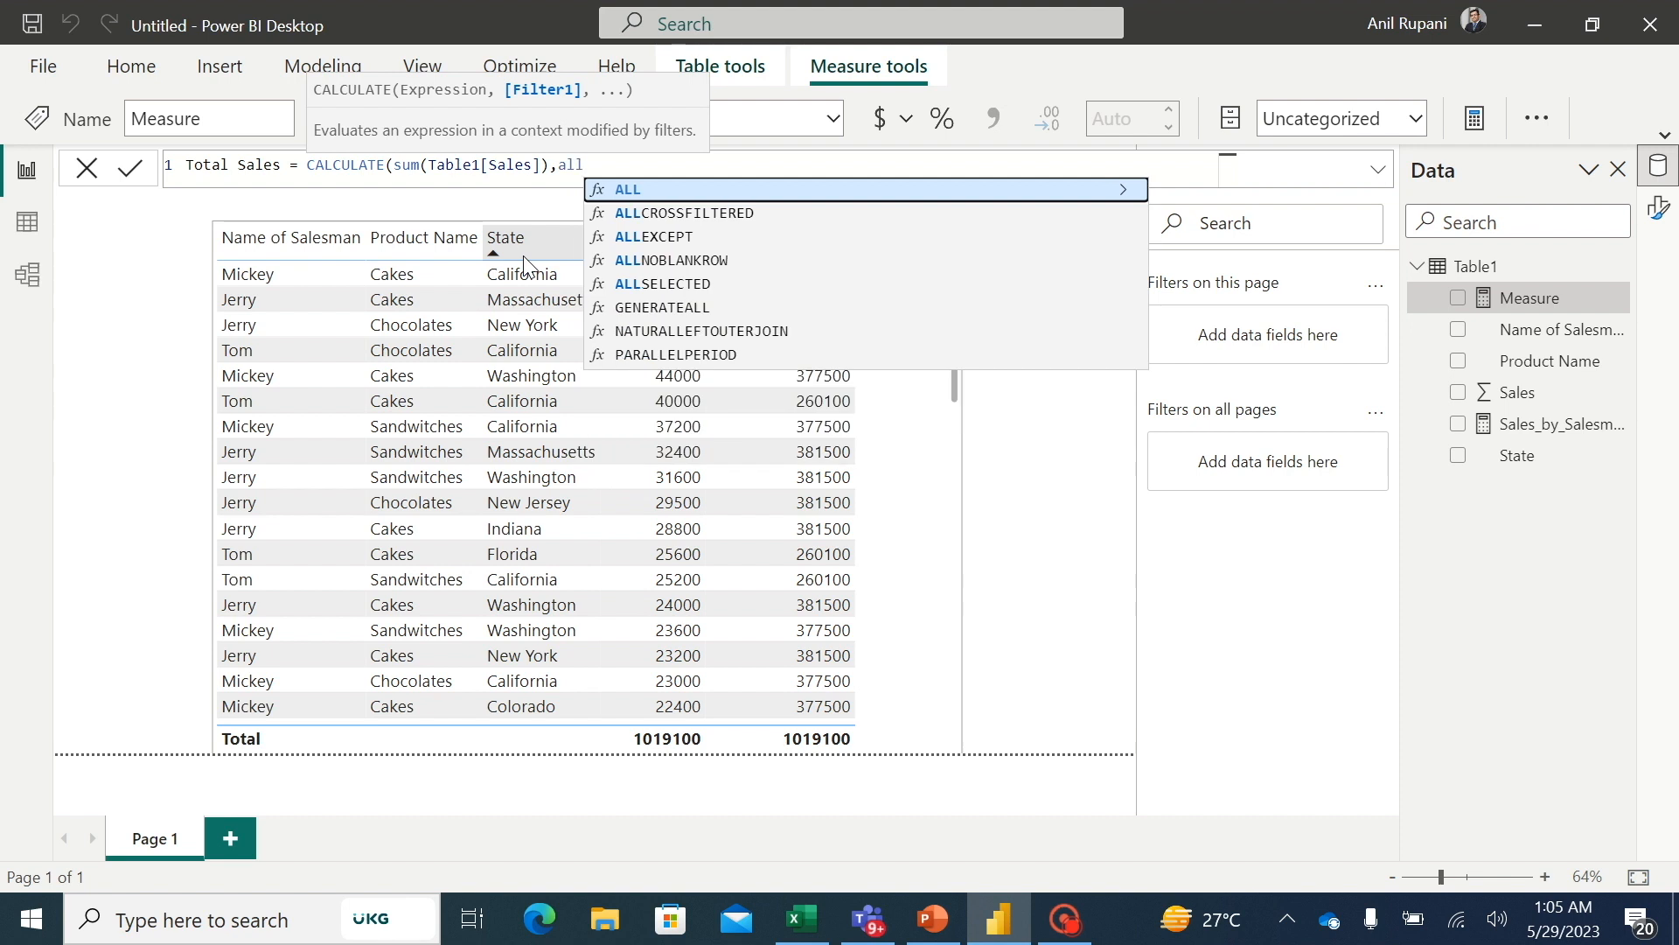
type("(")
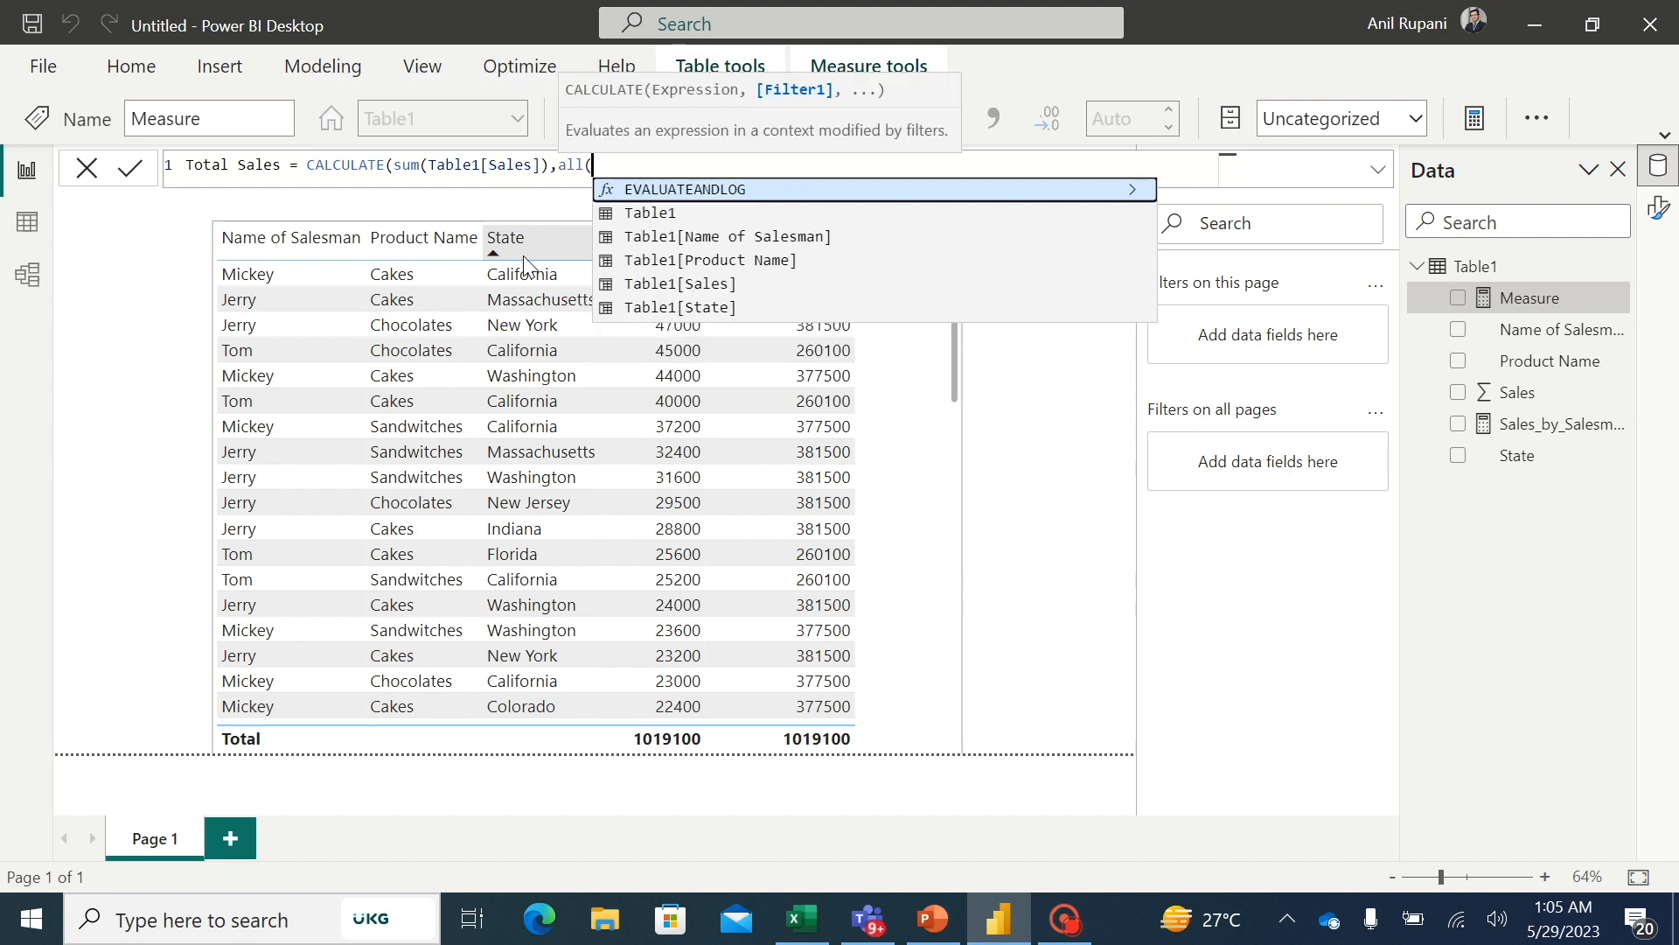
left_click(659, 214)
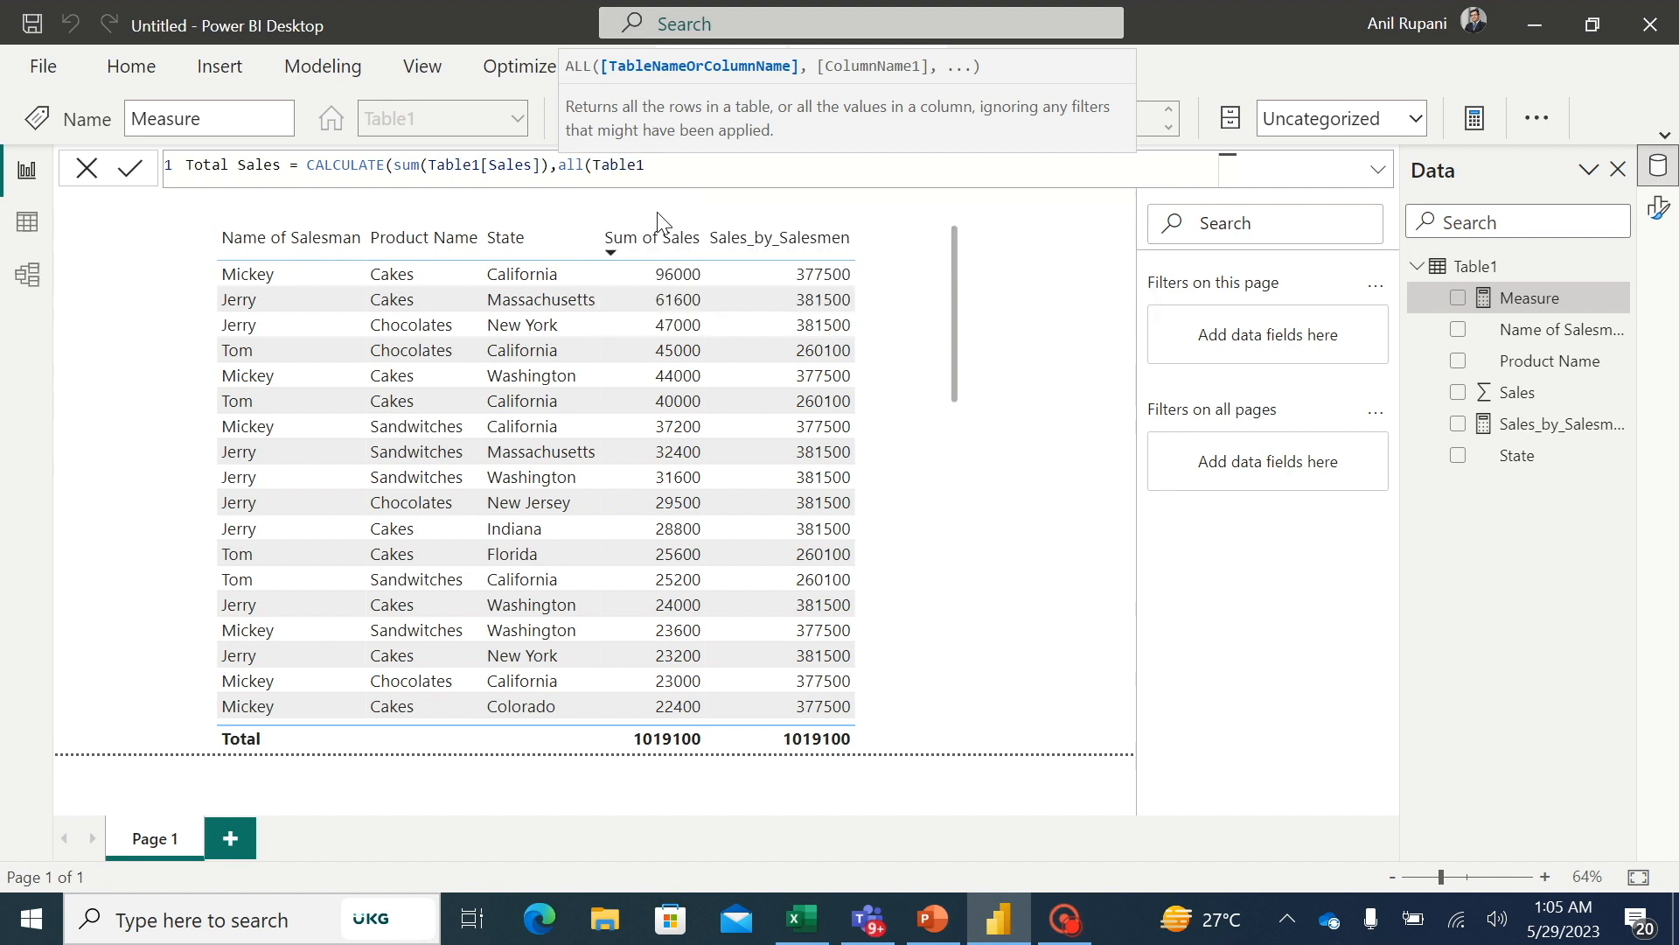
type("))")
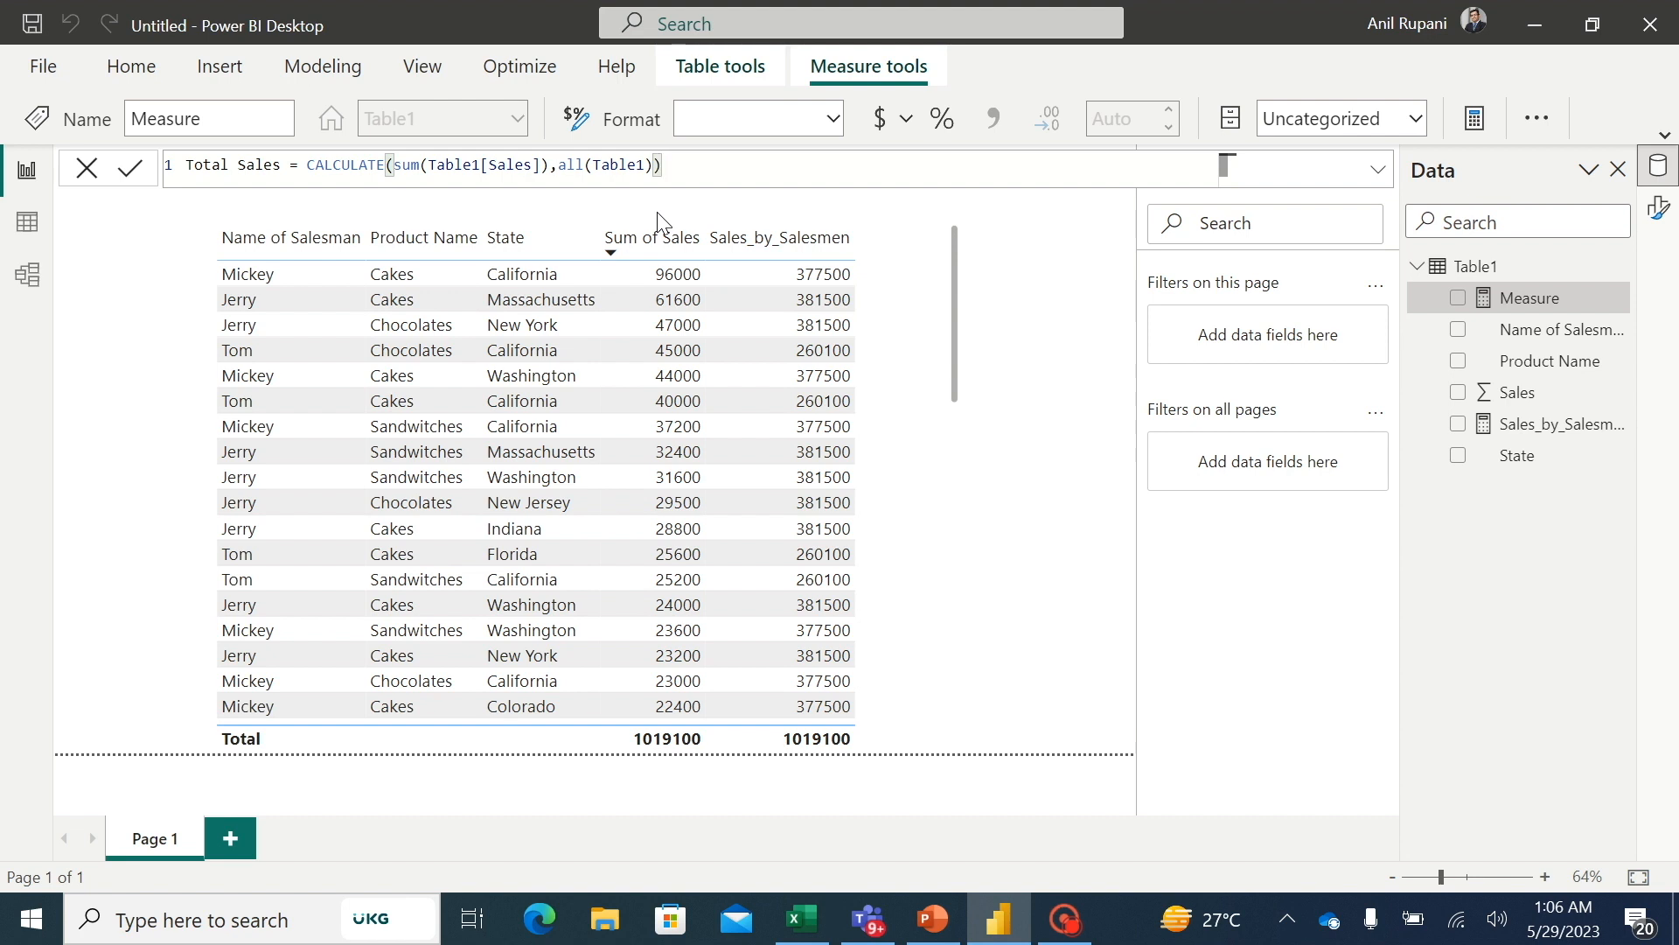
key("Return")
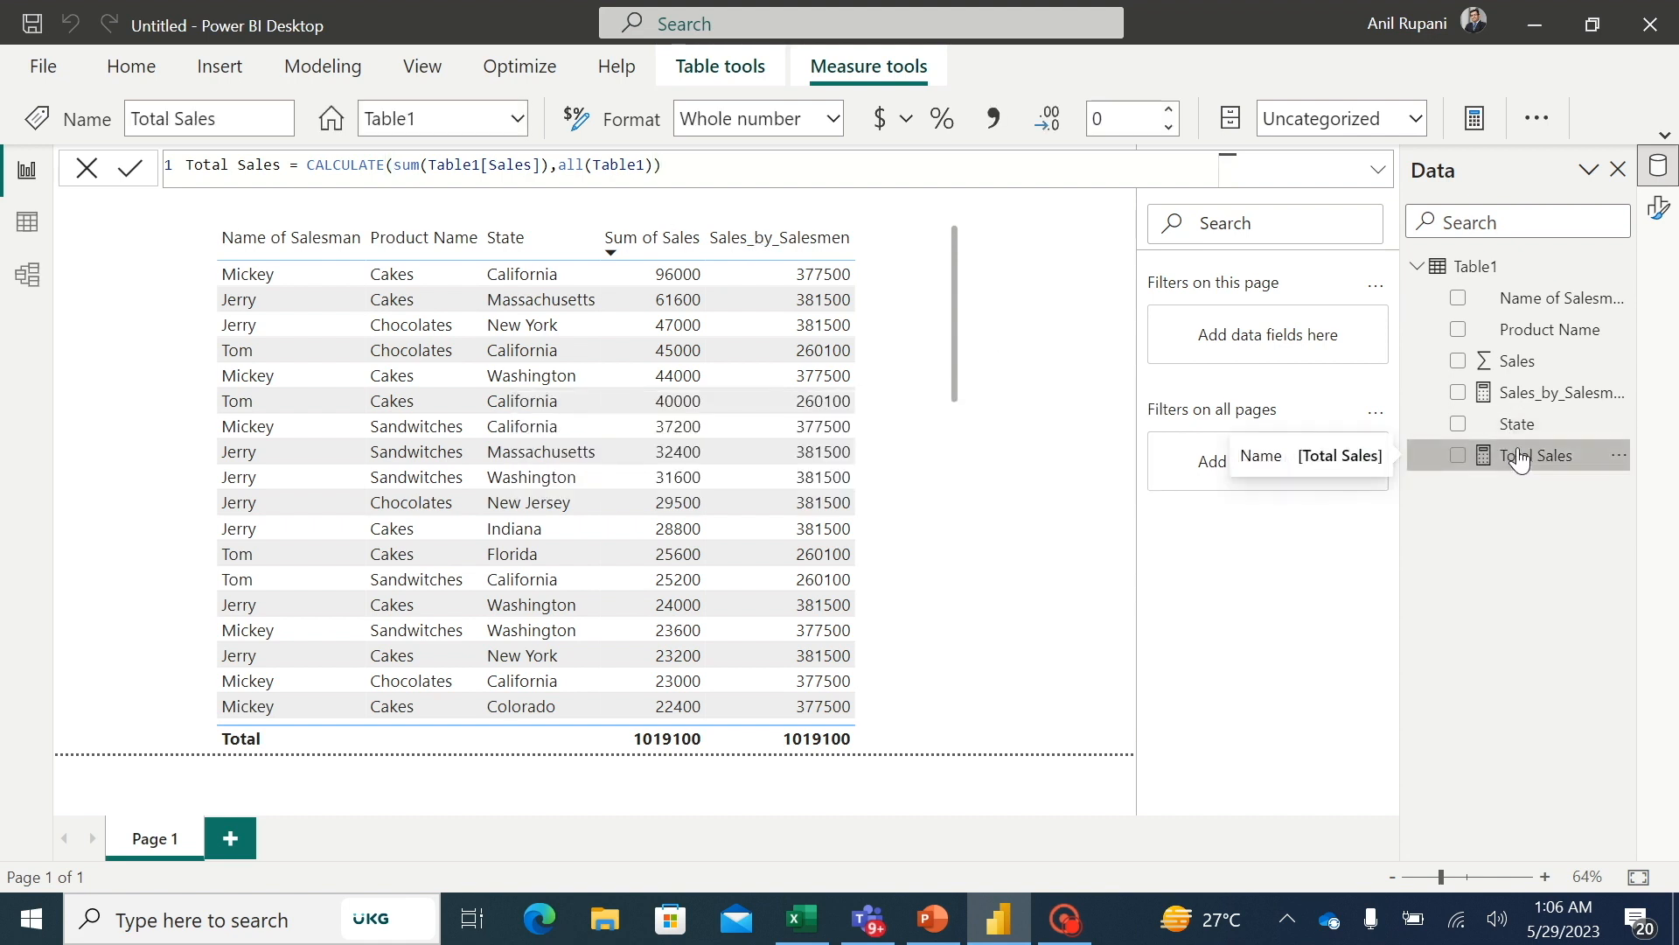
Step: Add the Total Sales measure to the table visual, then widen the visual and lower its upper edge to free space above
left_click_drag(1519, 459, 893, 295)
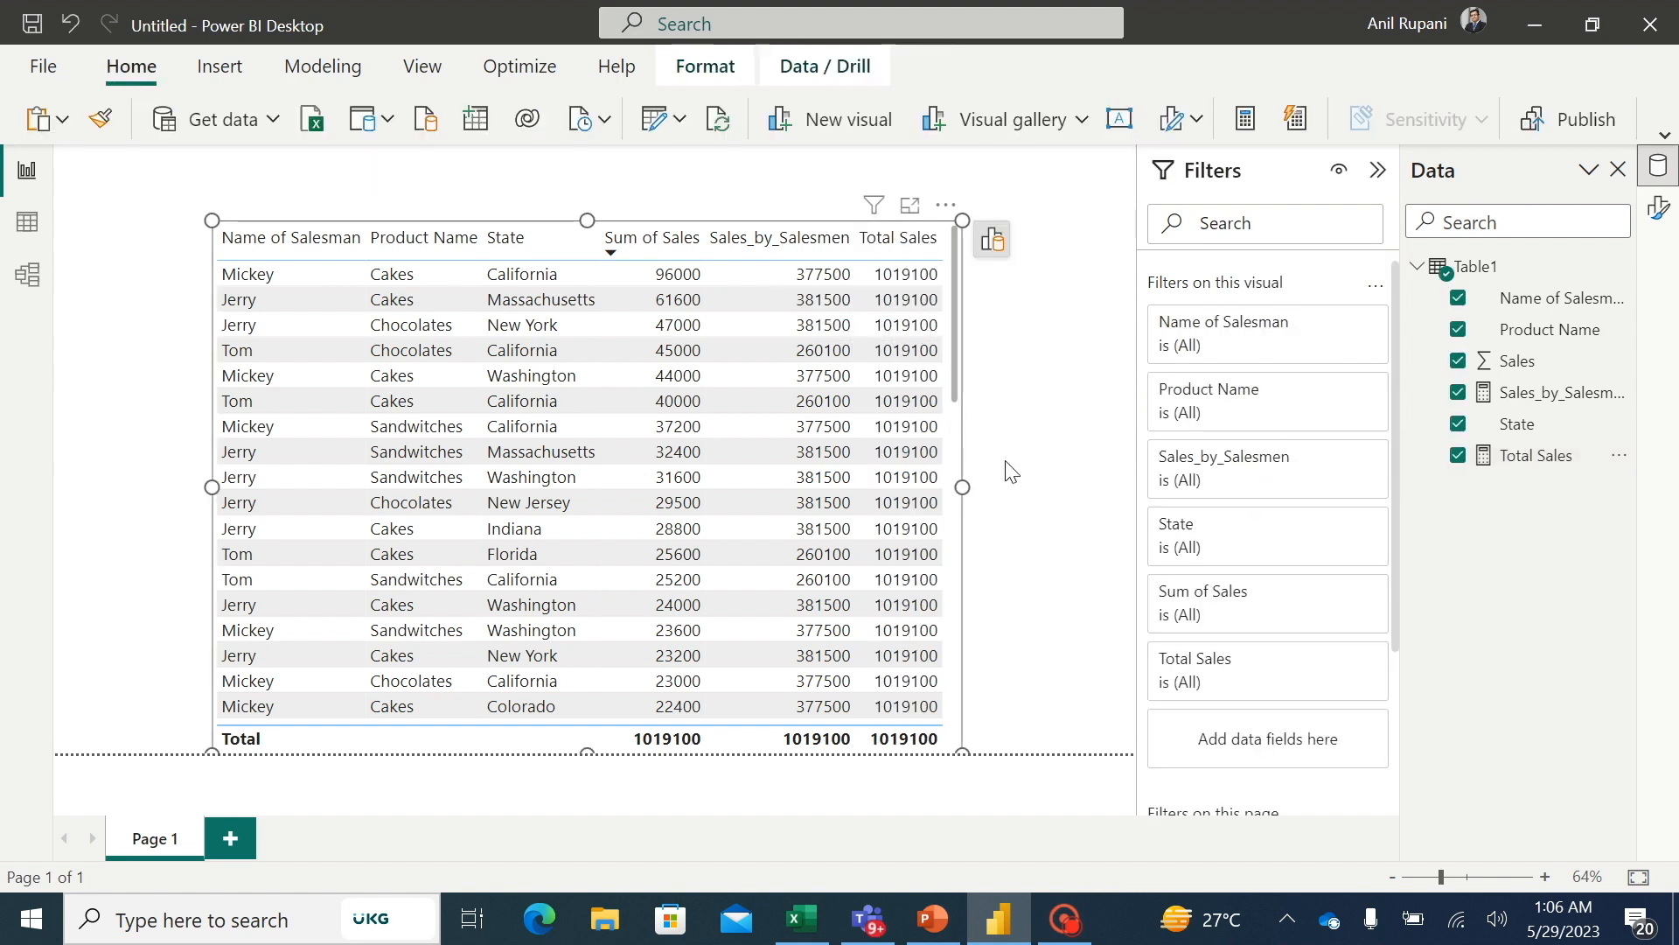
left_click_drag(963, 487, 1063, 492)
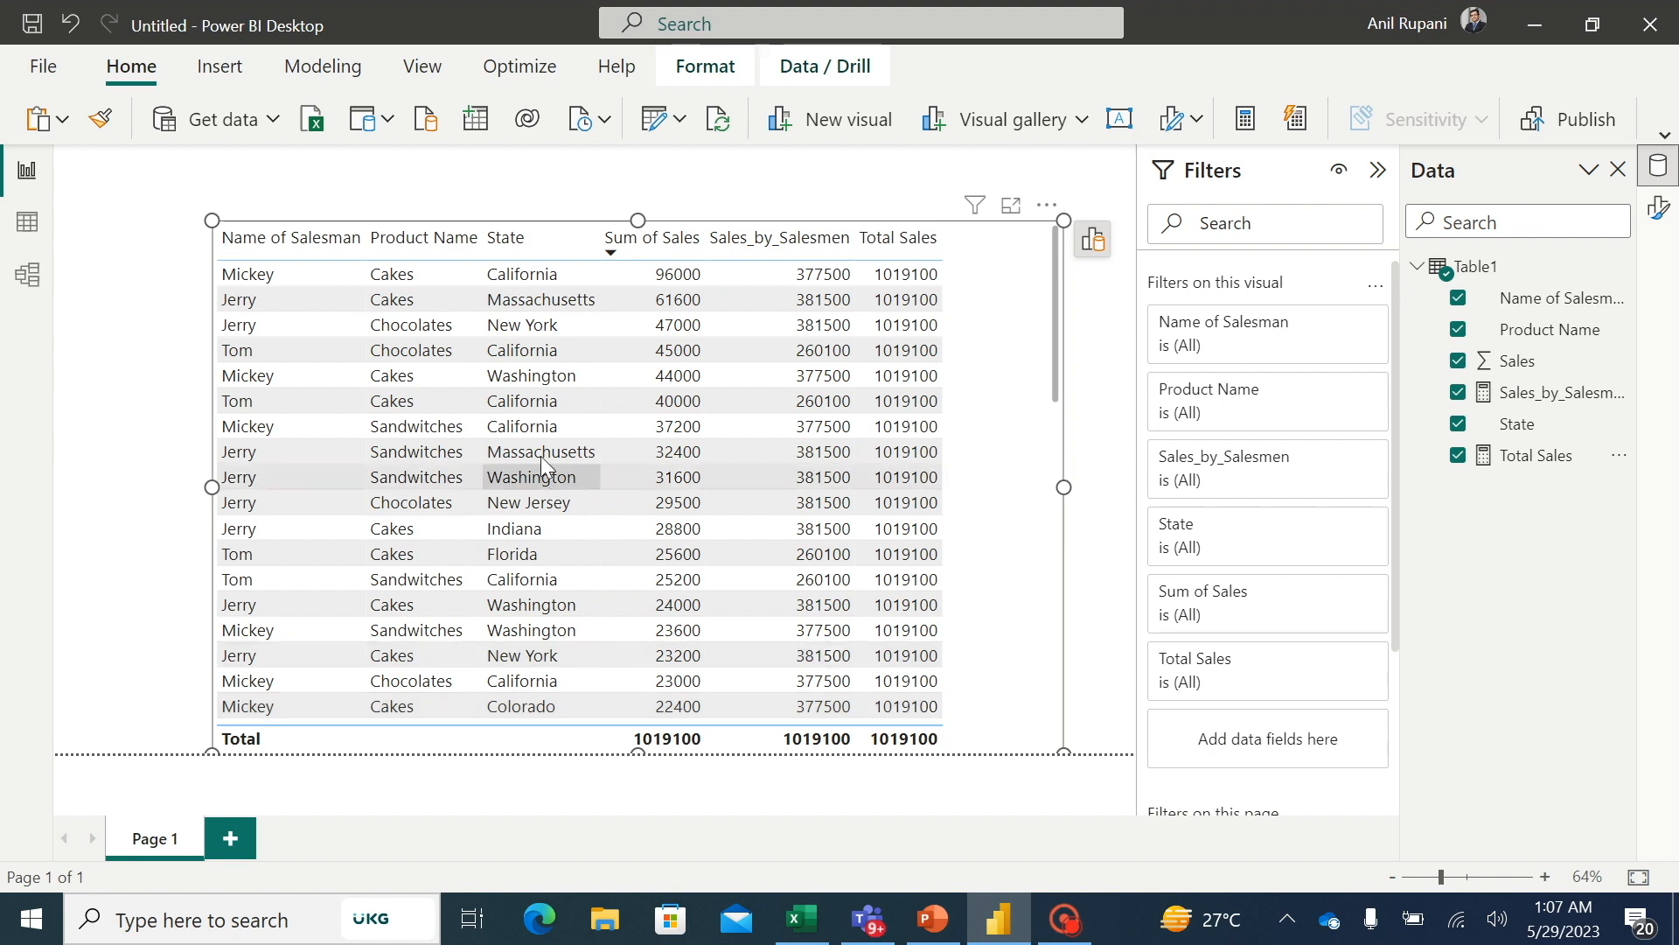
left_click_drag(640, 216, 643, 283)
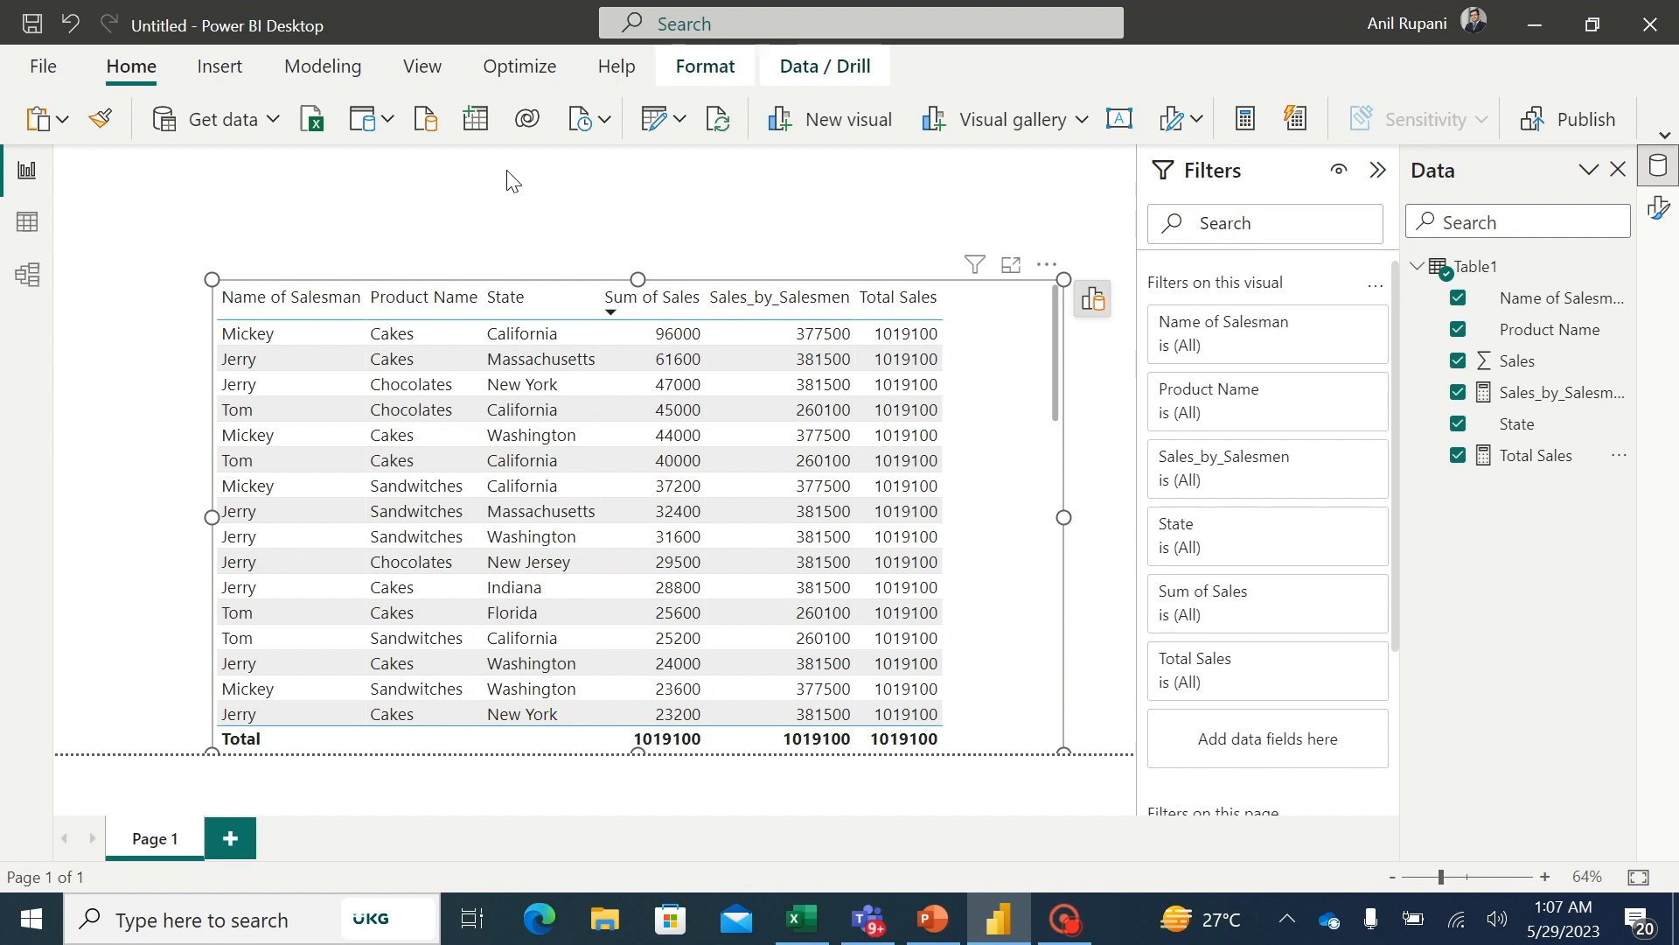
left_click(512, 208)
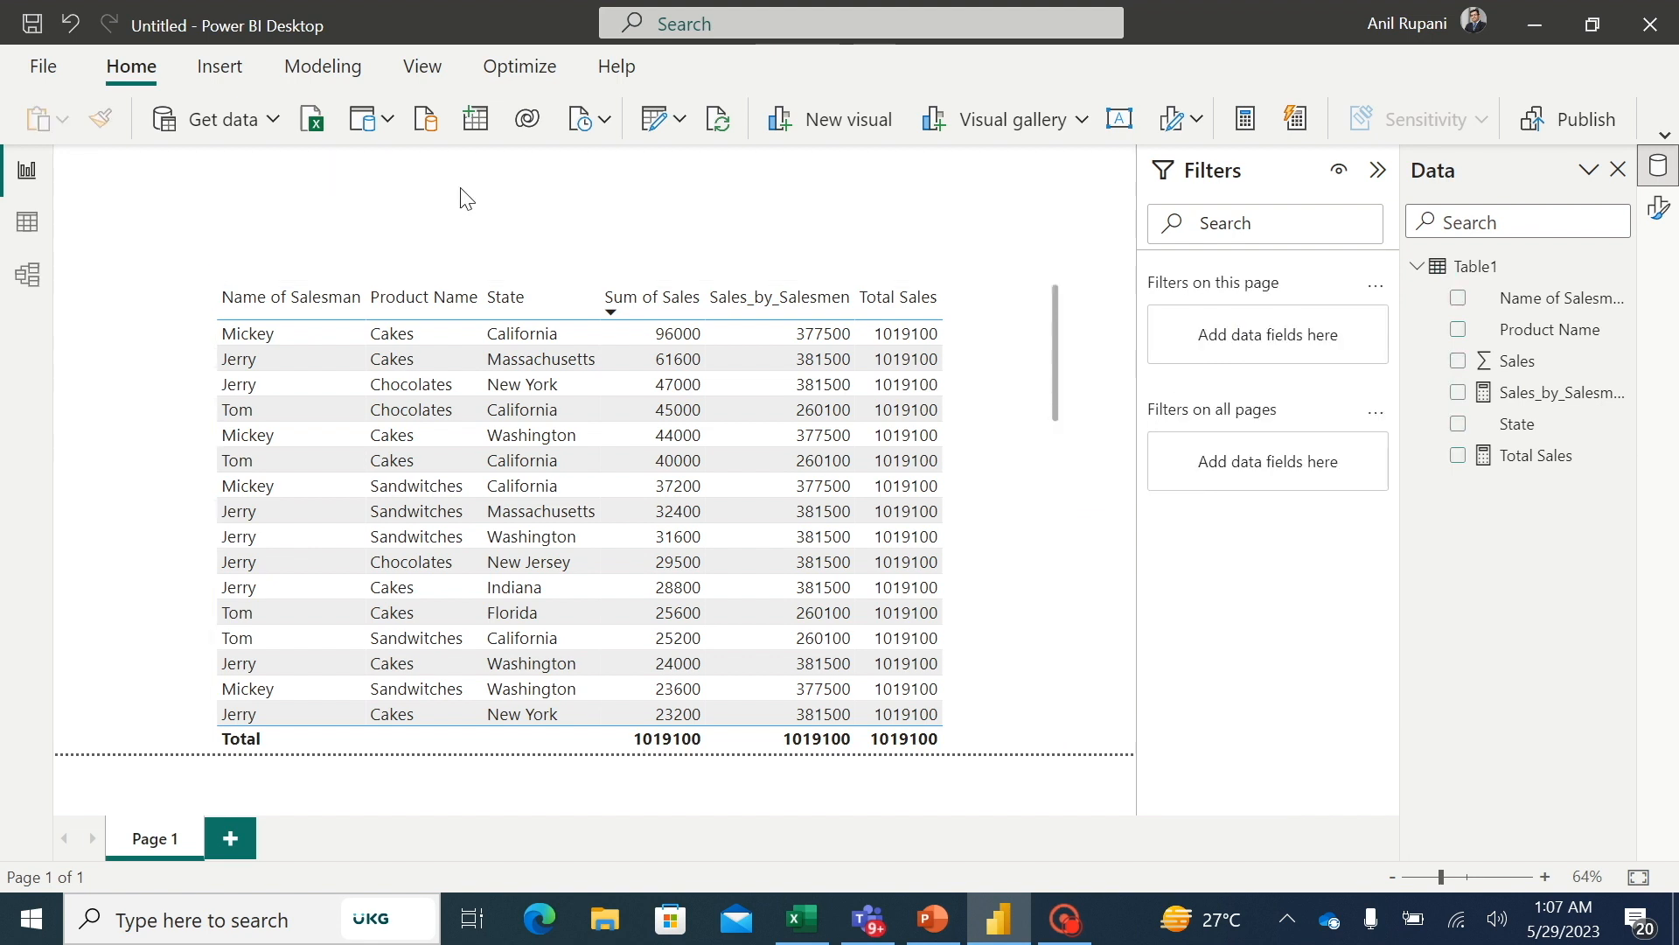
Step: Insert a slicer for the Product Name field above the table and shorten it to clear the table's headers
left_click(862, 128)
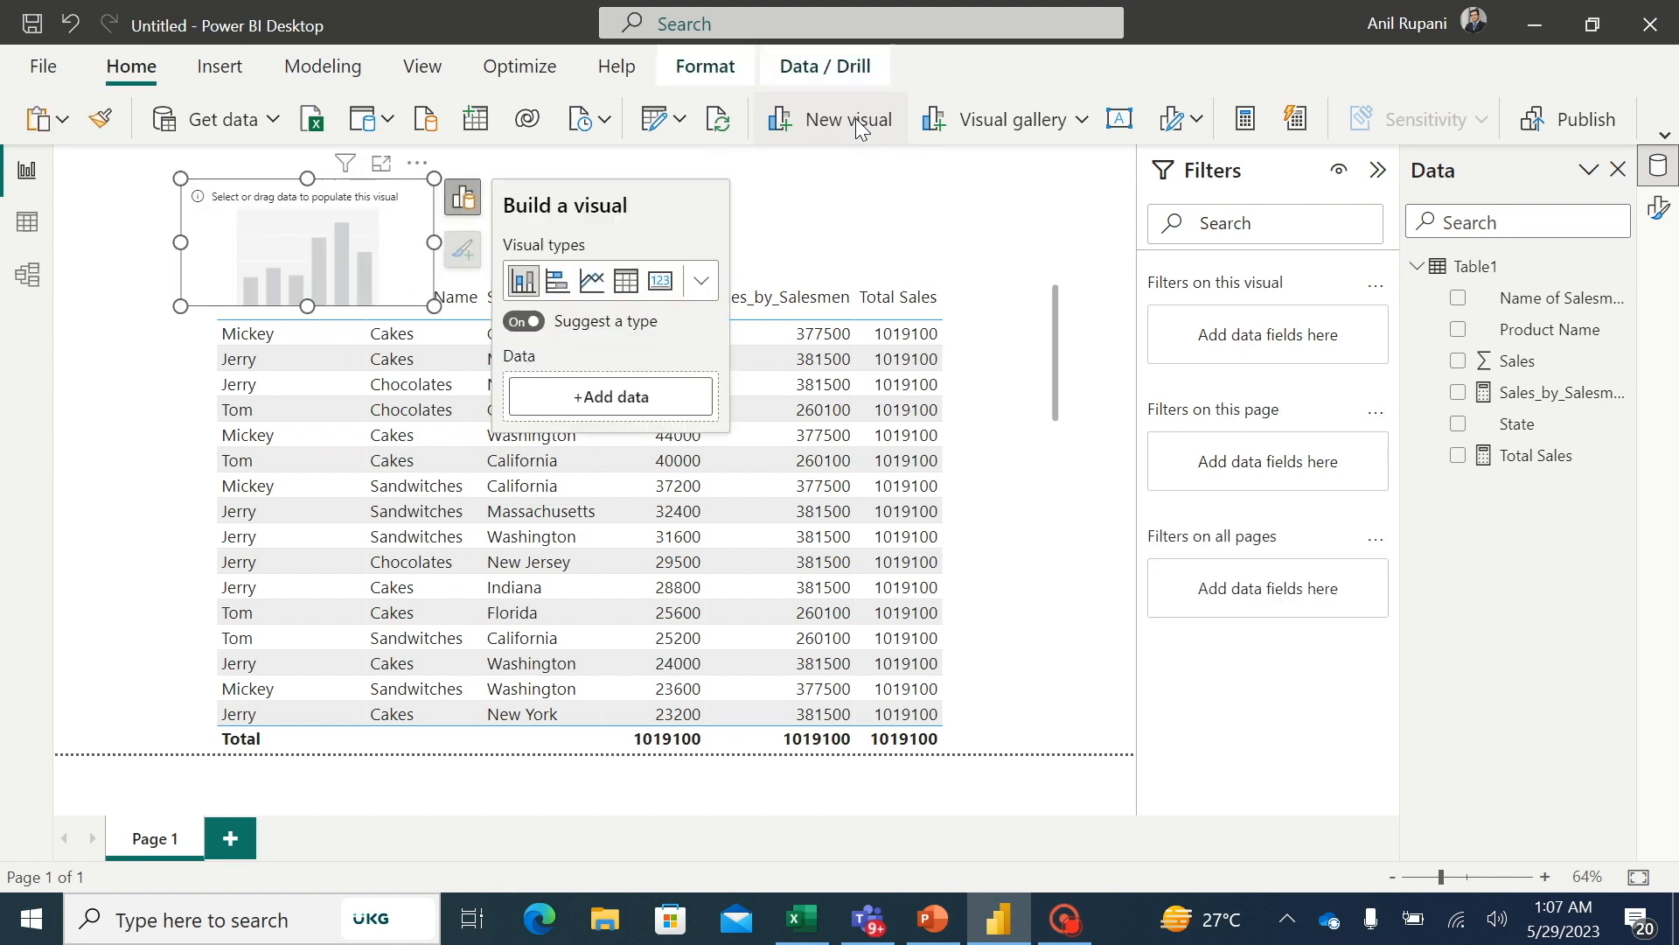
left_click(701, 282)
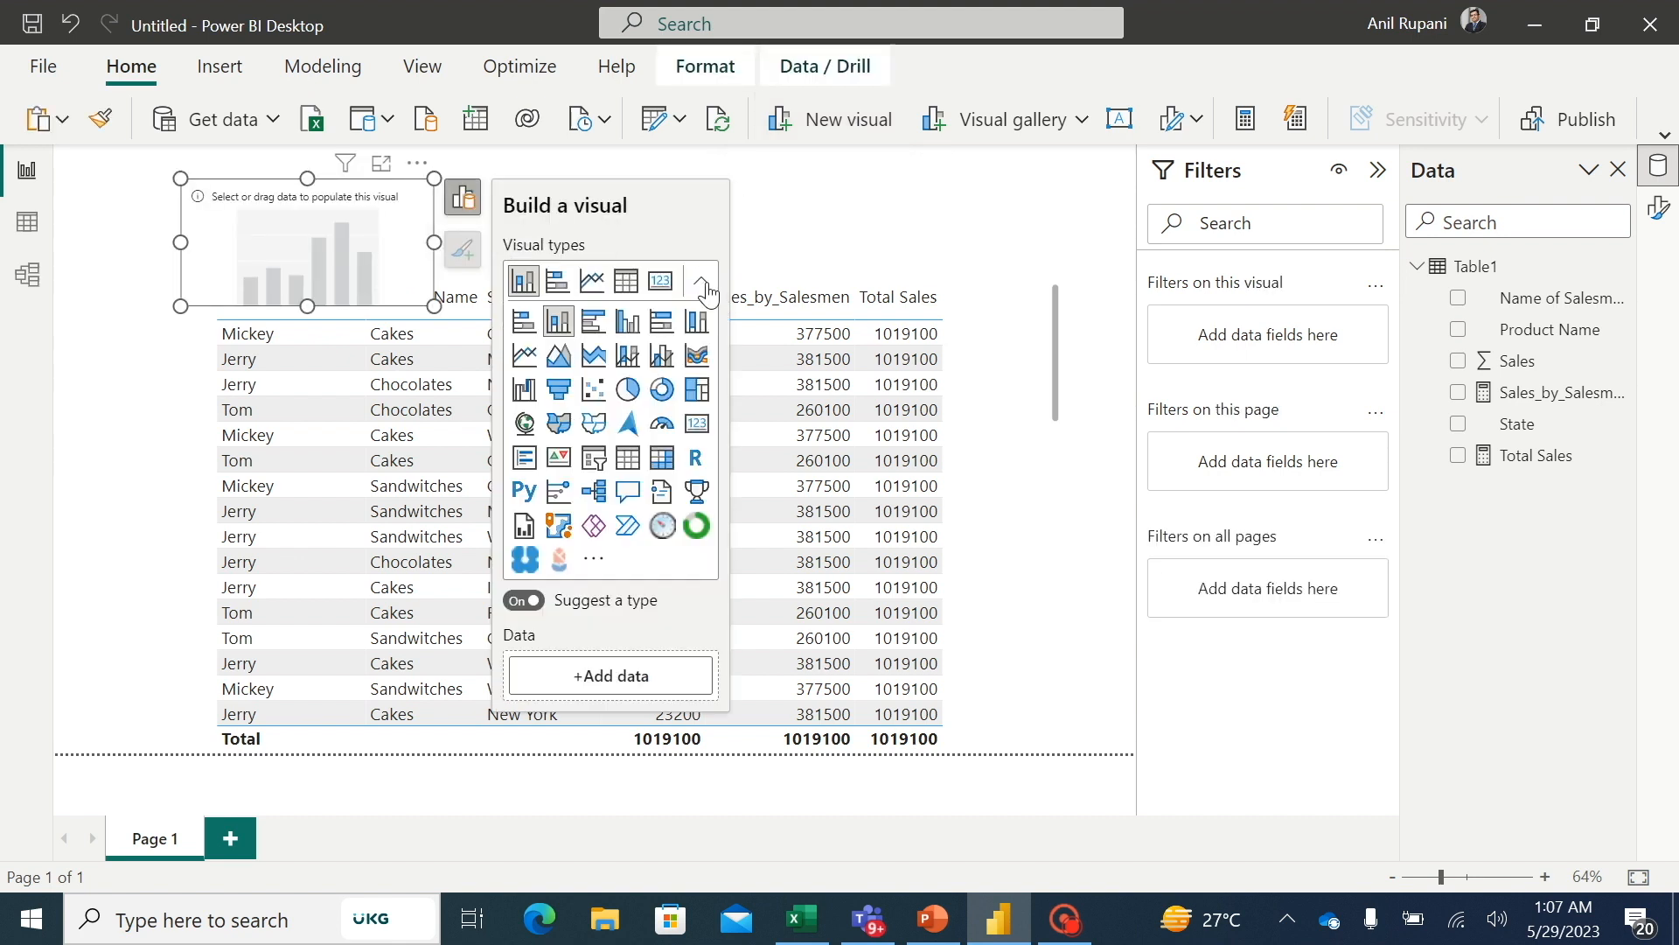
left_click(595, 462)
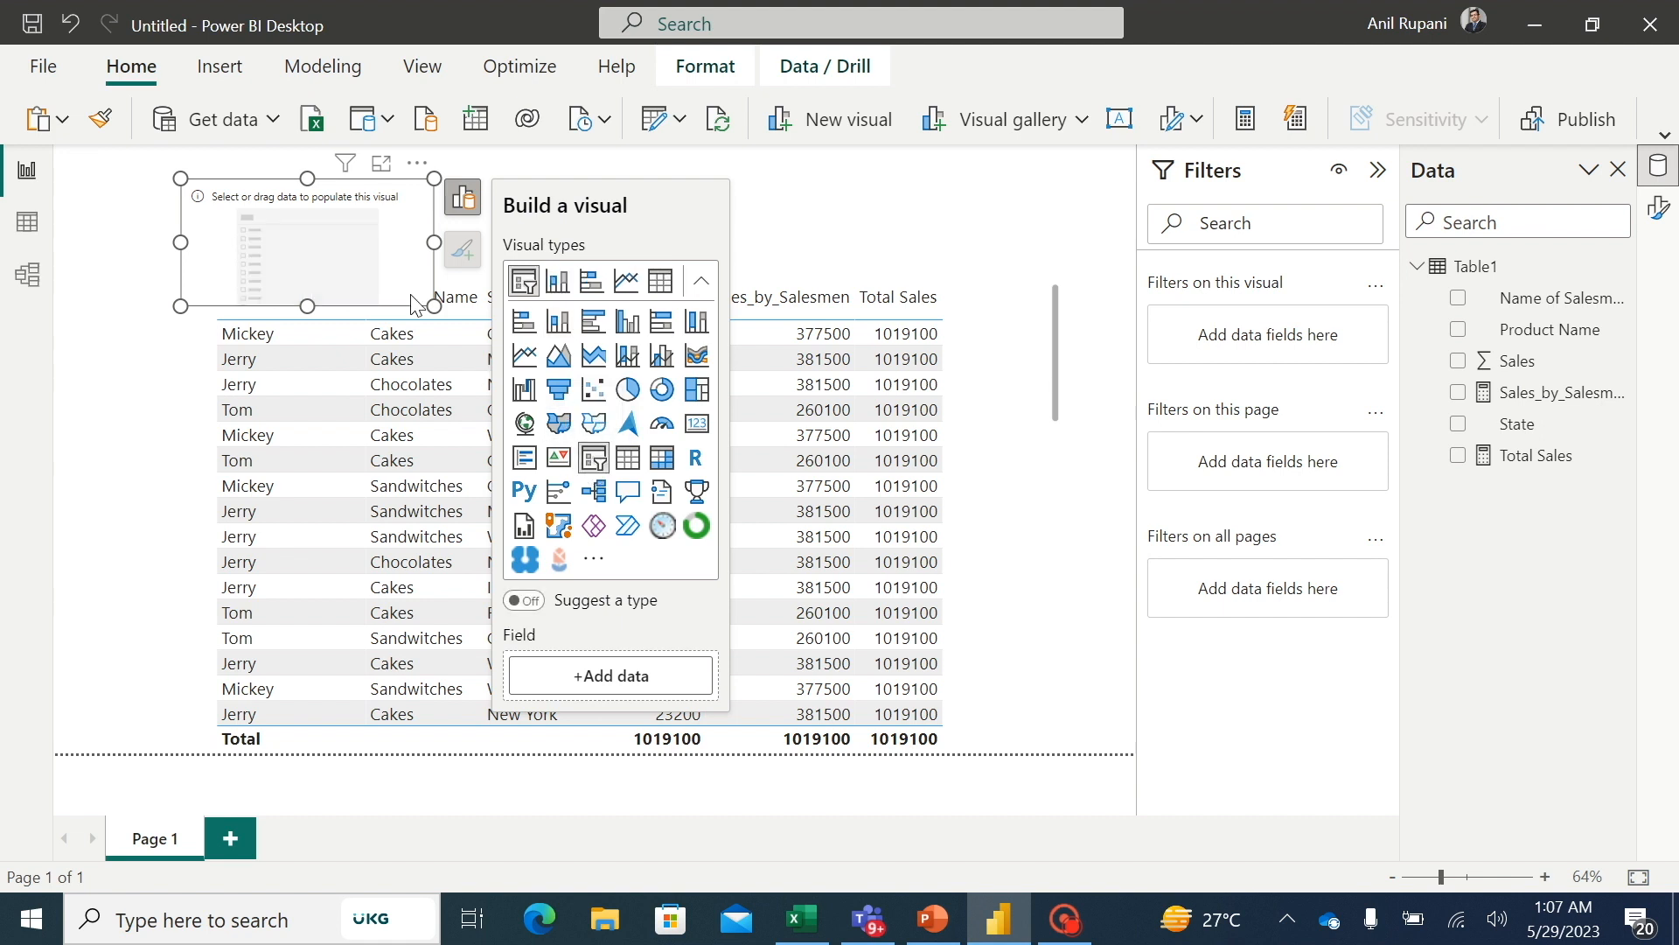
left_click_drag(307, 304, 313, 275)
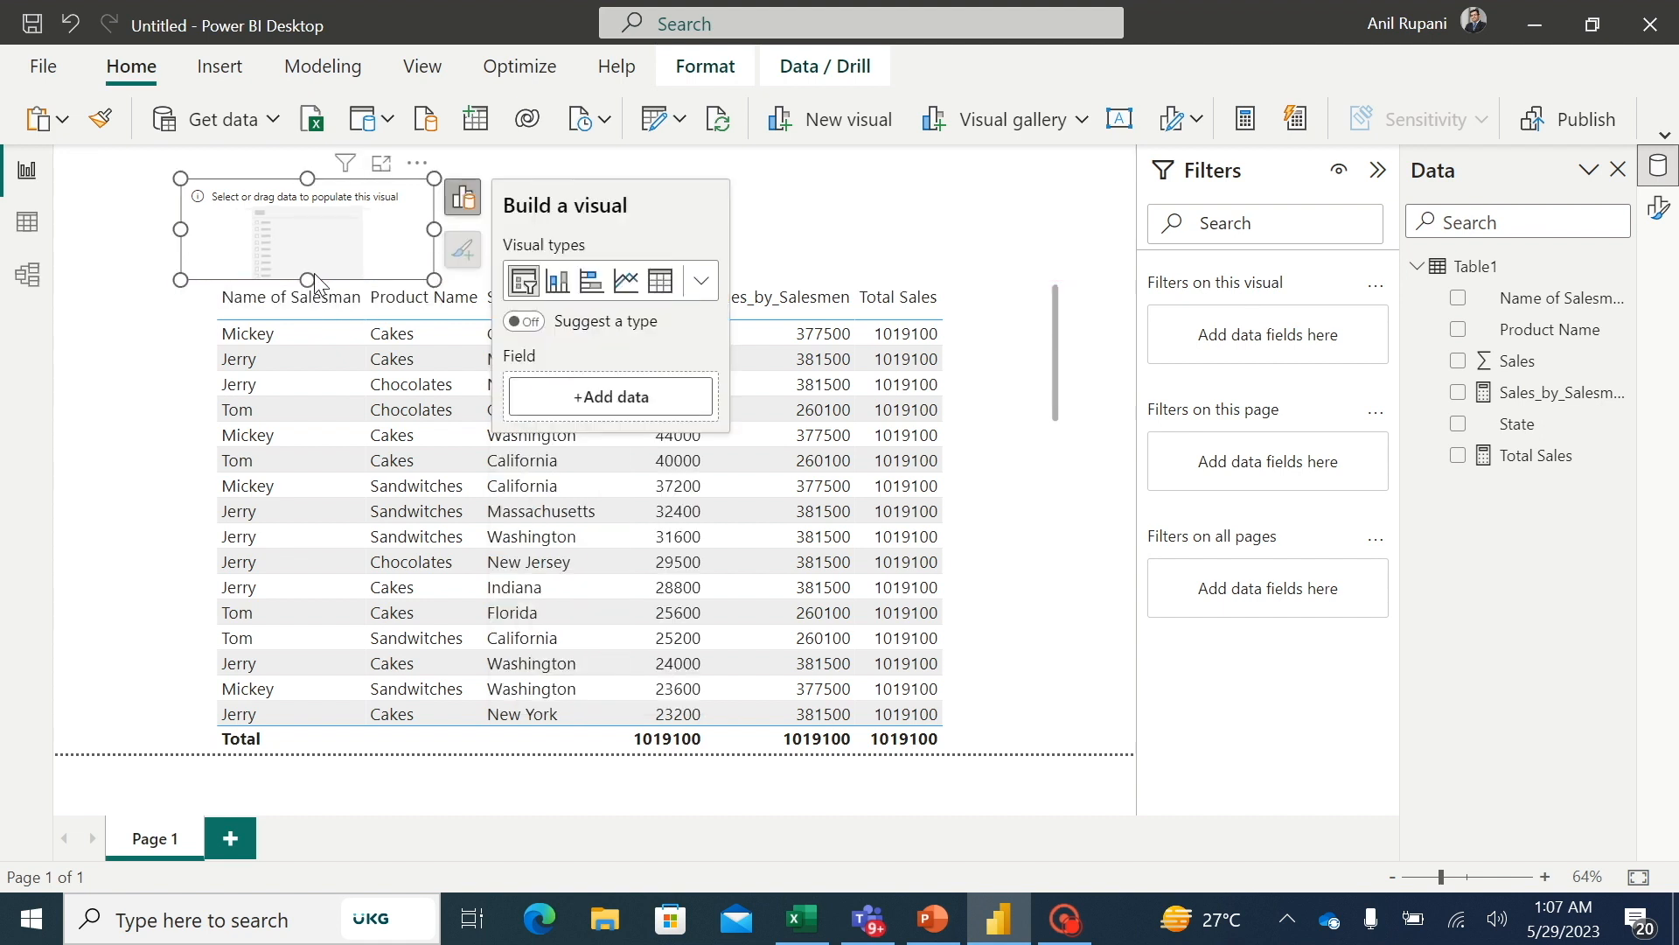
left_click(566, 409)
left_click(891, 10)
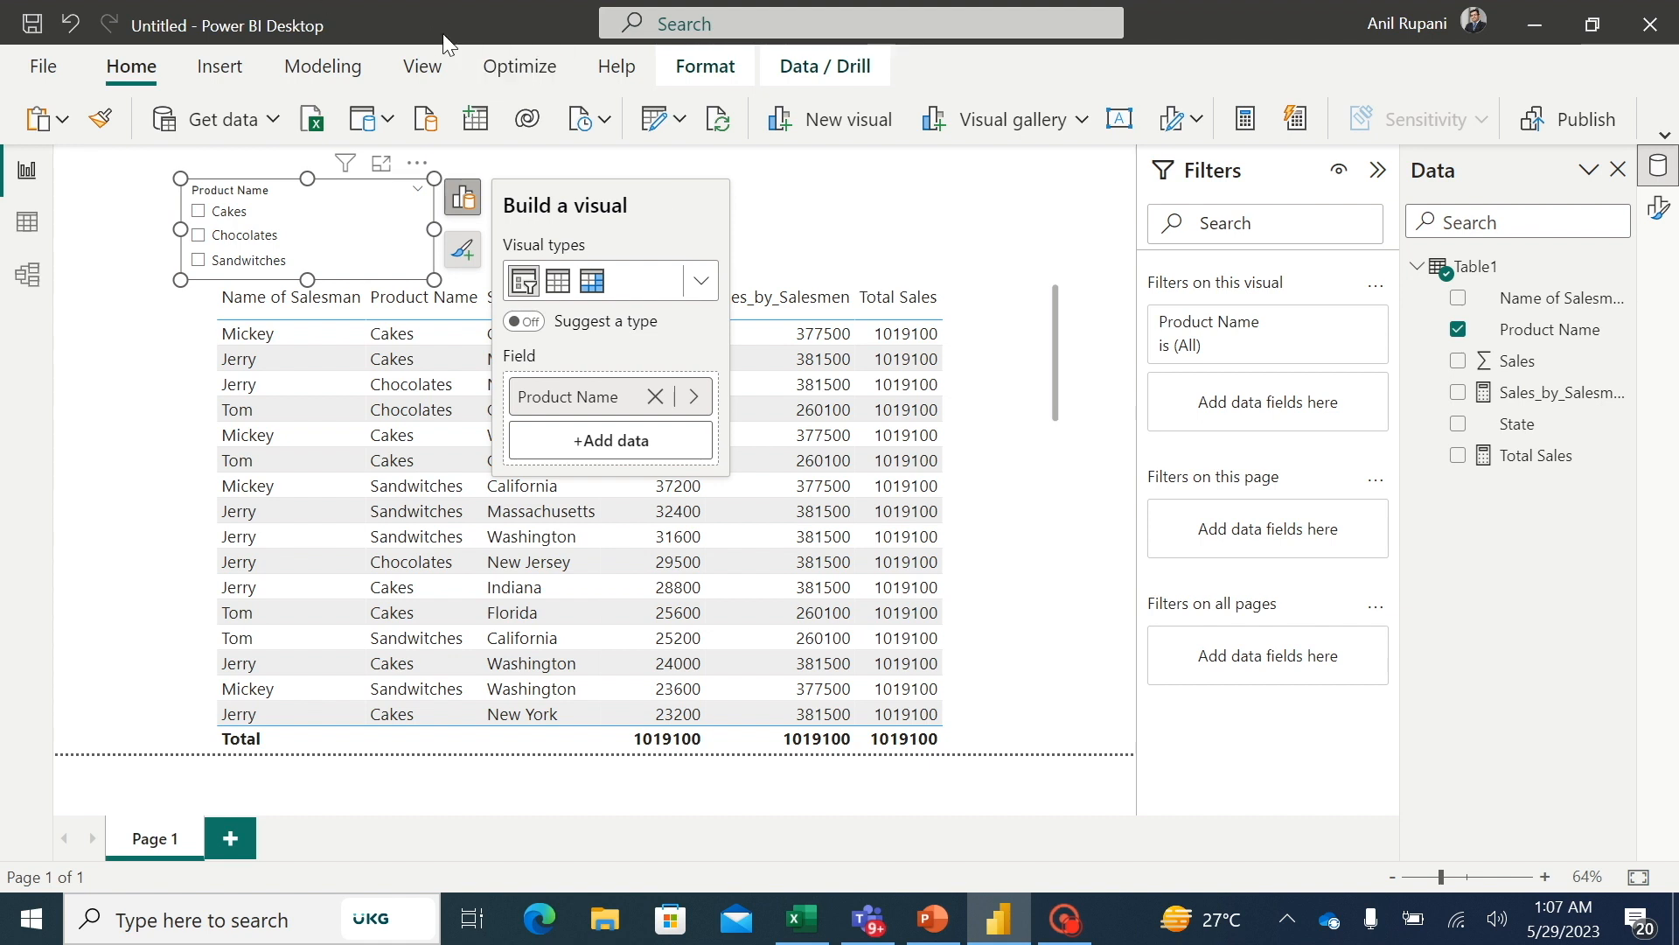
Step: Change the Product Name slicer's style to Dropdown and deselect the slicer
left_click(1660, 211)
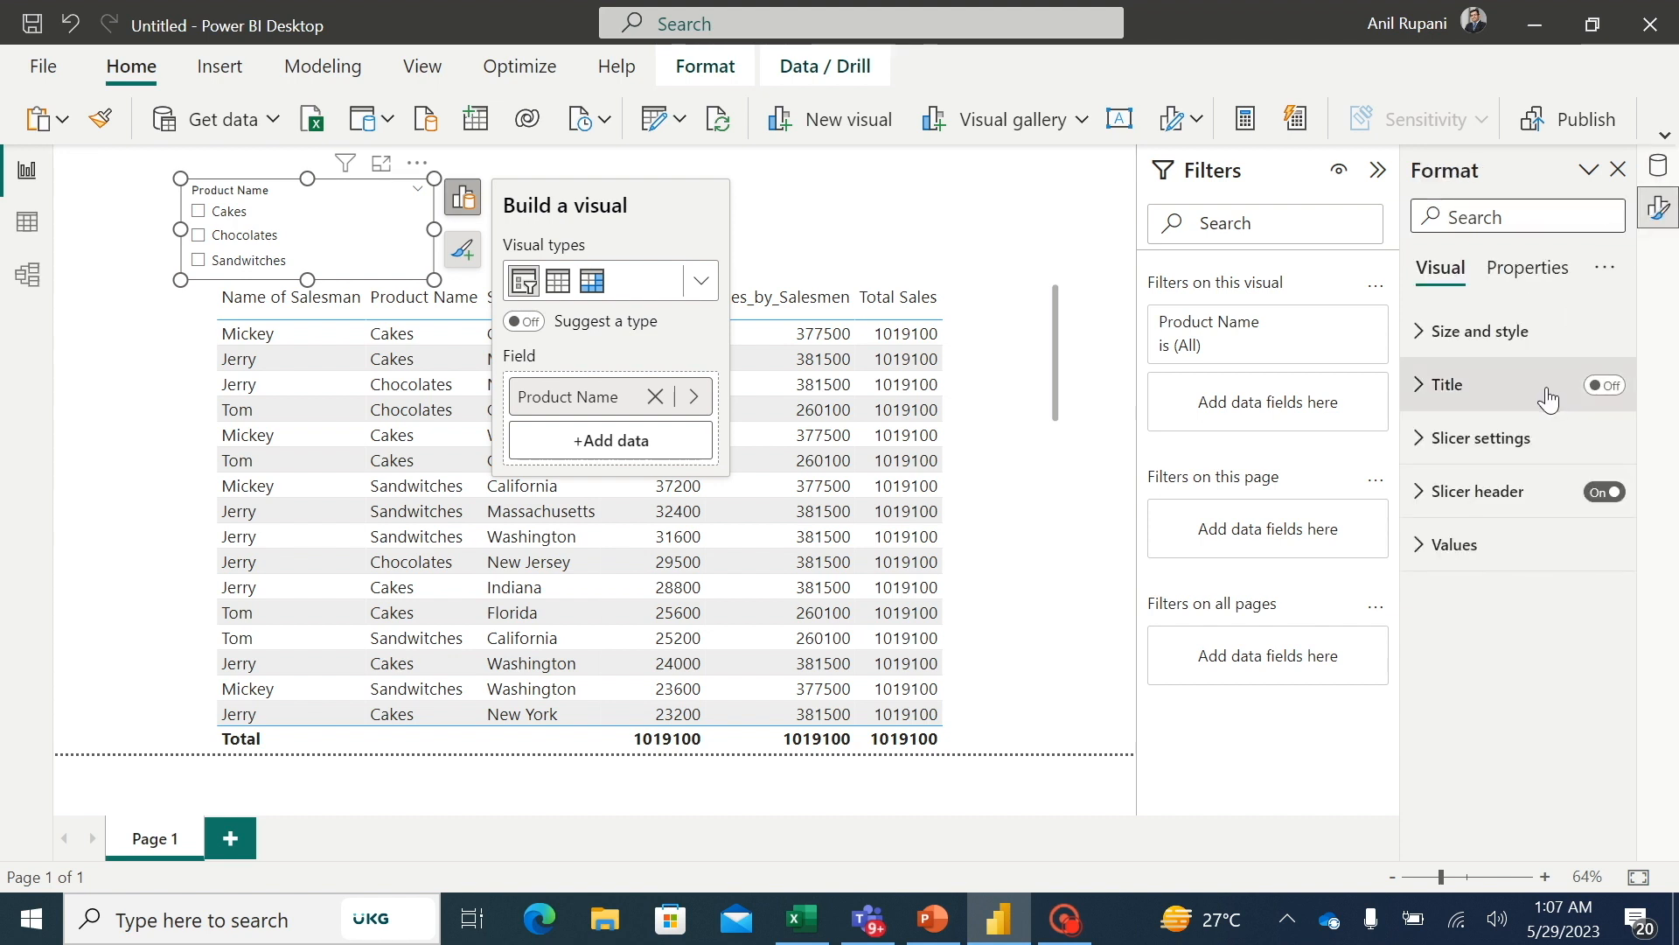
left_click(1421, 440)
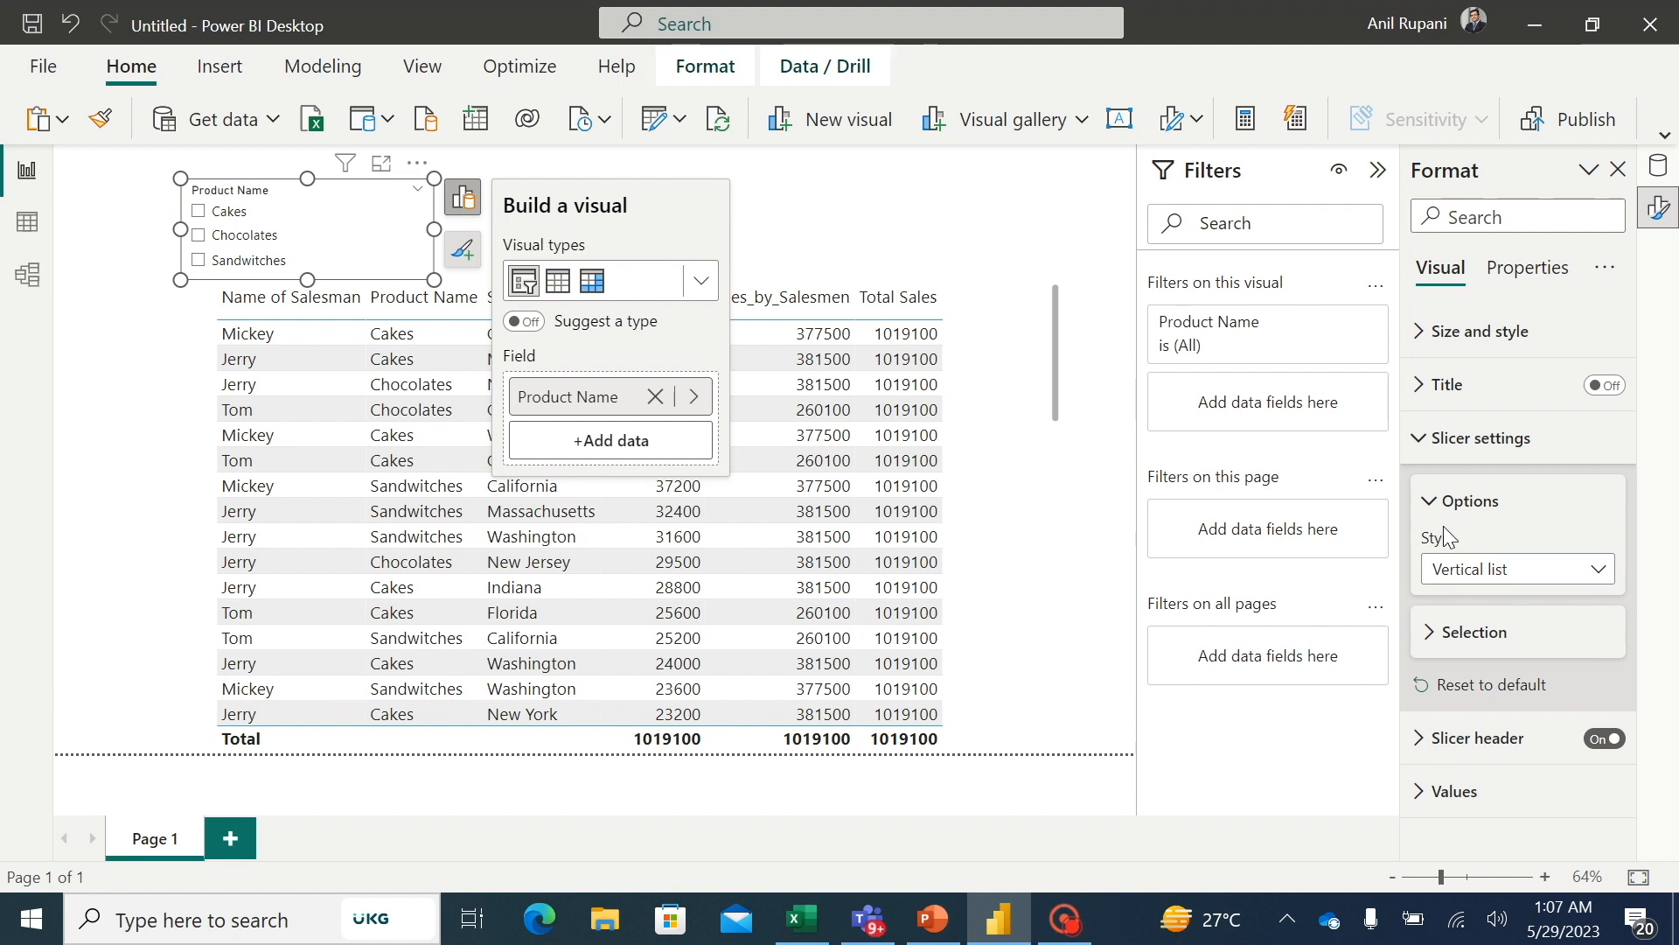
left_click(1599, 575)
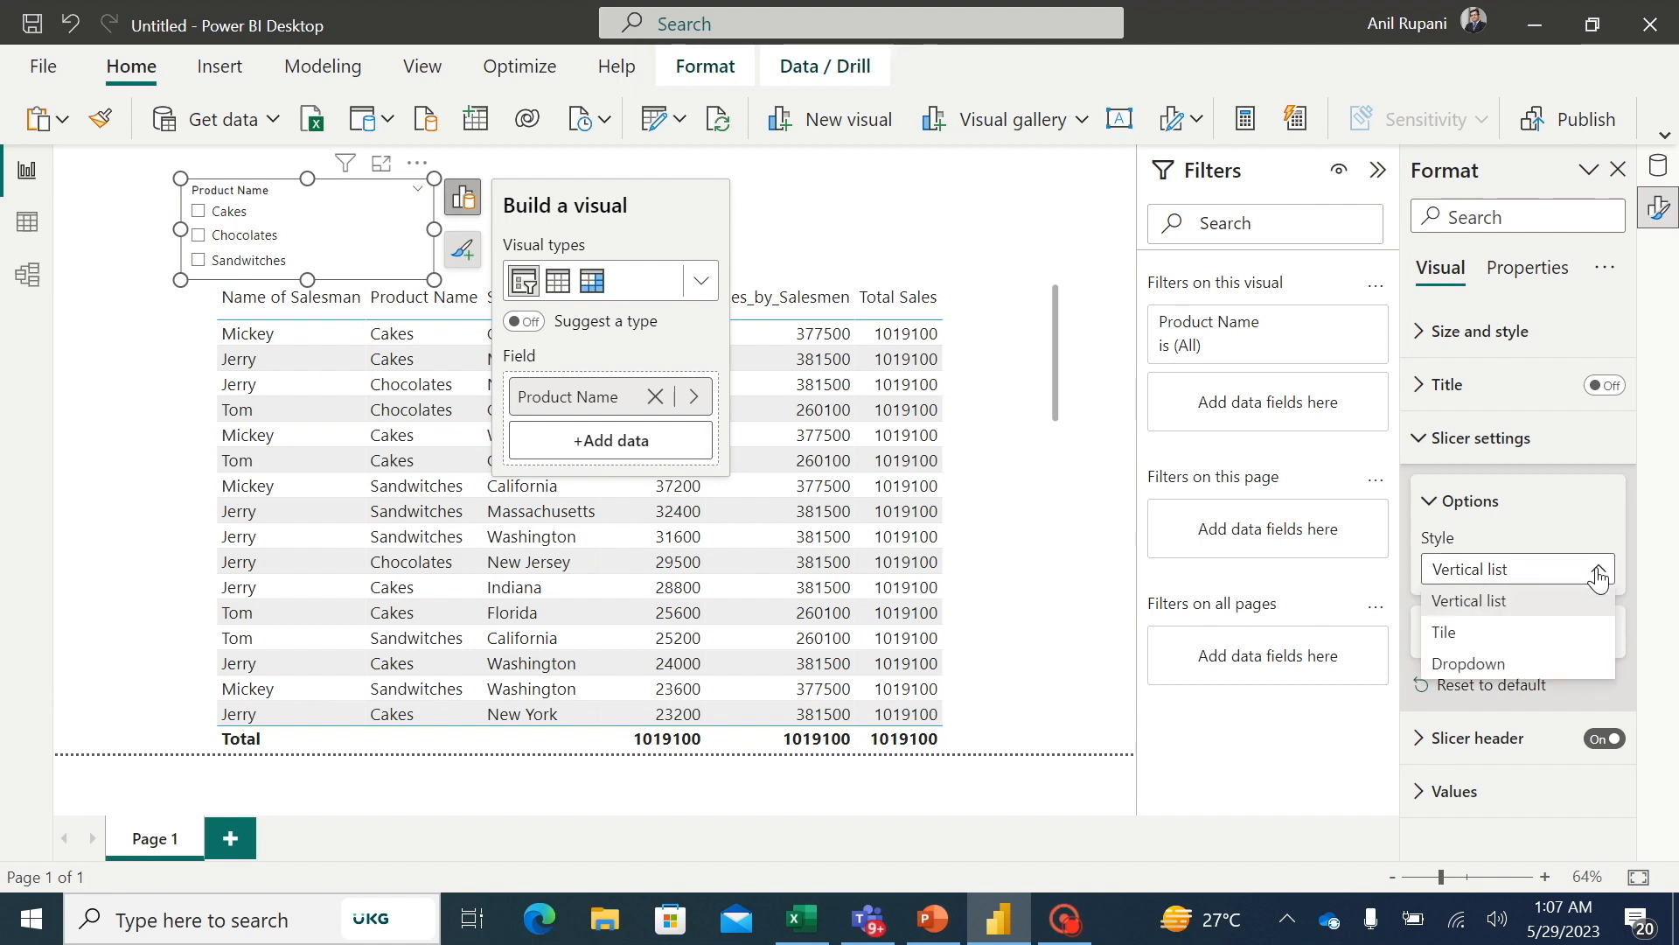
left_click(1462, 663)
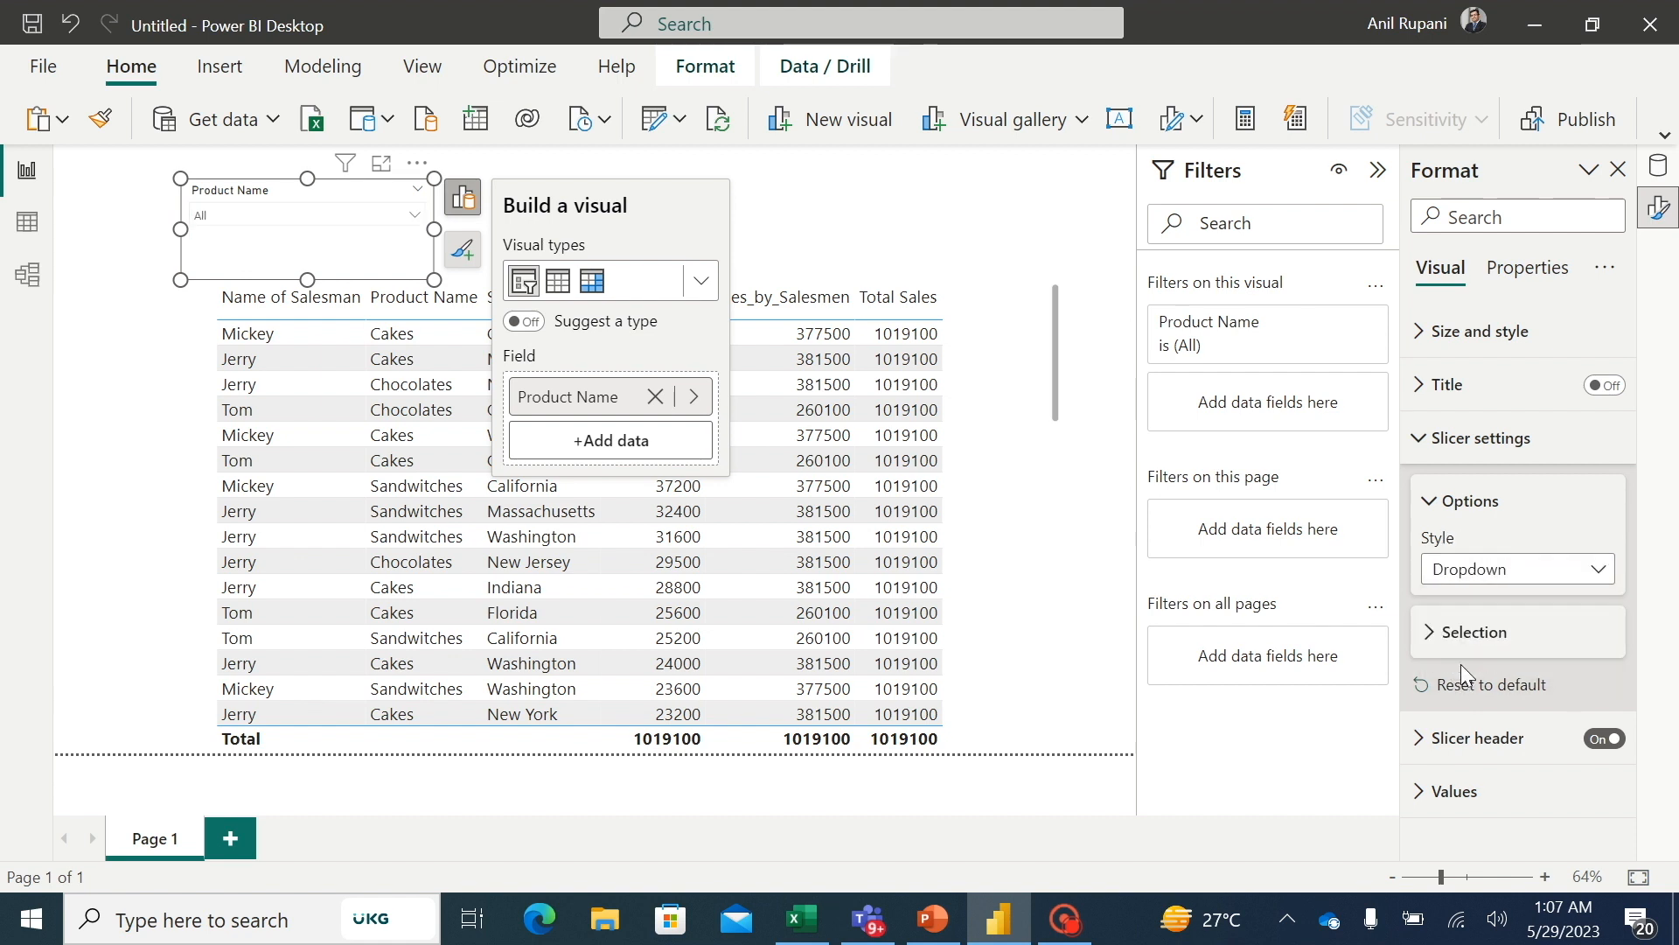
left_click(919, 236)
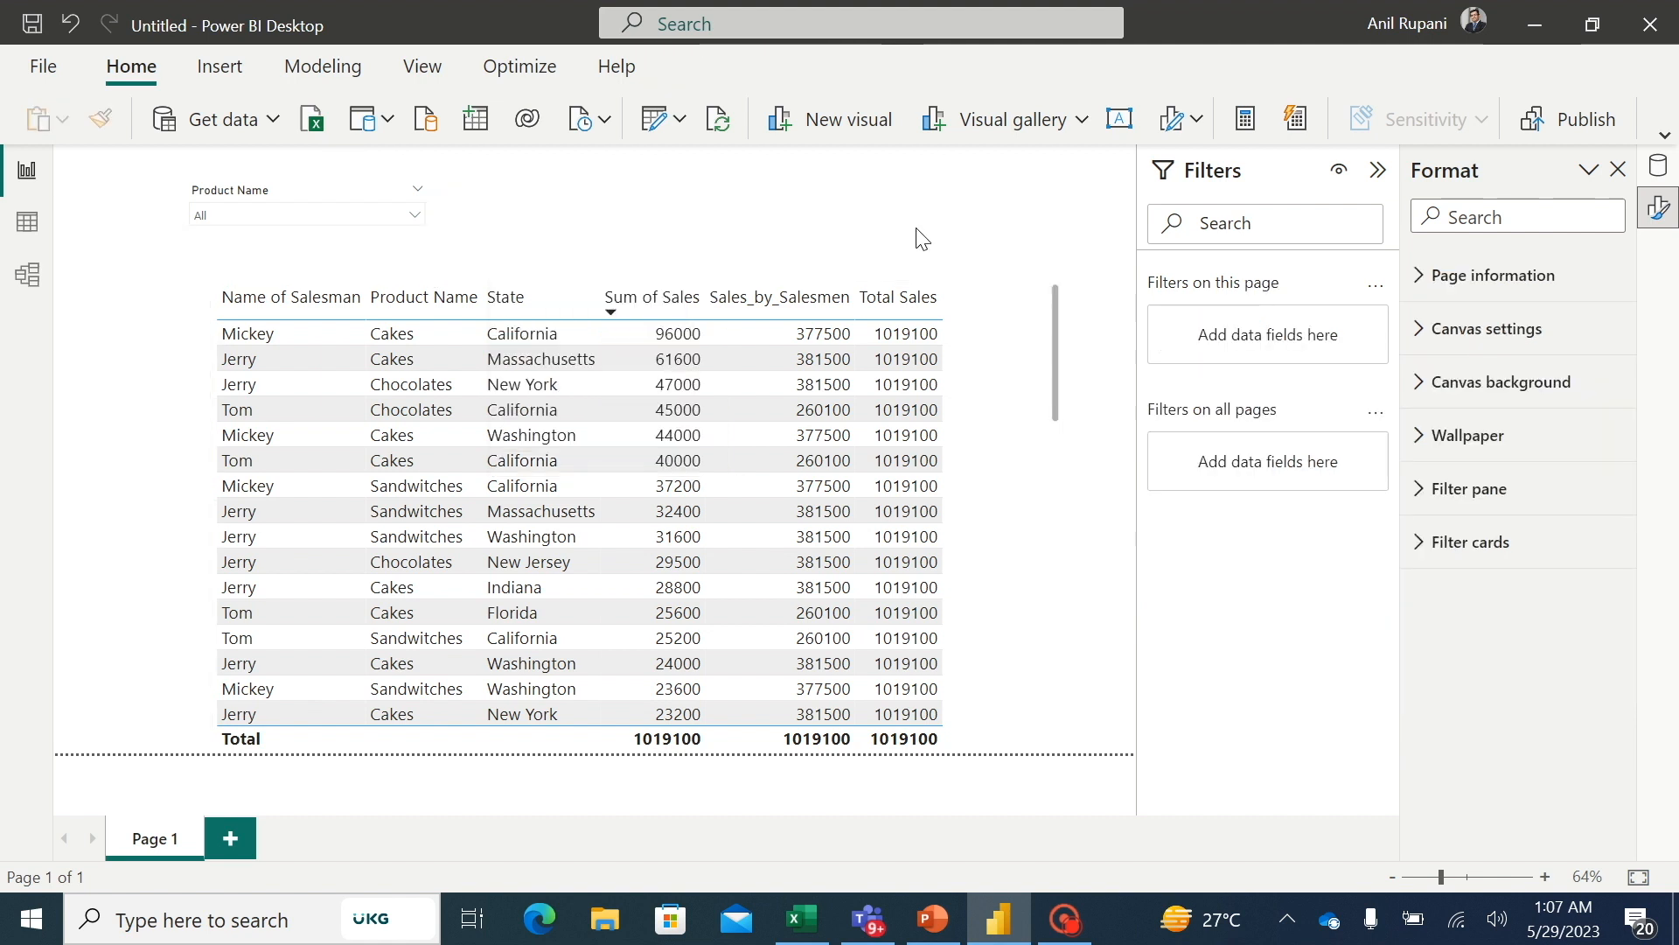
Step: Filter the report to Cakes with the Product Name slicer and close its list
left_click(416, 217)
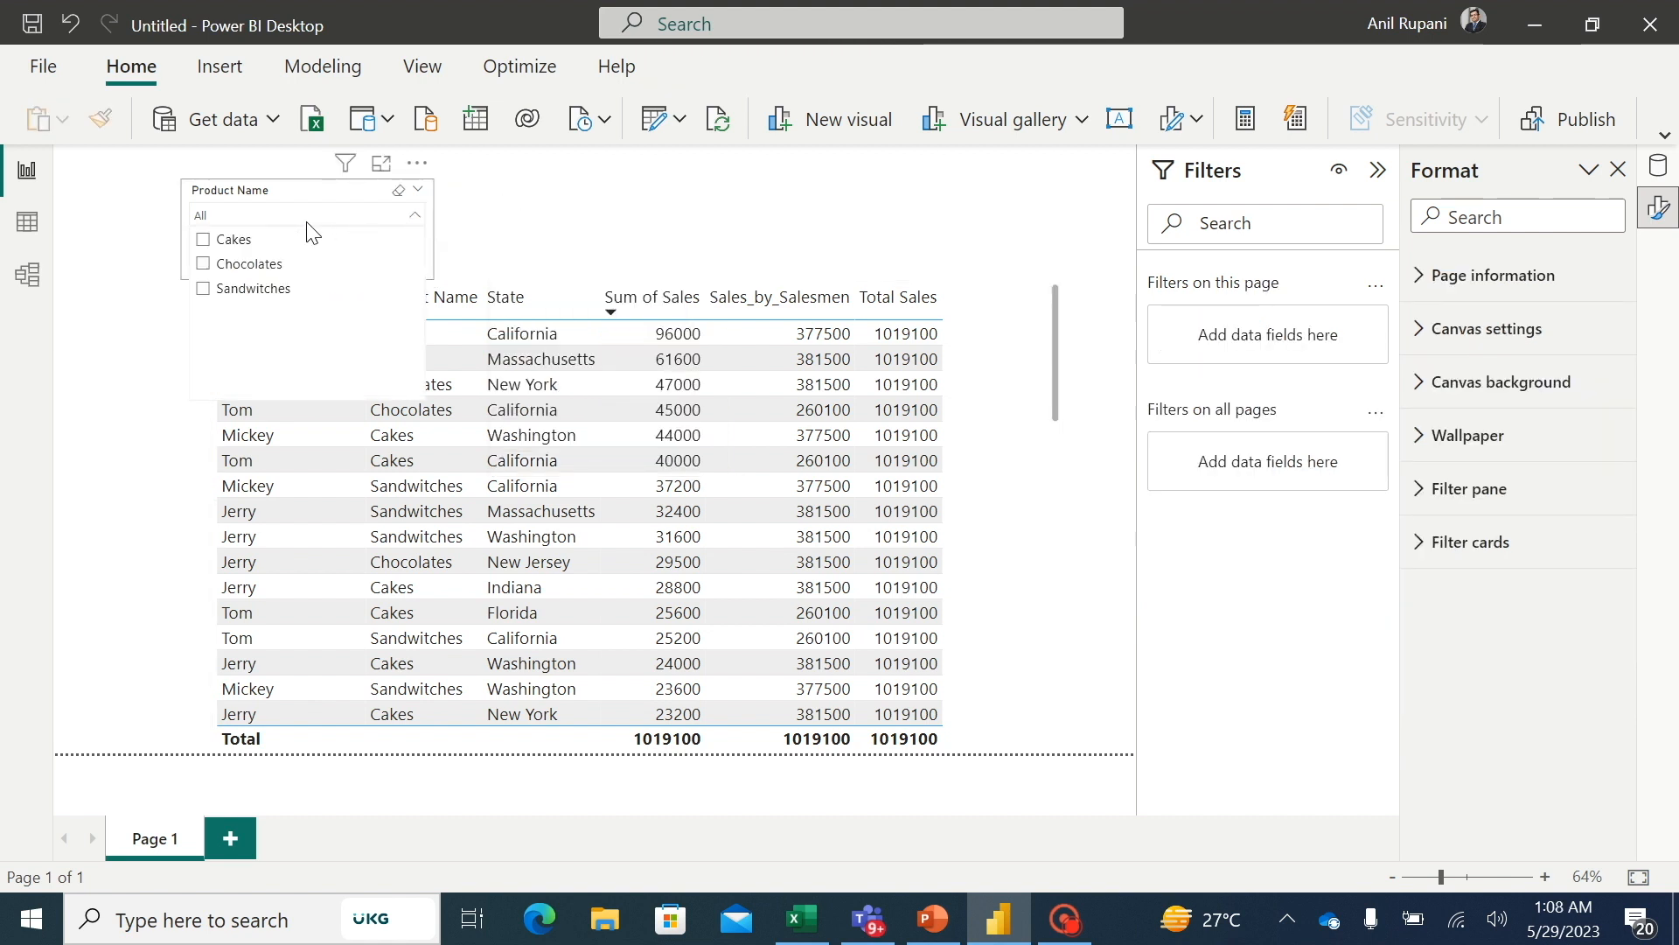
left_click(204, 241)
left_click(661, 233)
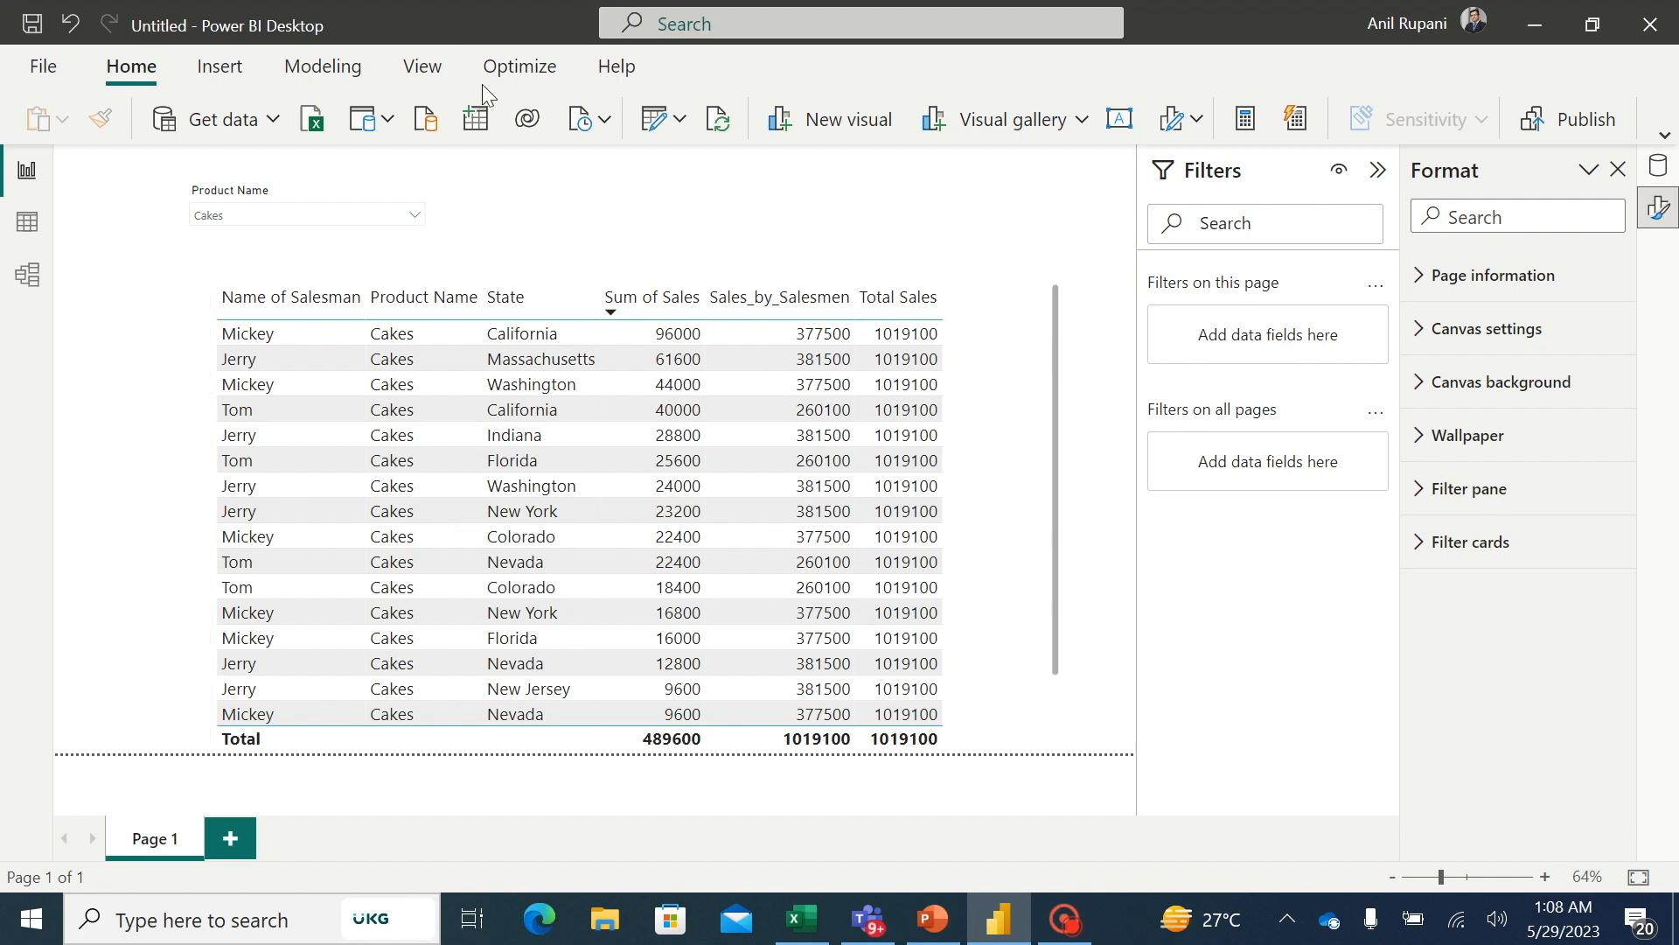
Step: Switch the Product Name slicer's filter to Chocolates and close its list
left_click(416, 215)
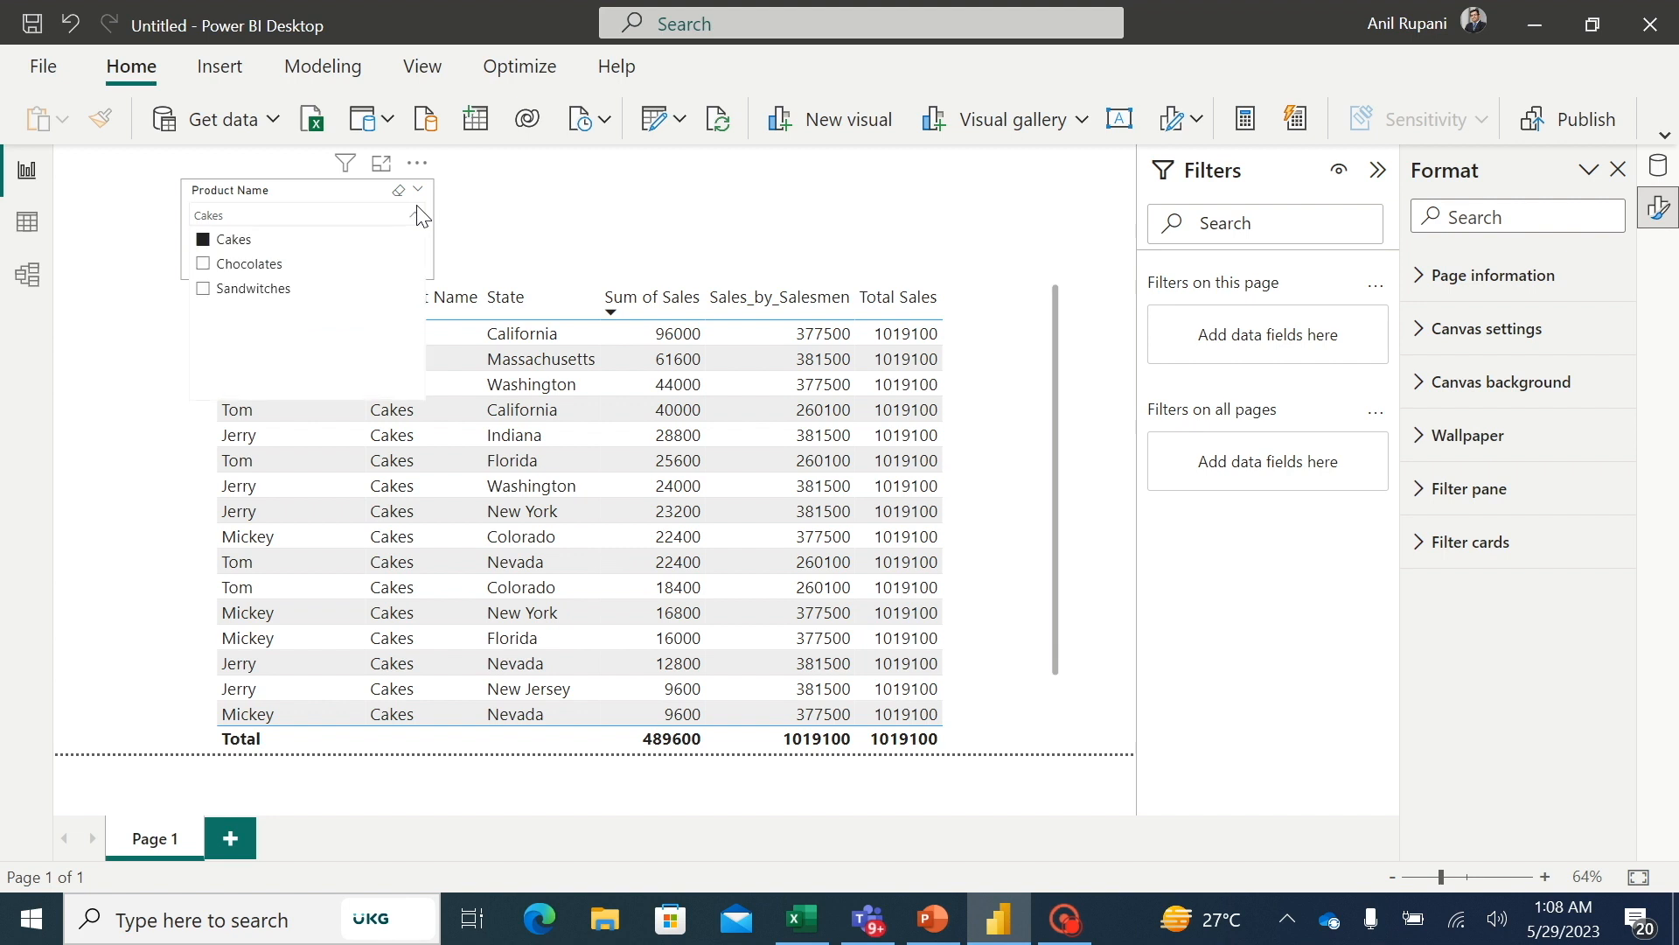
left_click(205, 265)
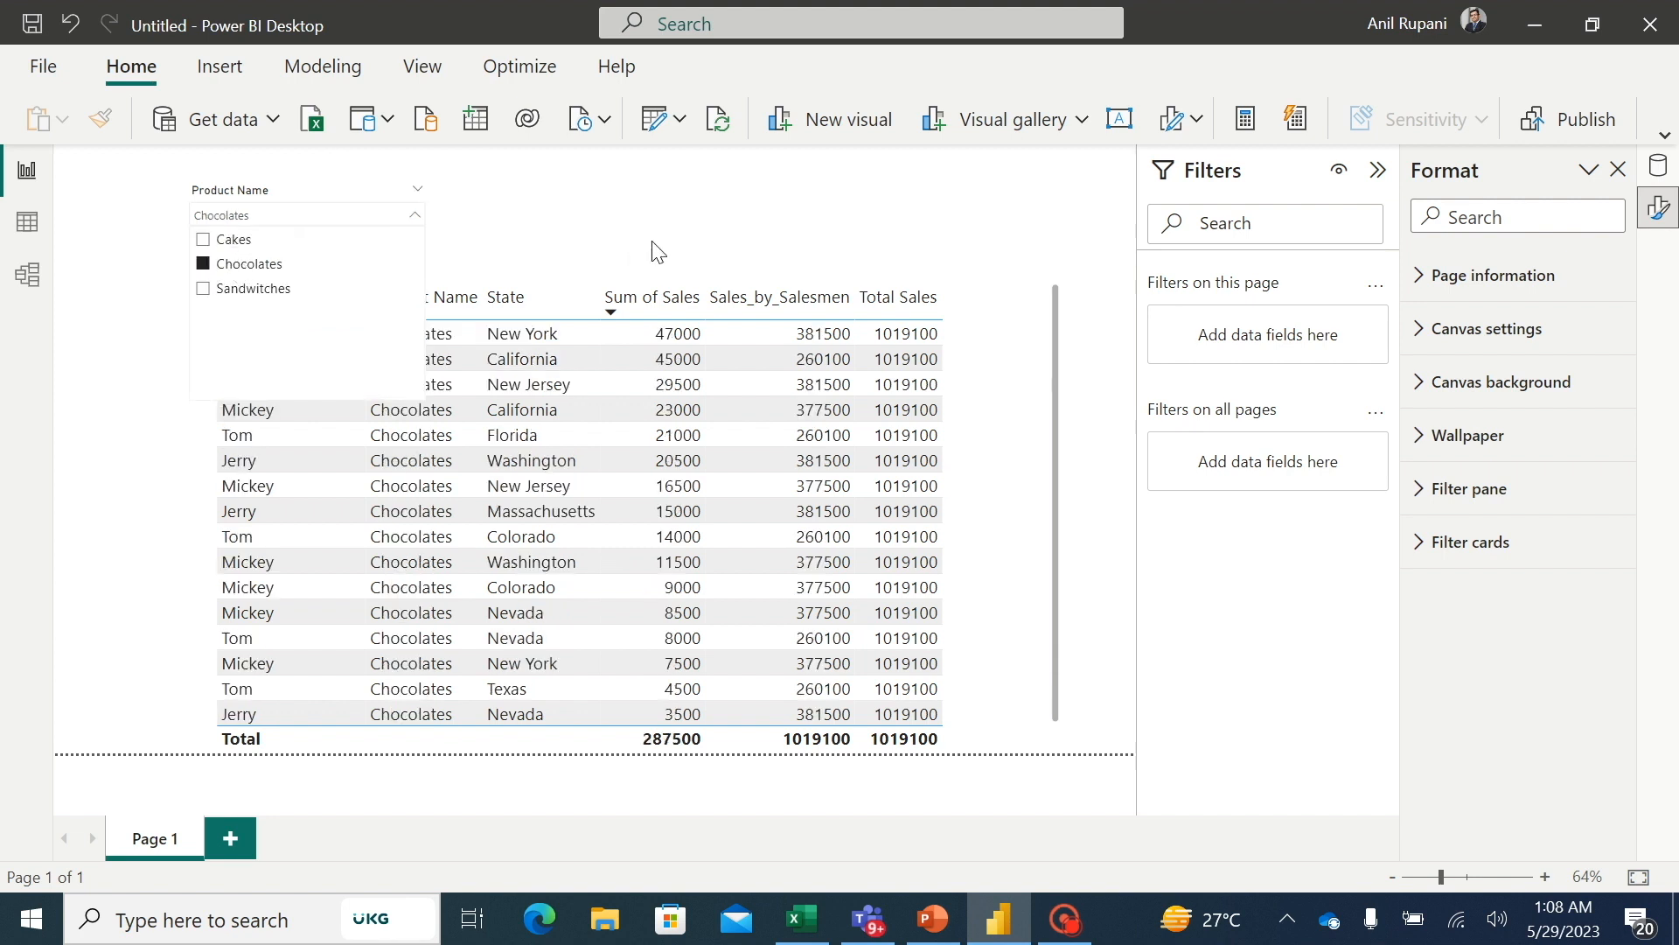
left_click(766, 245)
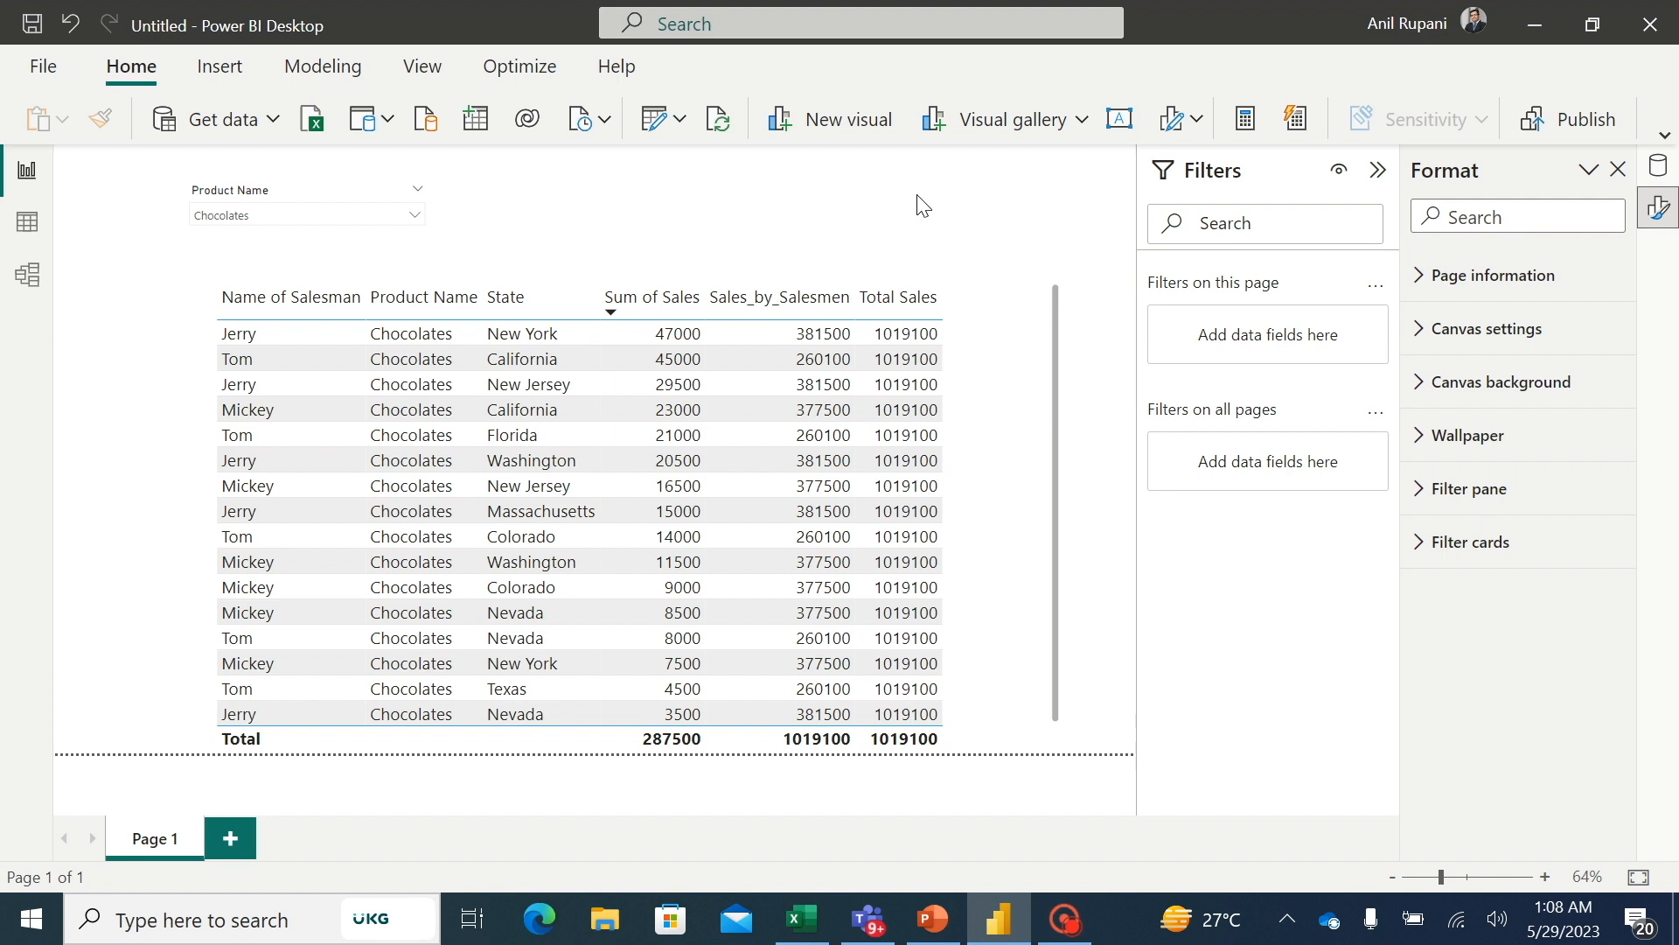
Step: Replace ALL with ALLSELECTED in the Total Sales measure, making it CALCULATE(sum(Table1[Sales]),ALLSELECTED(Table1)), commit the formula and deselect the table visual
left_click(1007, 300)
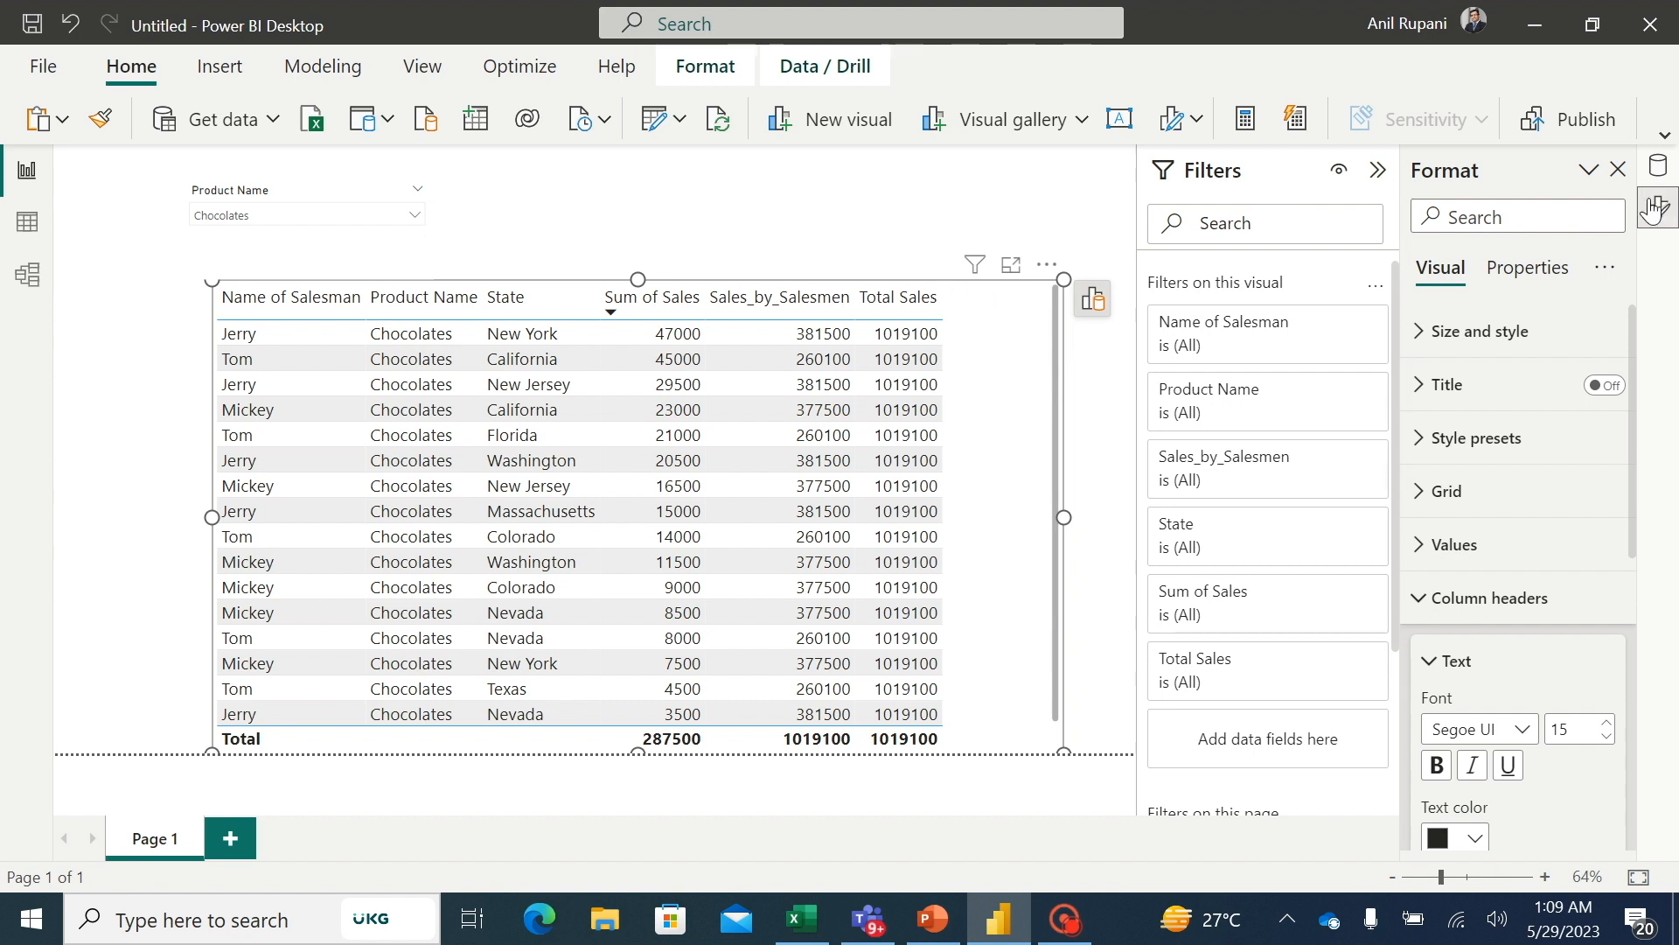
left_click(1664, 172)
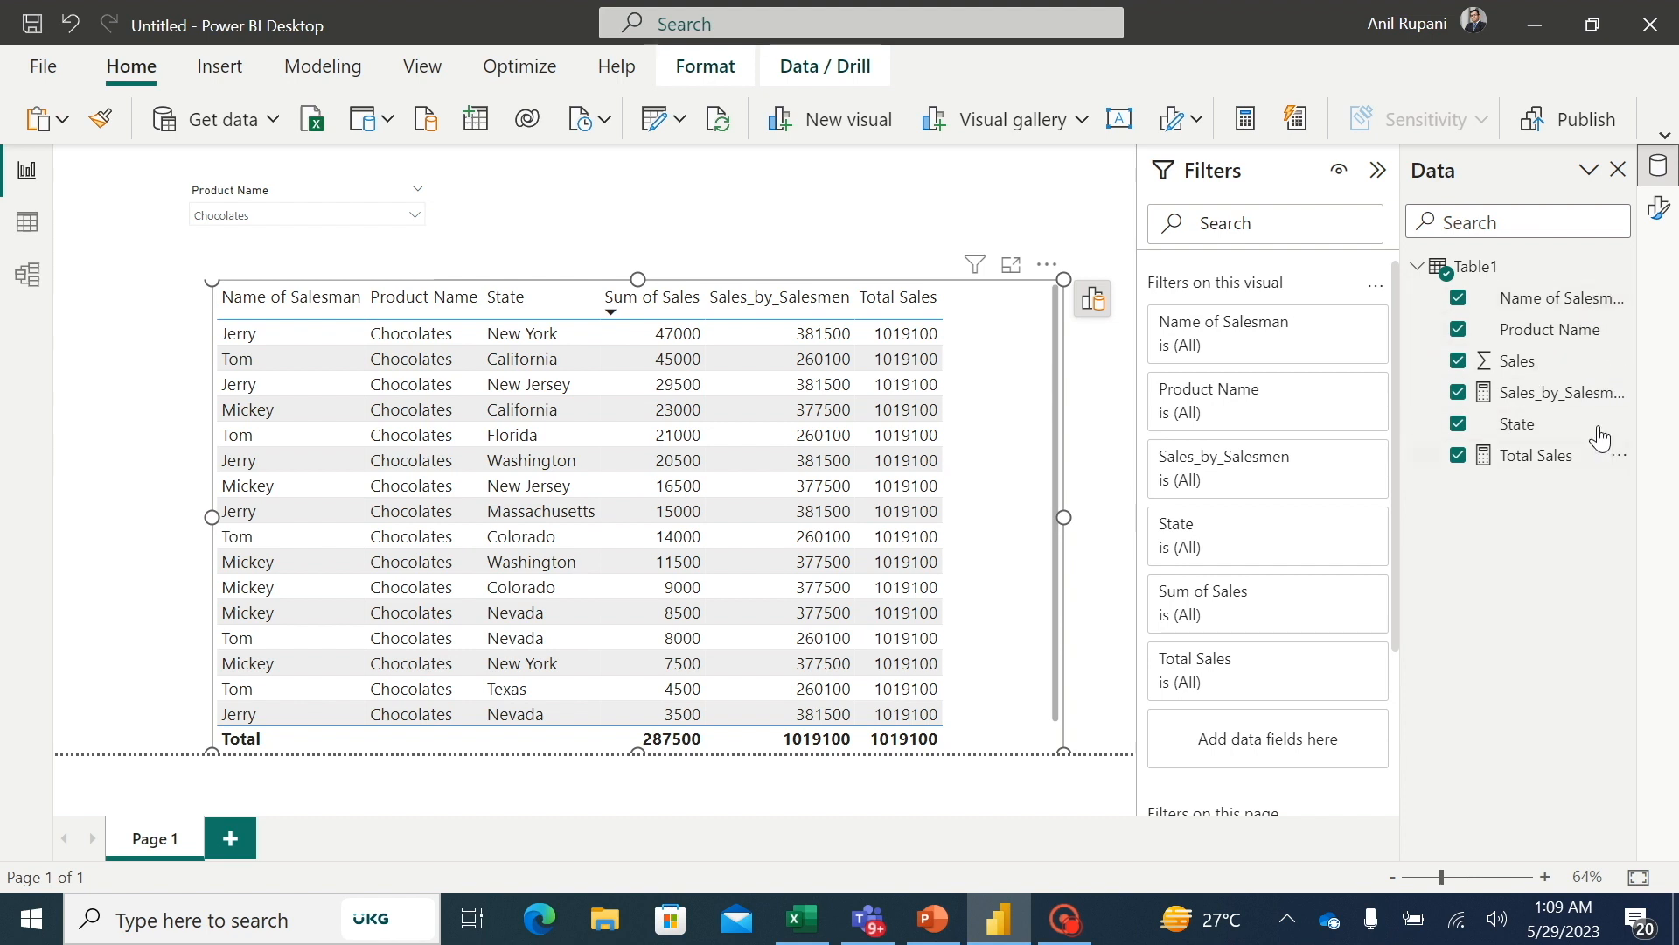
left_click(1521, 457)
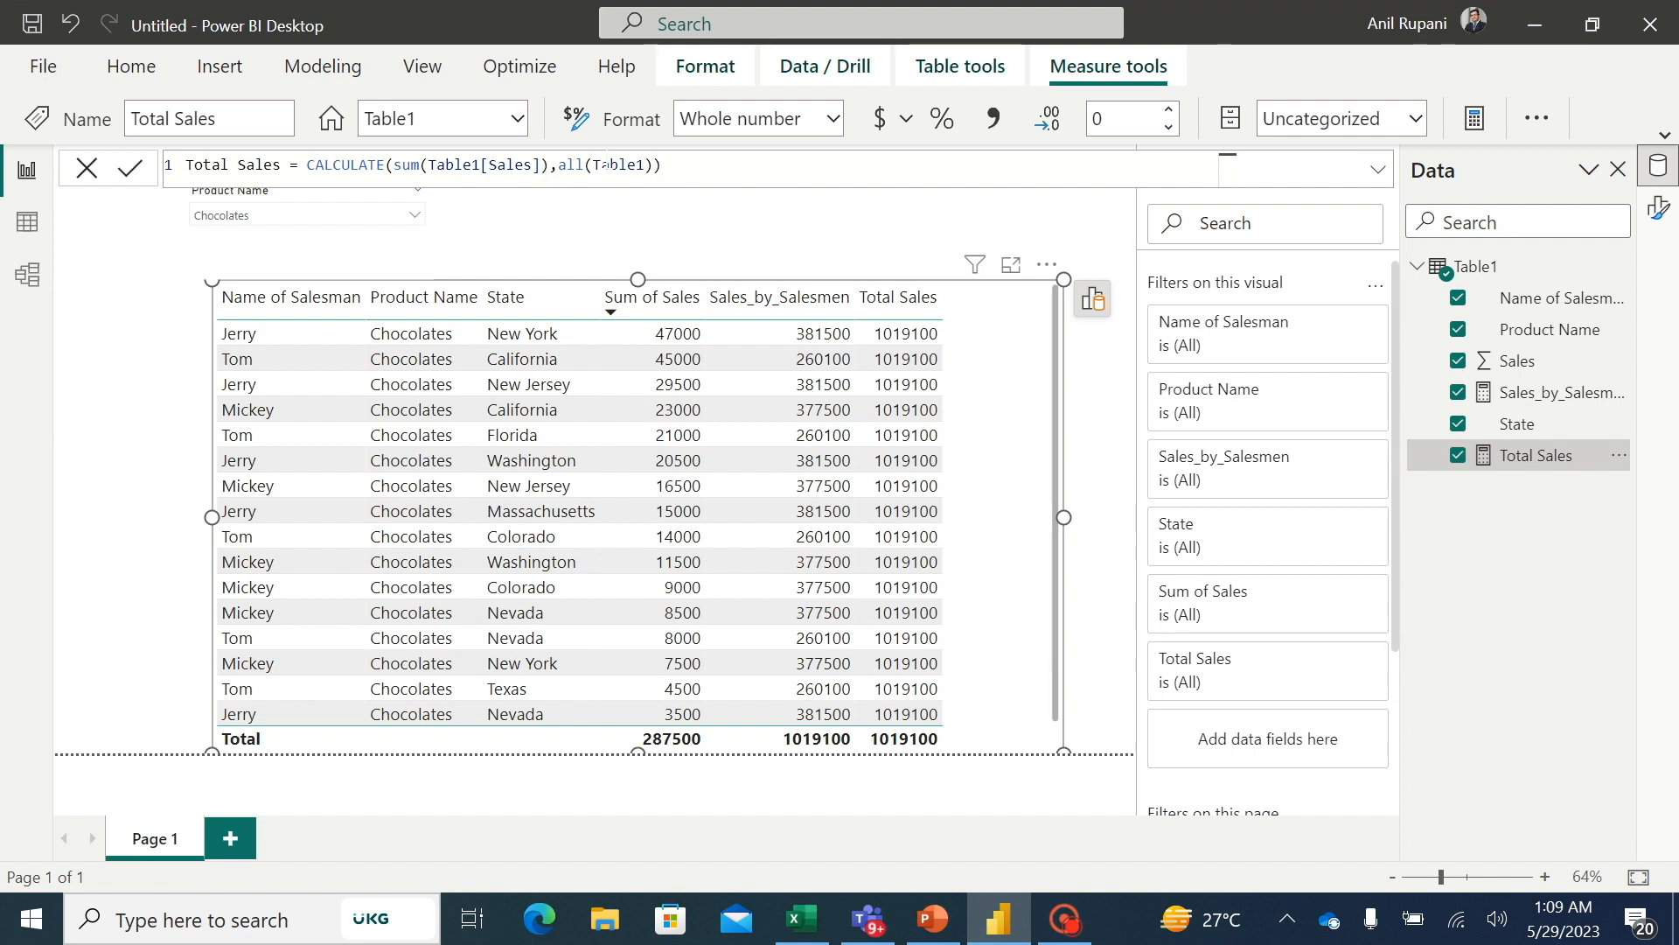
left_click(584, 165)
type("s")
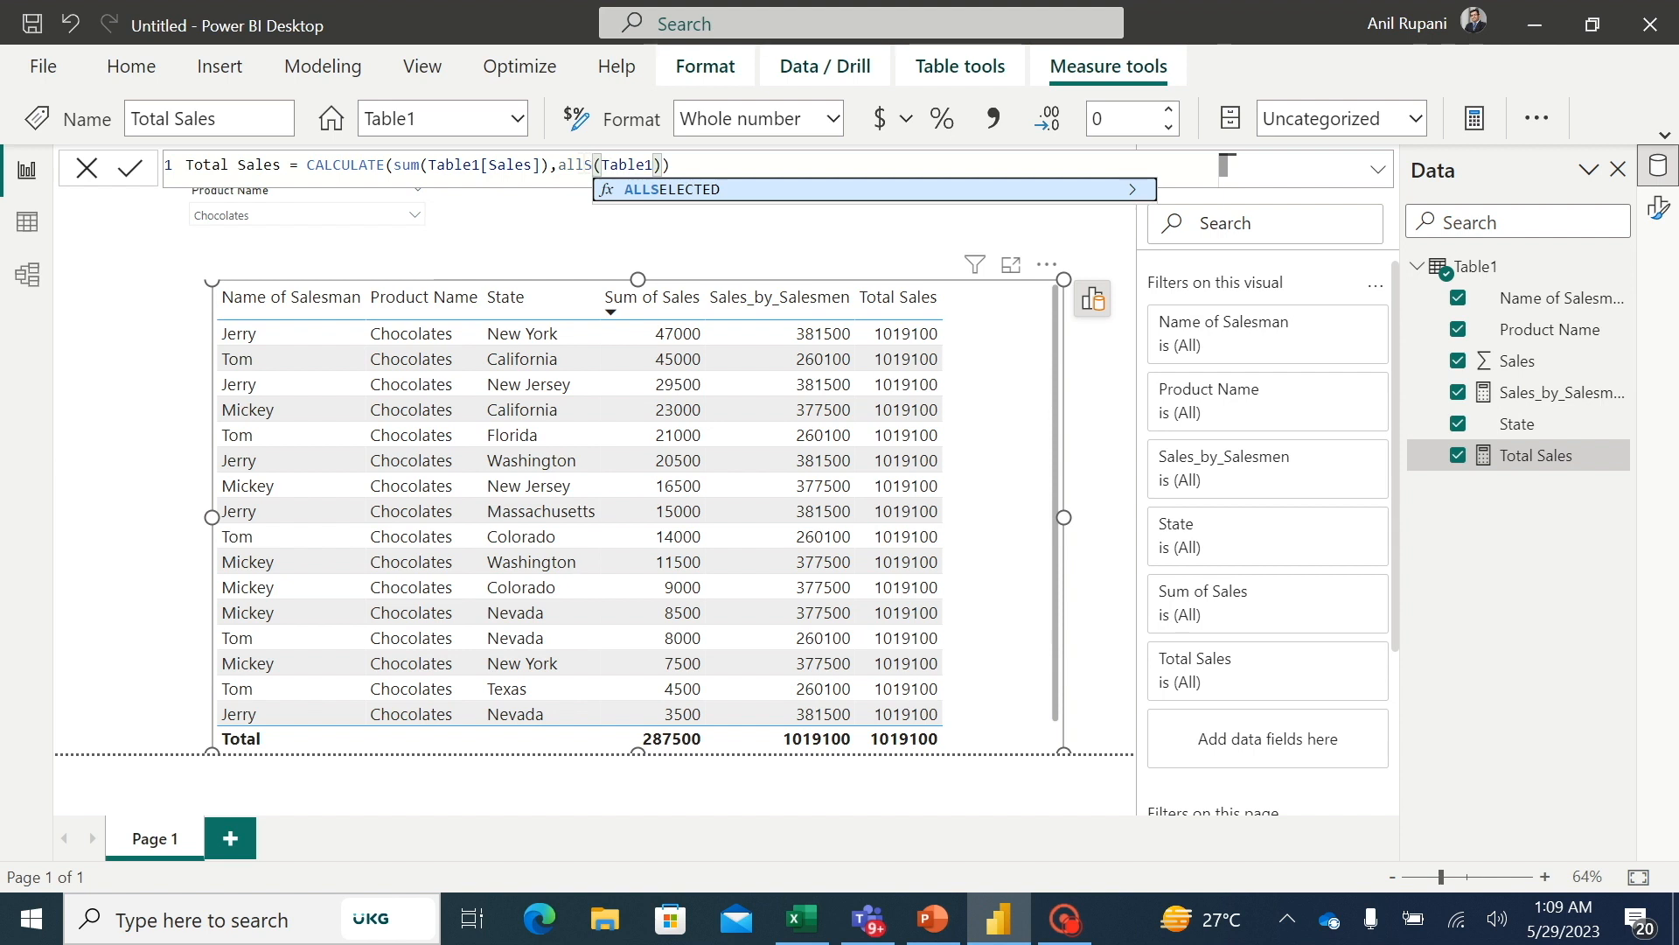
left_click(648, 190)
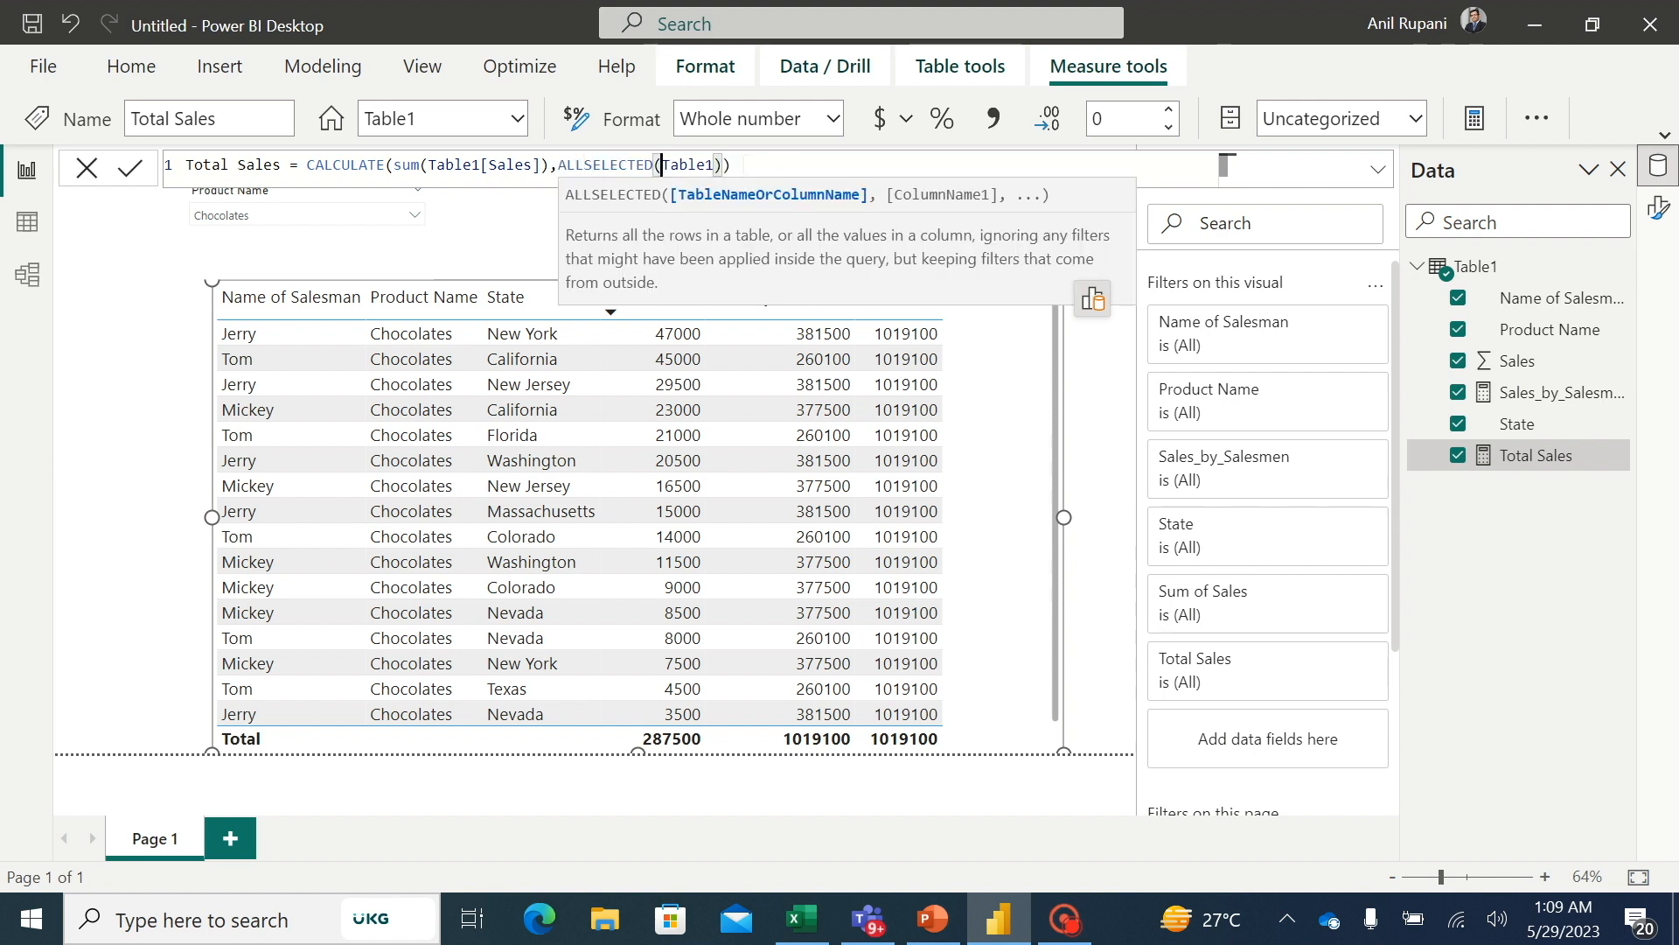
left_click(745, 164)
key("Return")
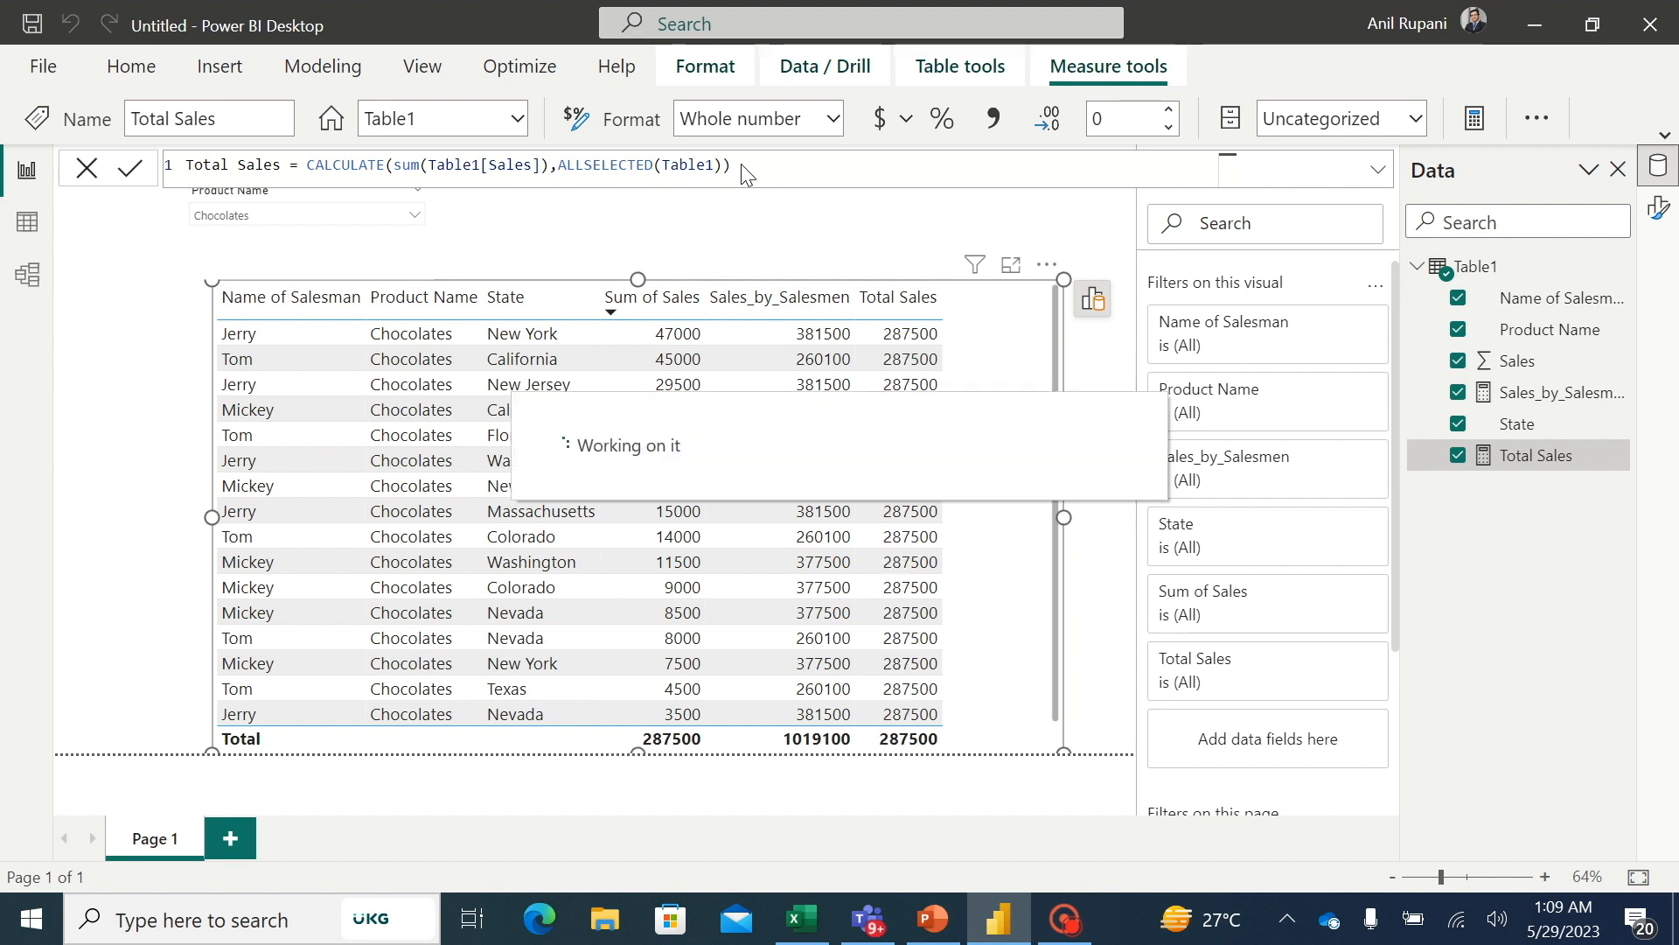
left_click(761, 224)
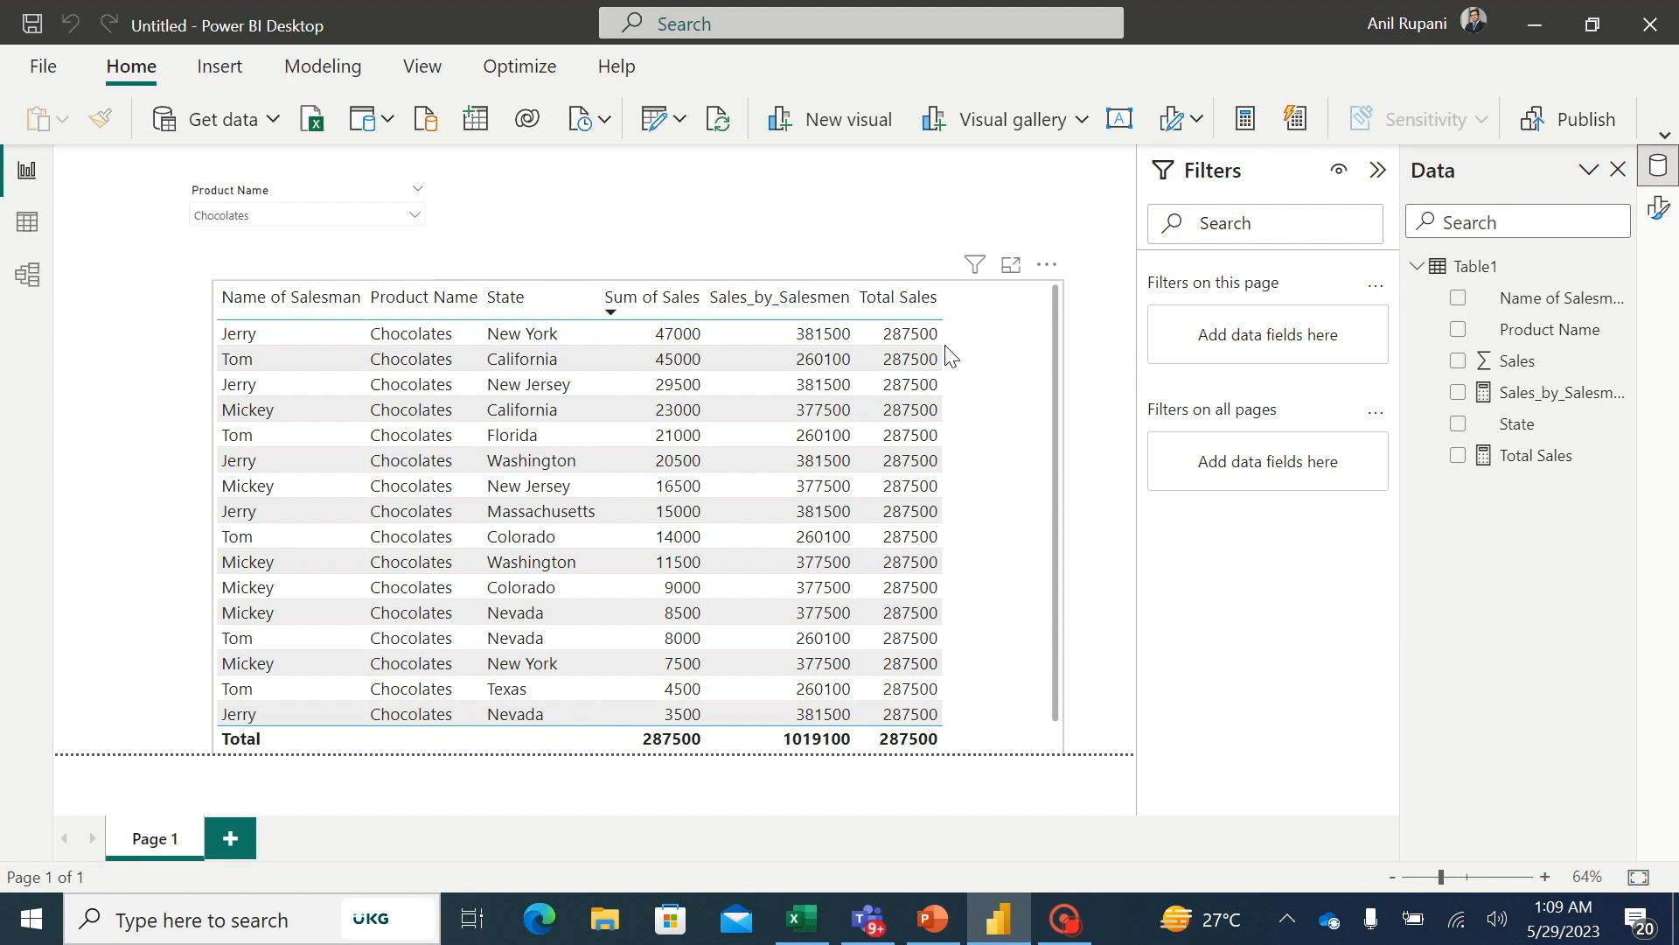
Step: Test the revised Total Sales measure by filtering the report to Cakes with the Product Name slicer, and close the slicer's list
left_click(414, 217)
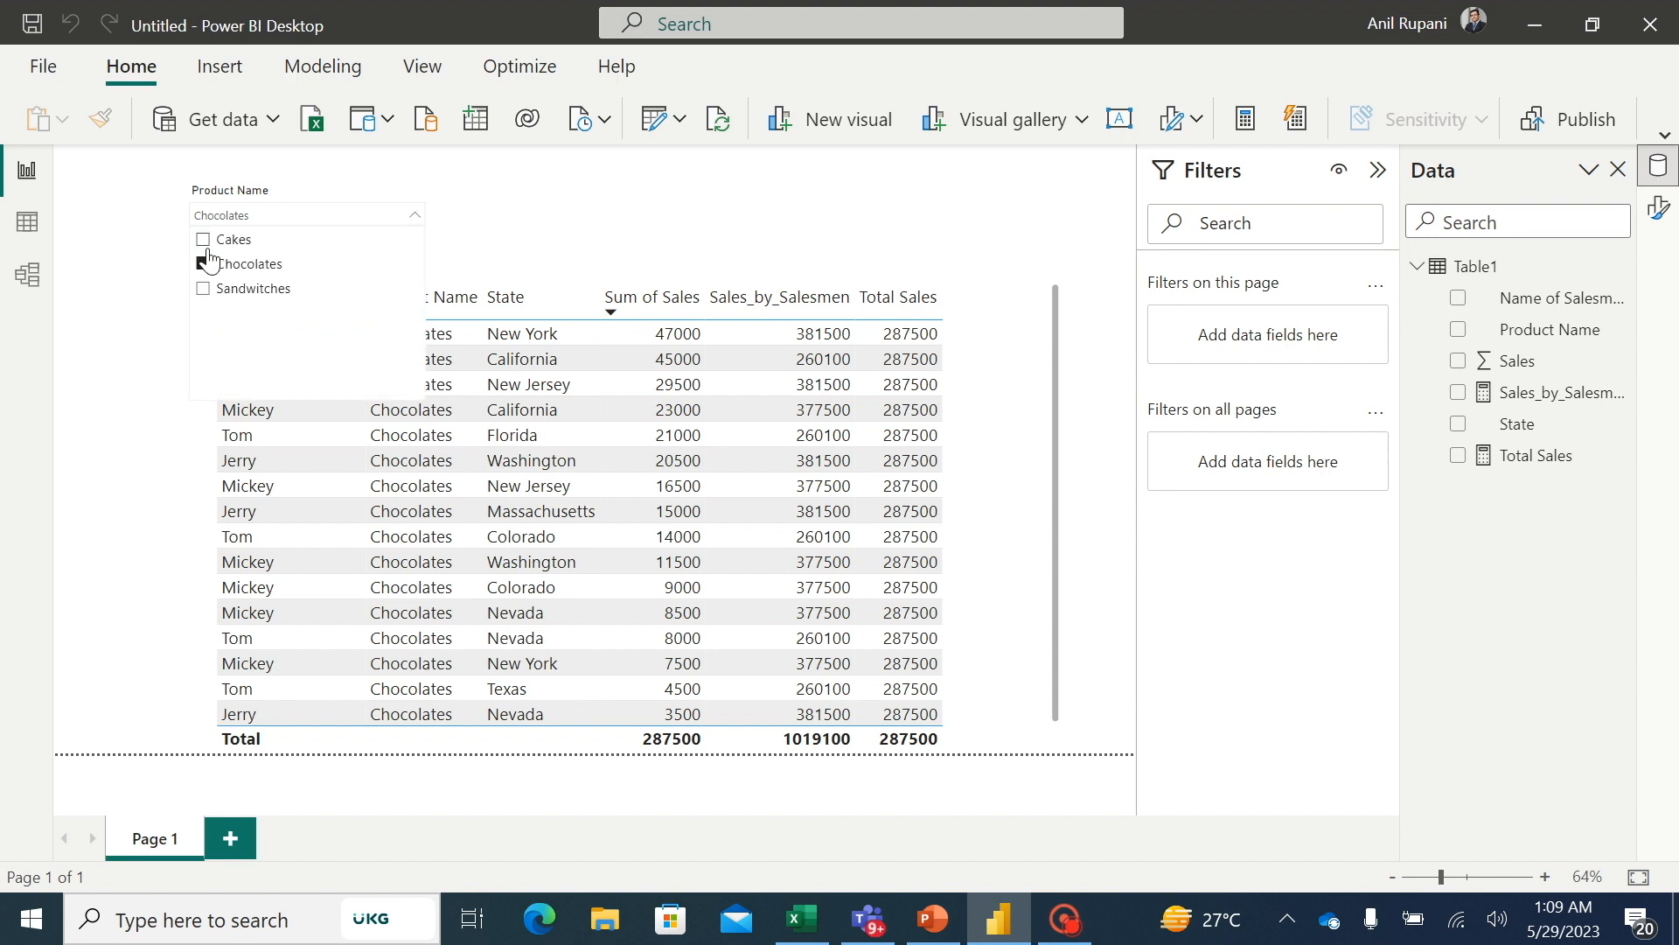
left_click(204, 242)
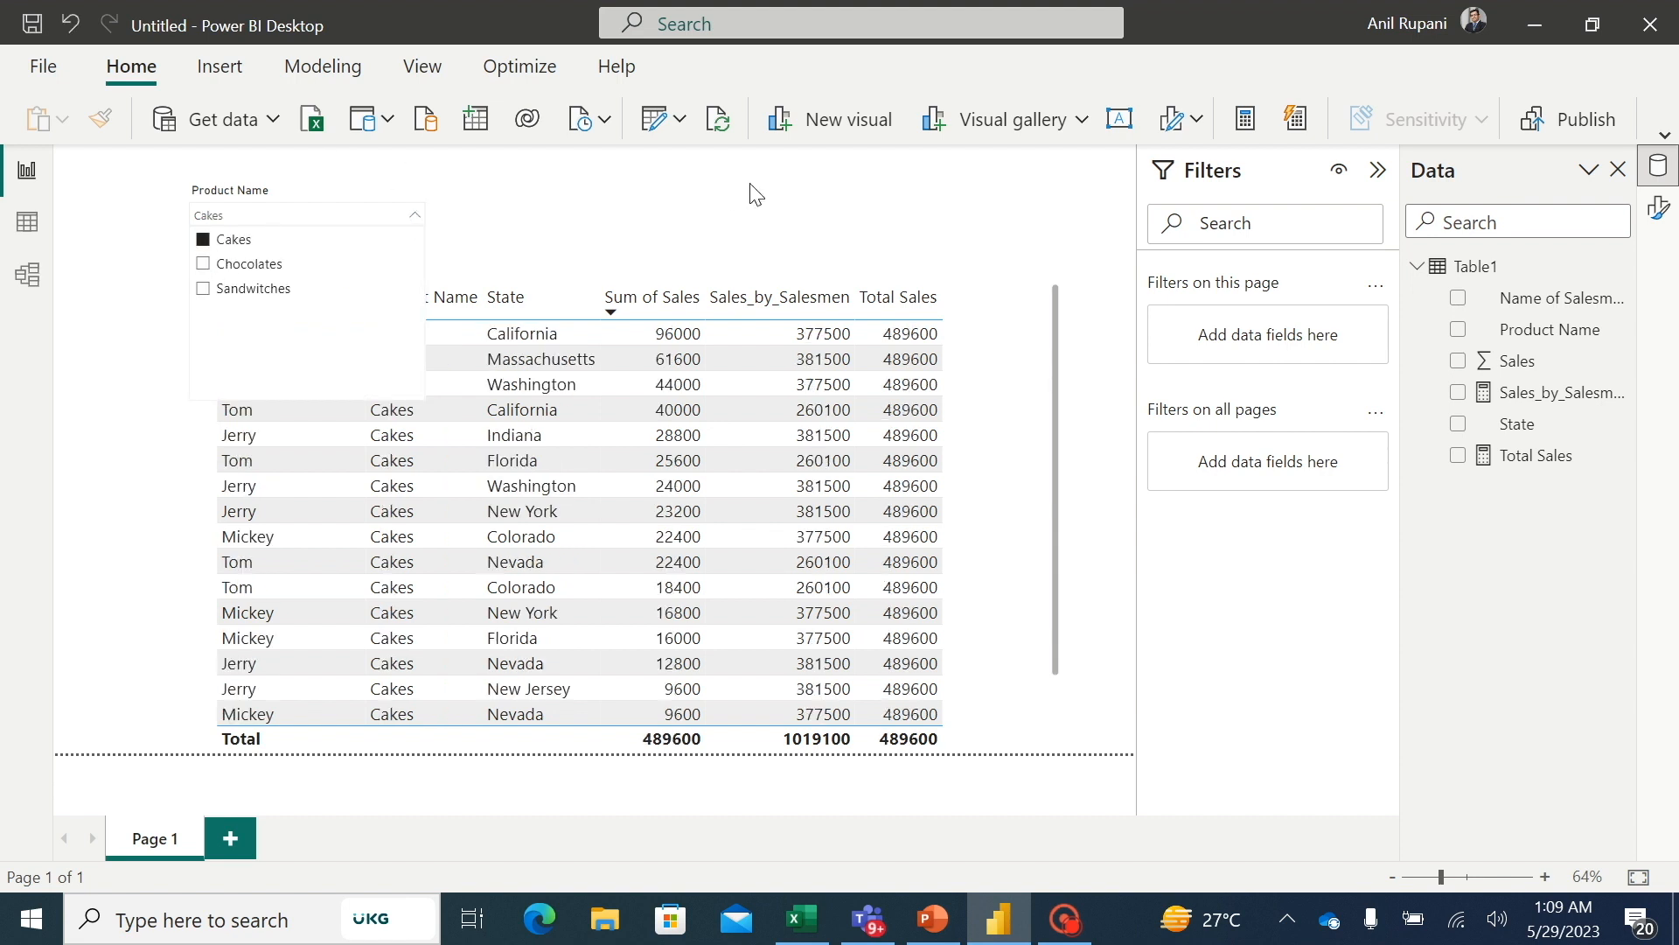
left_click(831, 215)
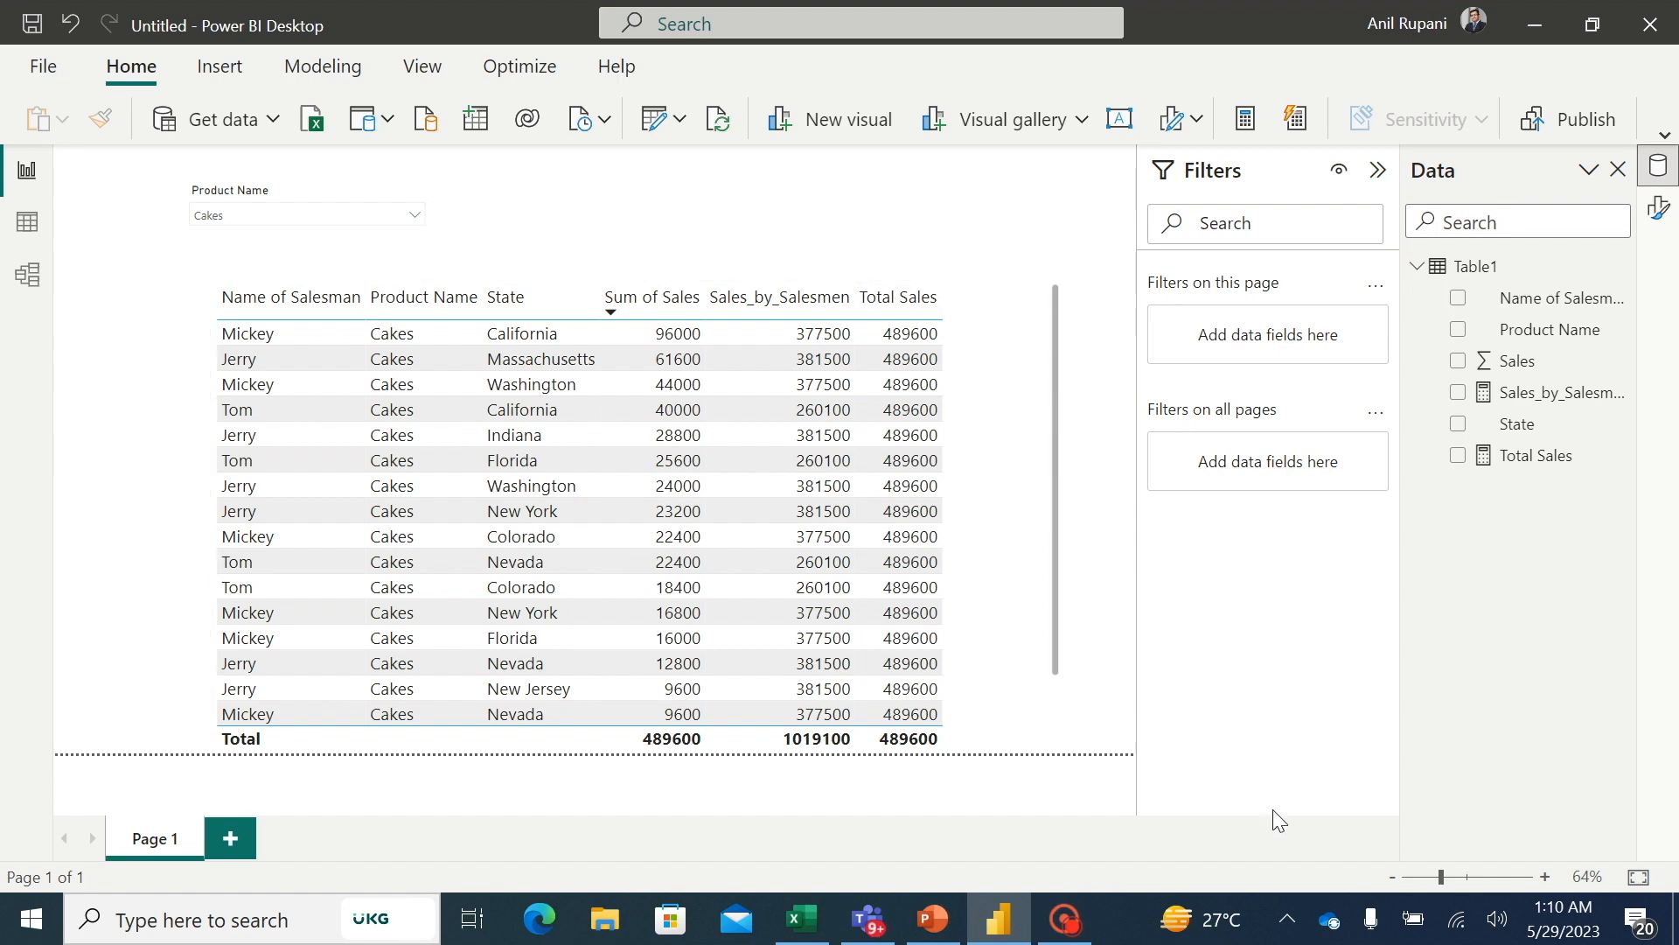
left_click(1069, 923)
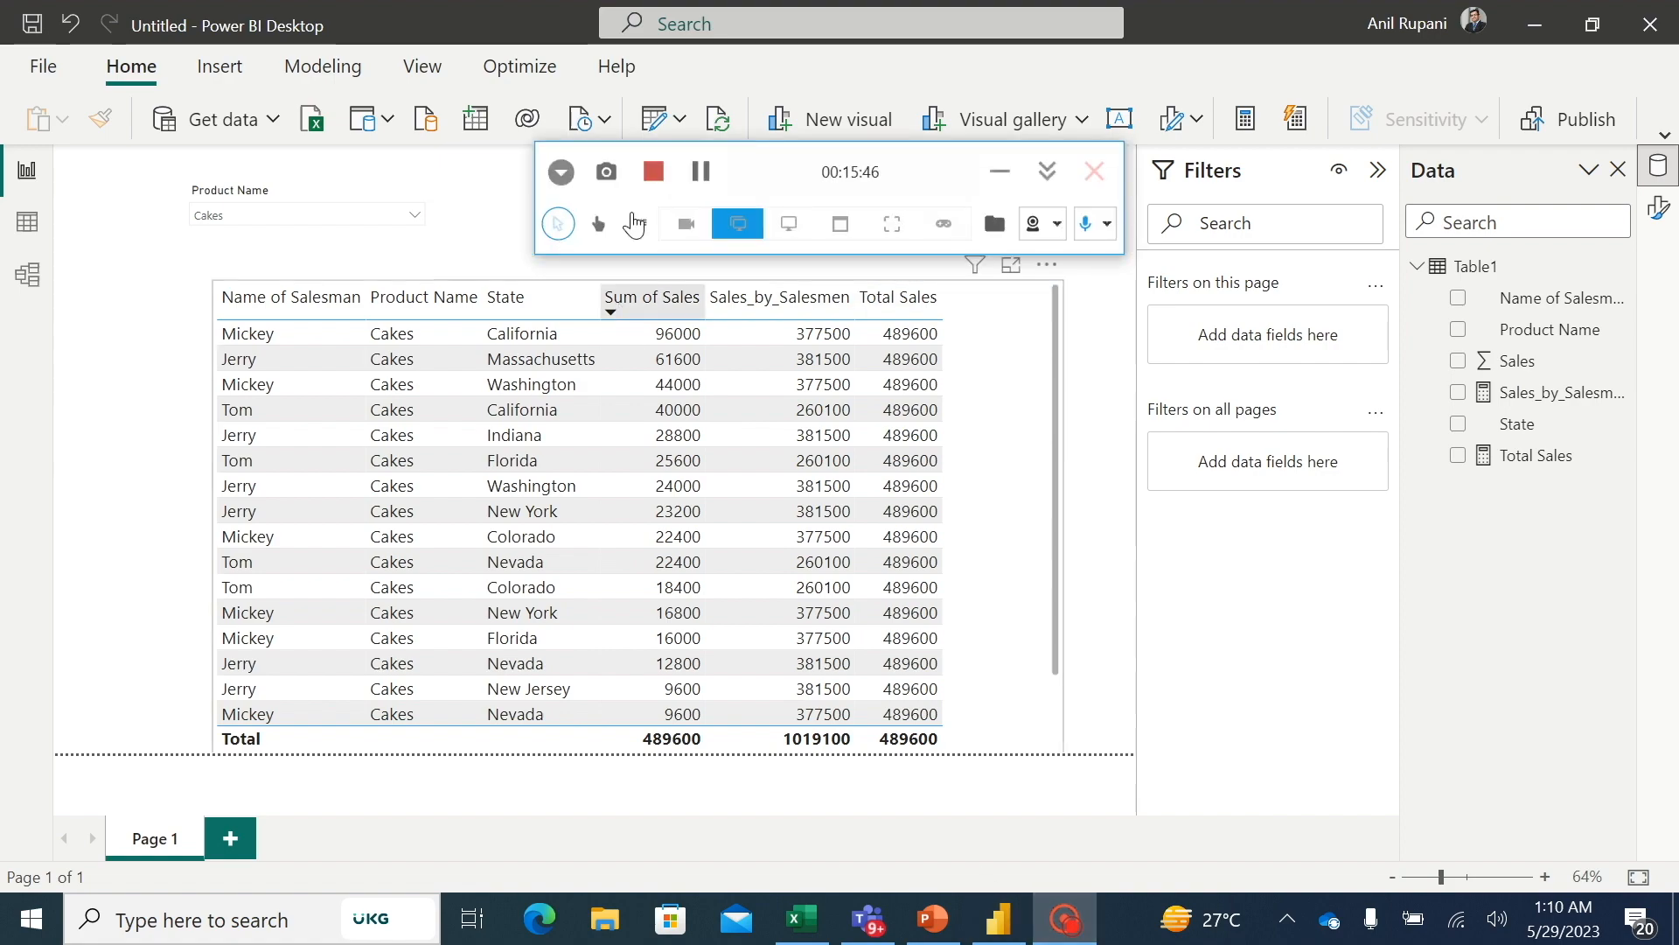